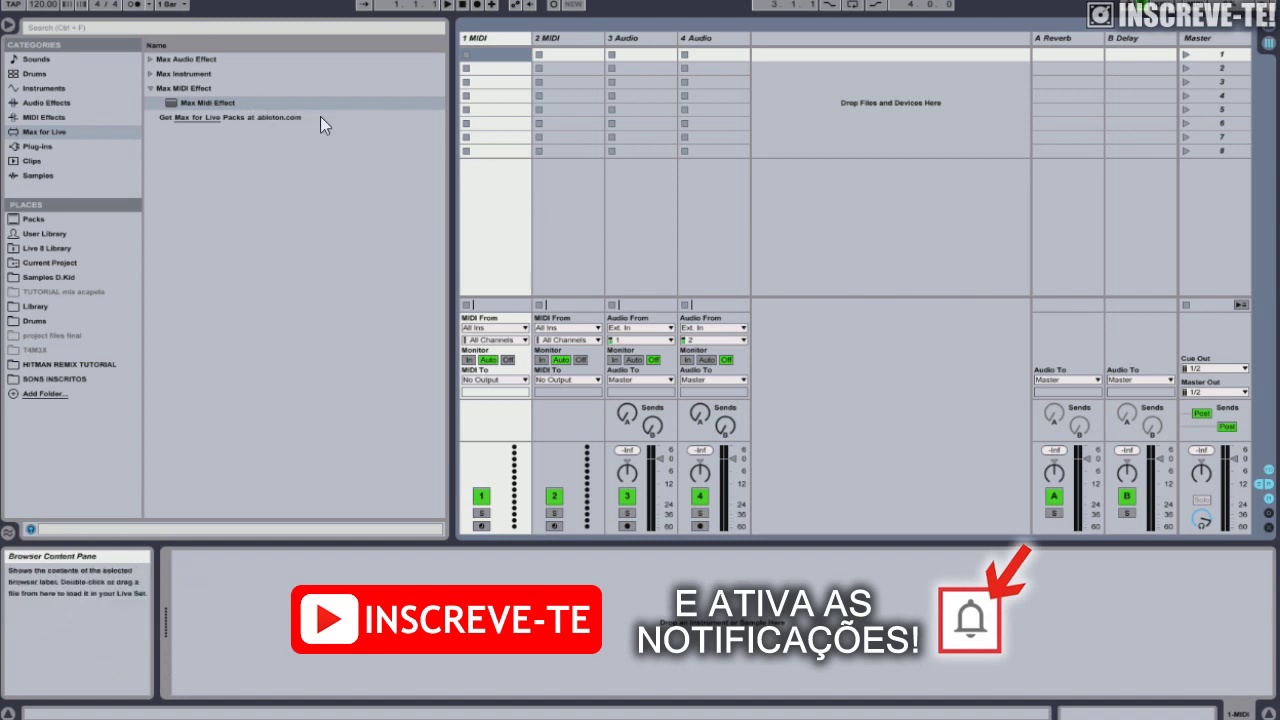
# Step: Browse the instrument, audio effect and plug-in categories, and go through the installed plug-ins from z3ta+ to DailyBeats
pyautogui.click(45, 87)
pyautogui.click(55, 103)
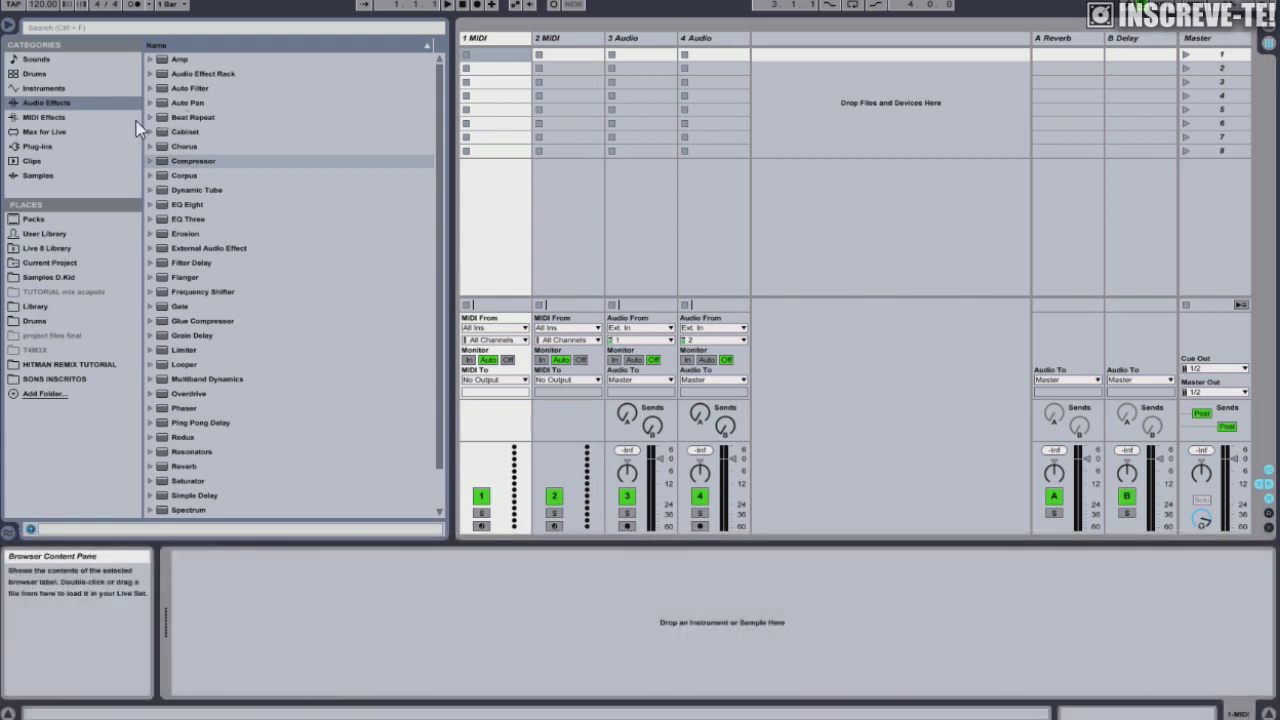
pyautogui.click(39, 147)
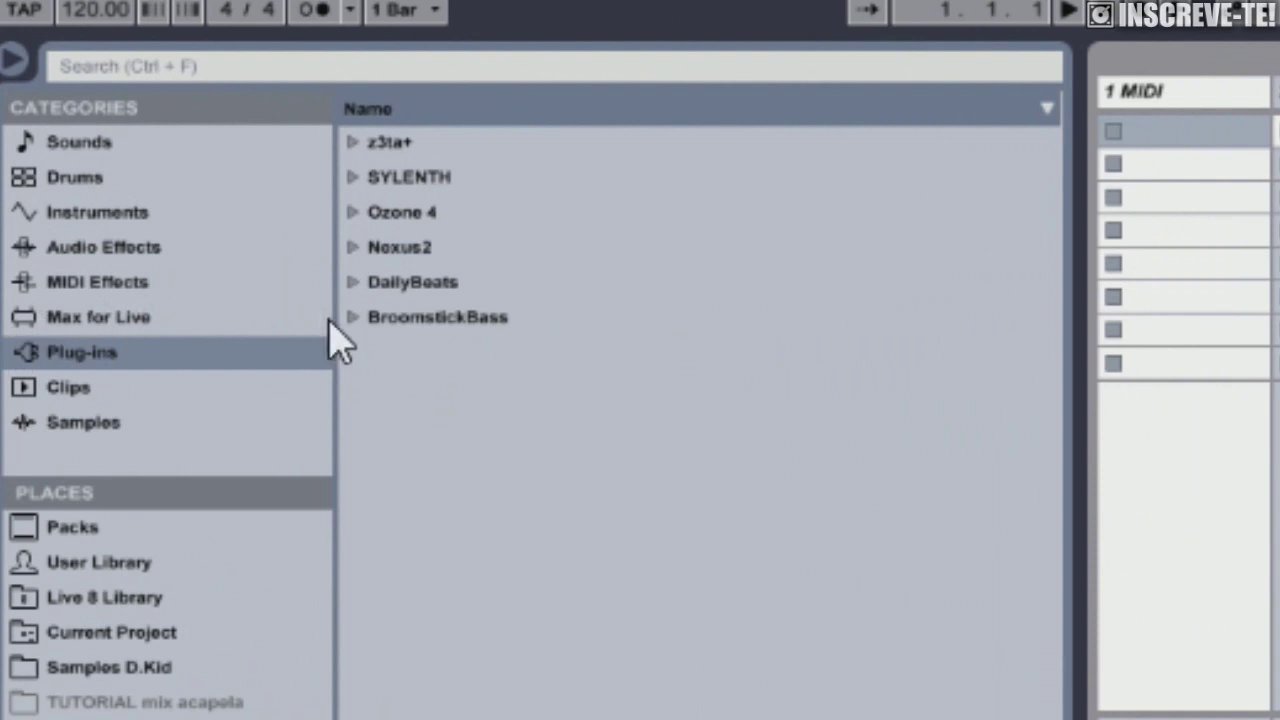
pyautogui.click(432, 143)
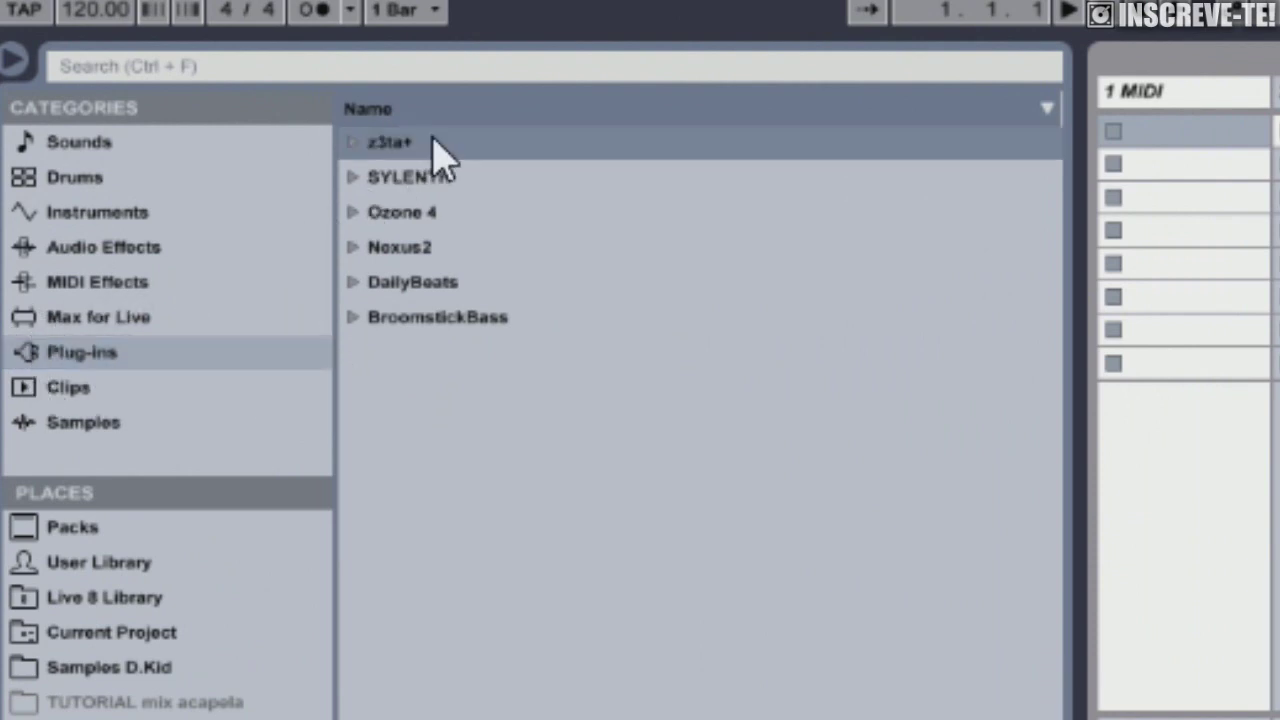
pyautogui.click(477, 179)
pyautogui.click(477, 214)
pyautogui.click(477, 248)
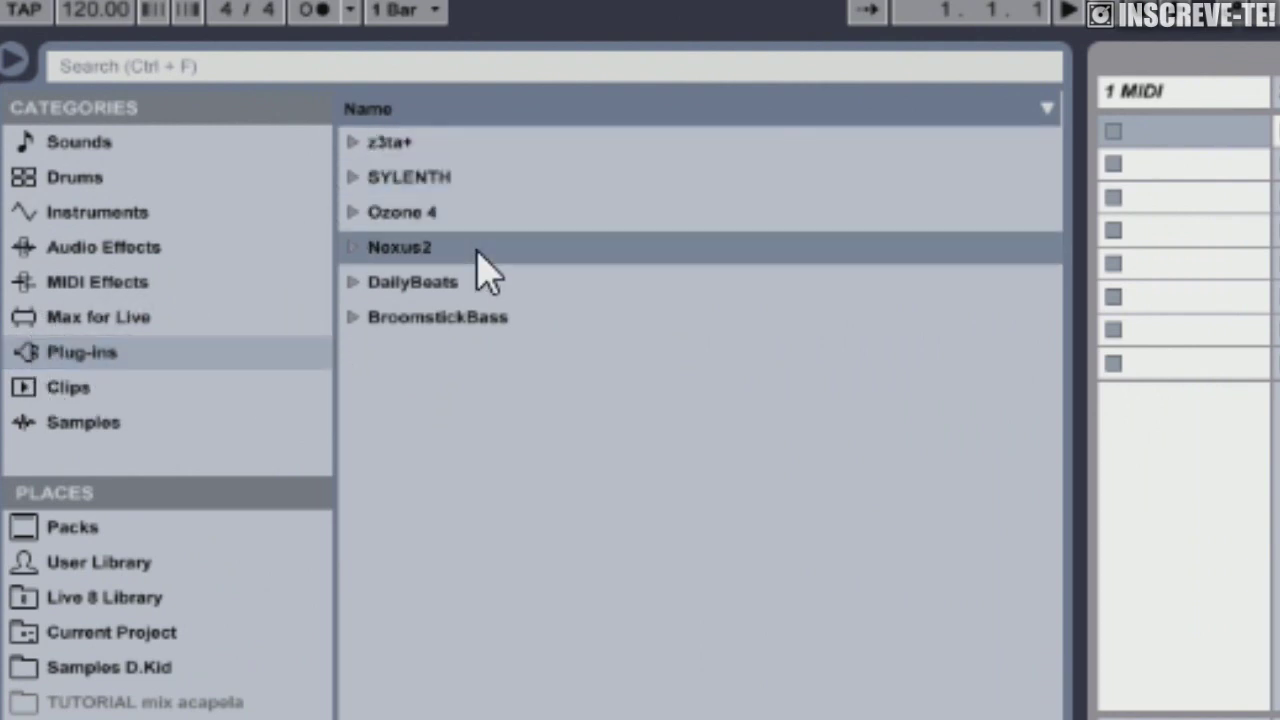
pyautogui.click(478, 290)
# Step: Load the DailyBeatsVST instrument onto a new MIDI track and move its window away from the browser
pyautogui.click(353, 284)
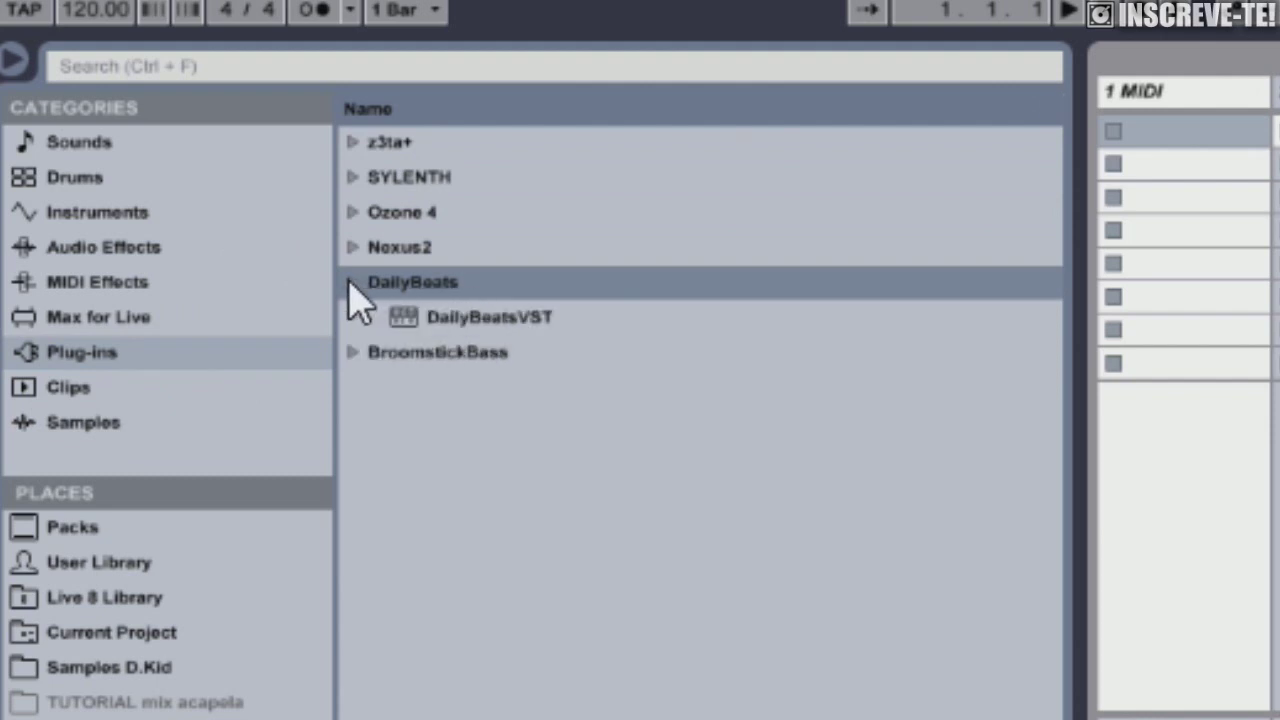
pyautogui.click(488, 322)
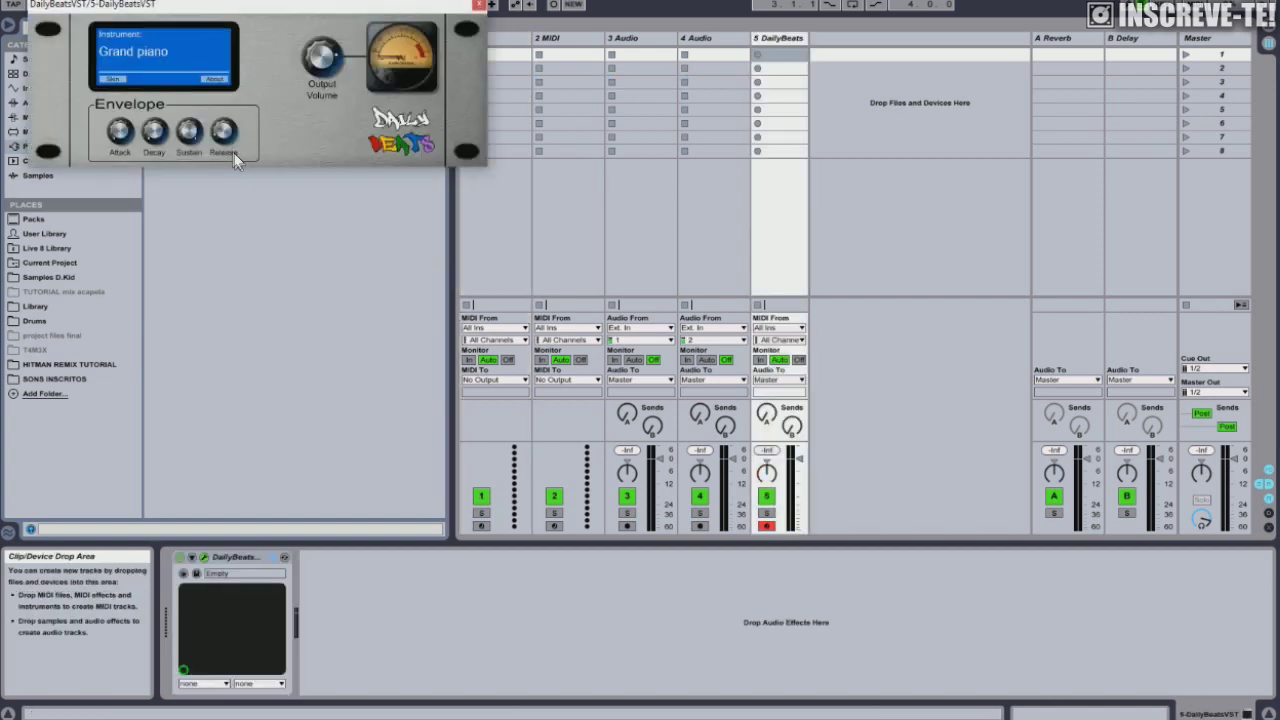
pyautogui.moveTo(295, 12); pyautogui.dragTo(825, 157)
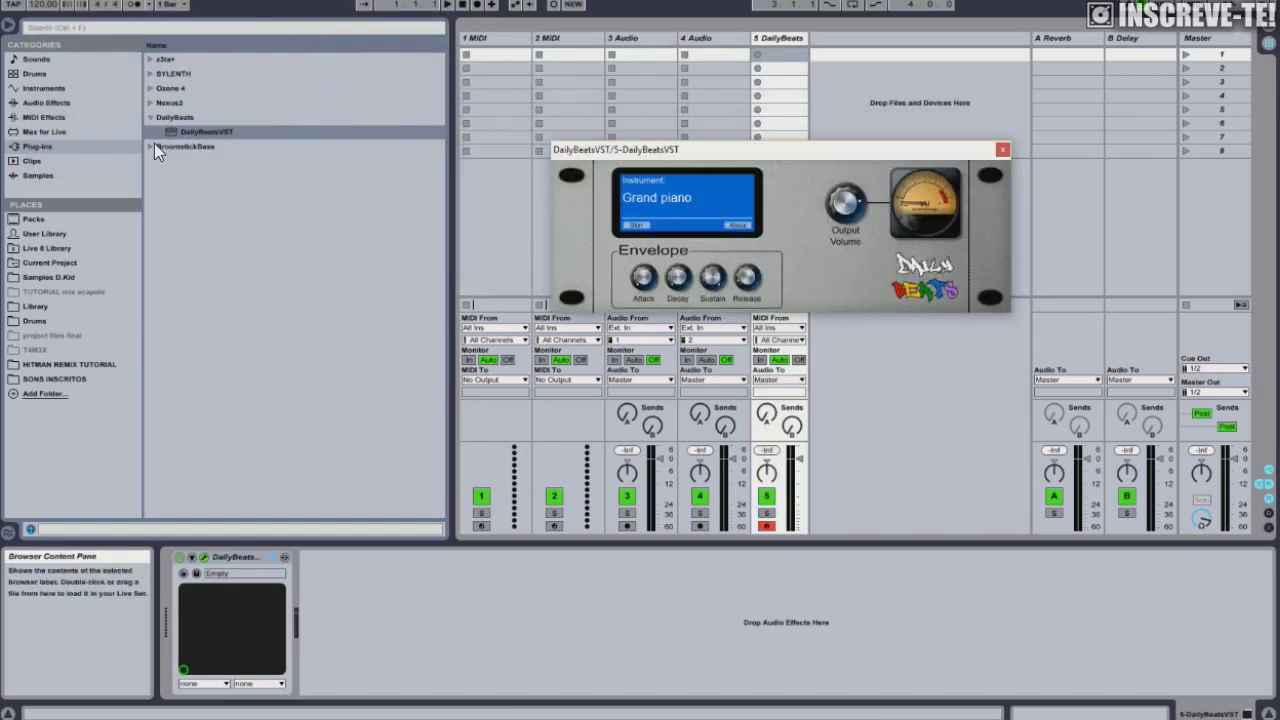
# Step: Move the DailyBeatsVST window clear of its track title and look through the plug-in's instrument list without changing the sound
pyautogui.click(174, 88)
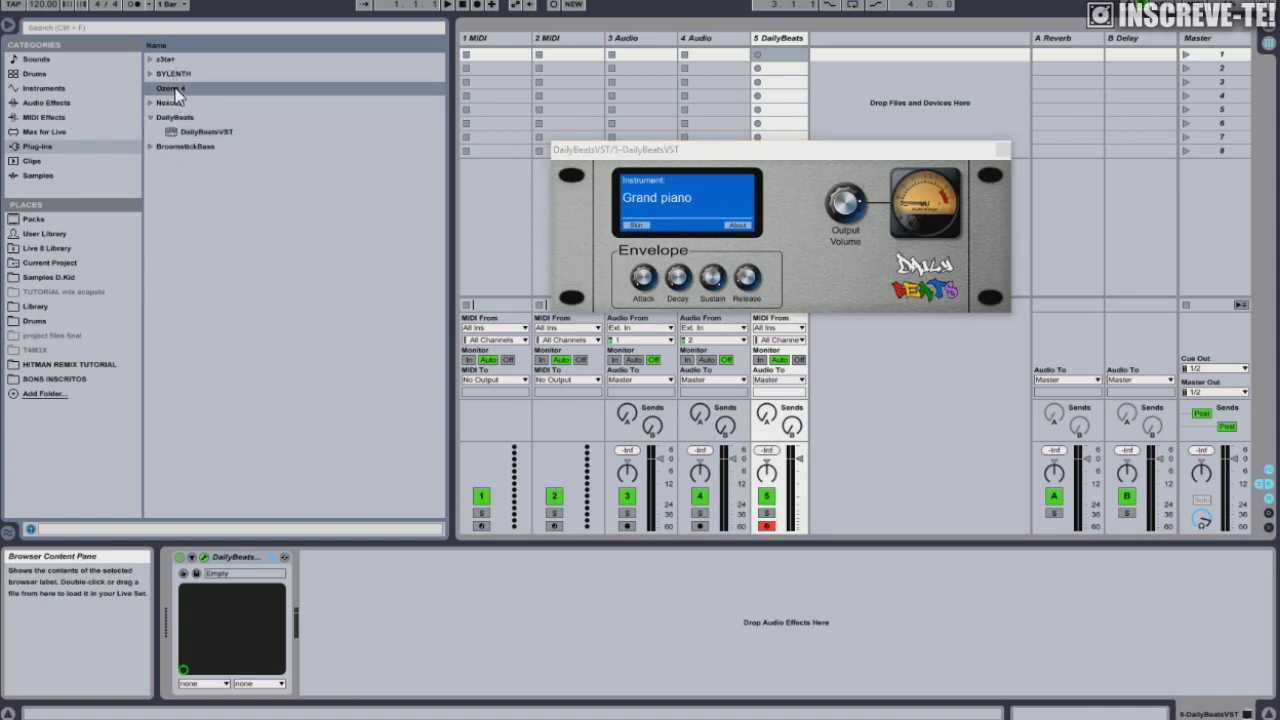
pyautogui.click(170, 103)
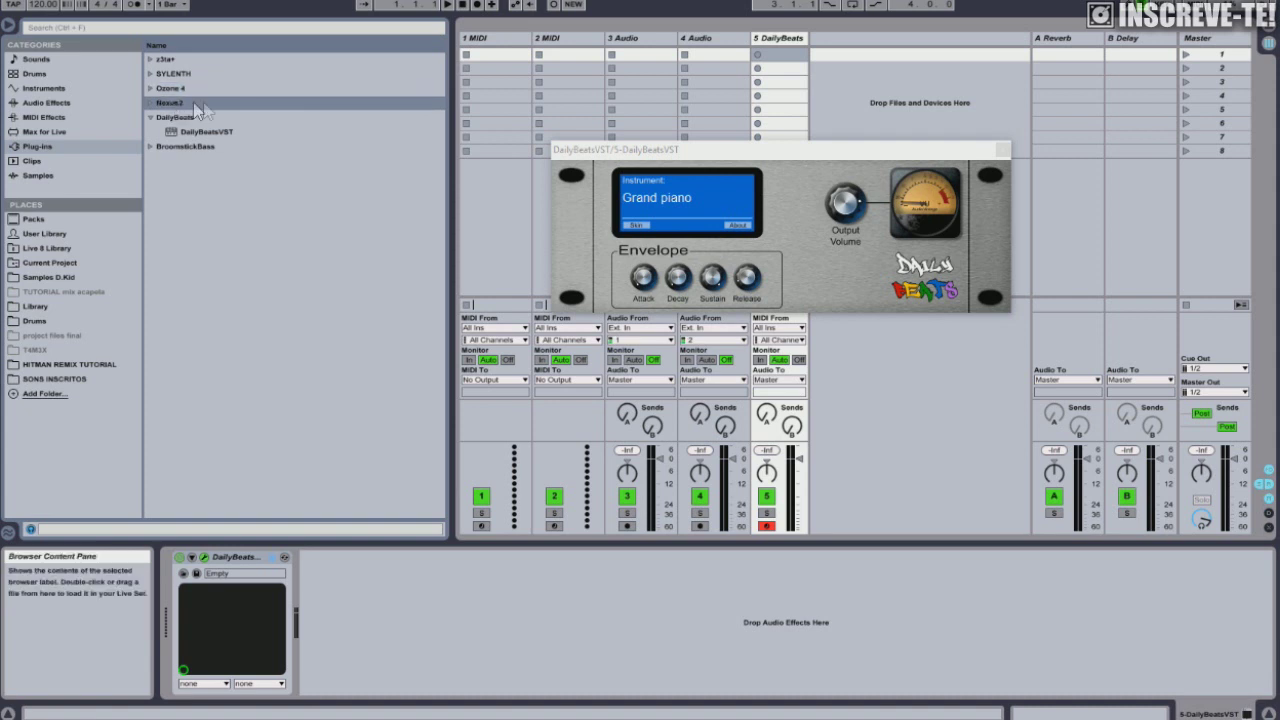
pyautogui.moveTo(640, 152); pyautogui.dragTo(804, 193)
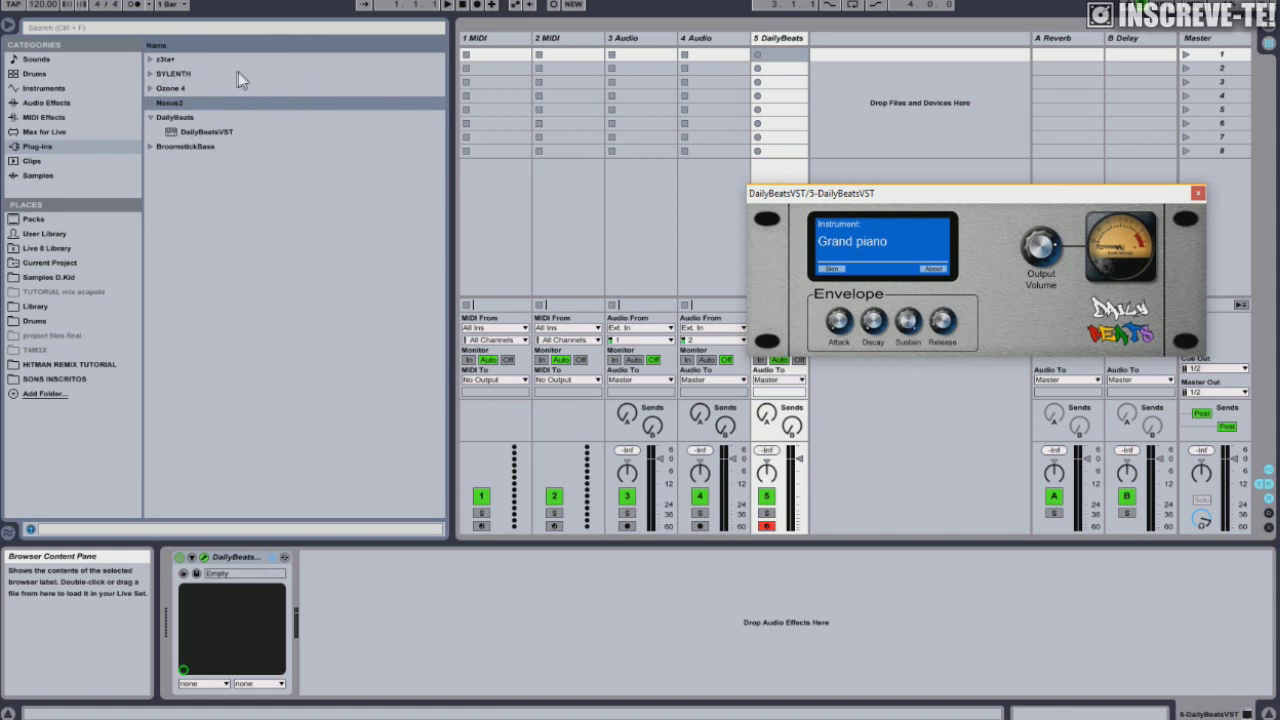
pyautogui.moveTo(864, 188)
pyautogui.mouseDown()
pyautogui.moveTo(930, 177)
pyautogui.moveTo(872, 168)
pyautogui.mouseUp()
pyautogui.click(905, 216)
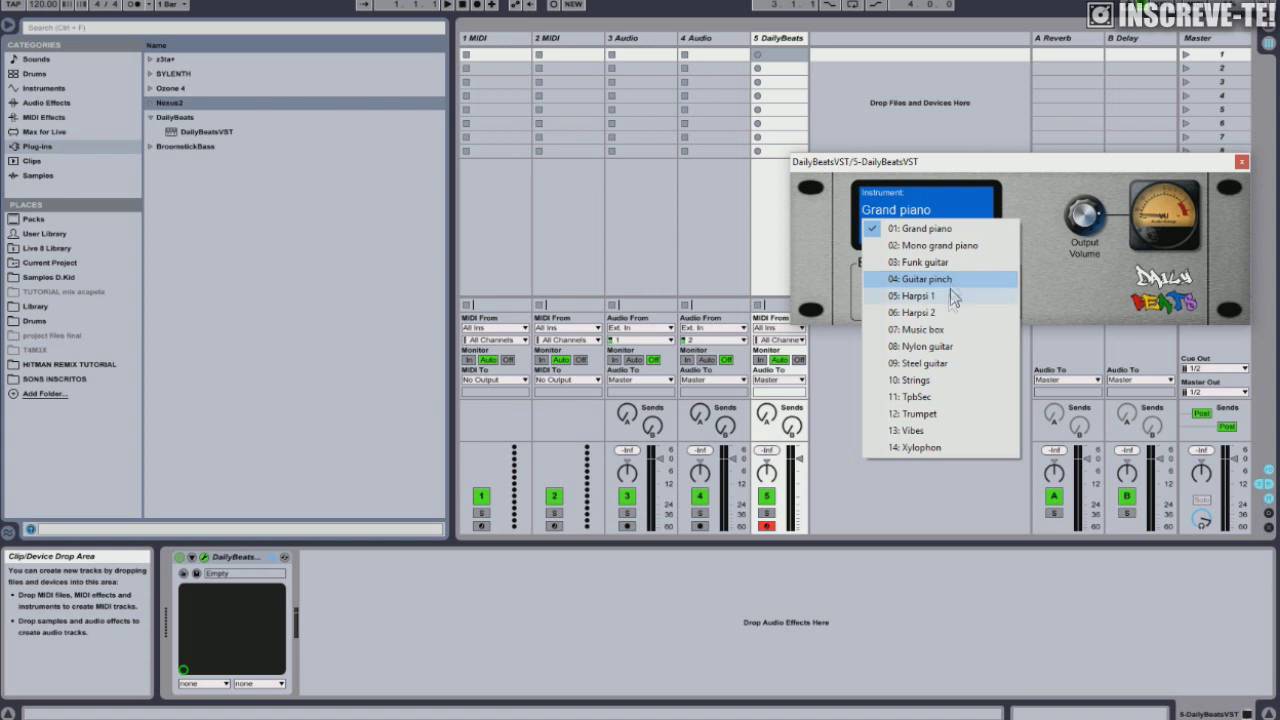
pyautogui.click(932, 162)
pyautogui.moveTo(932, 162); pyautogui.dragTo(978, 160)
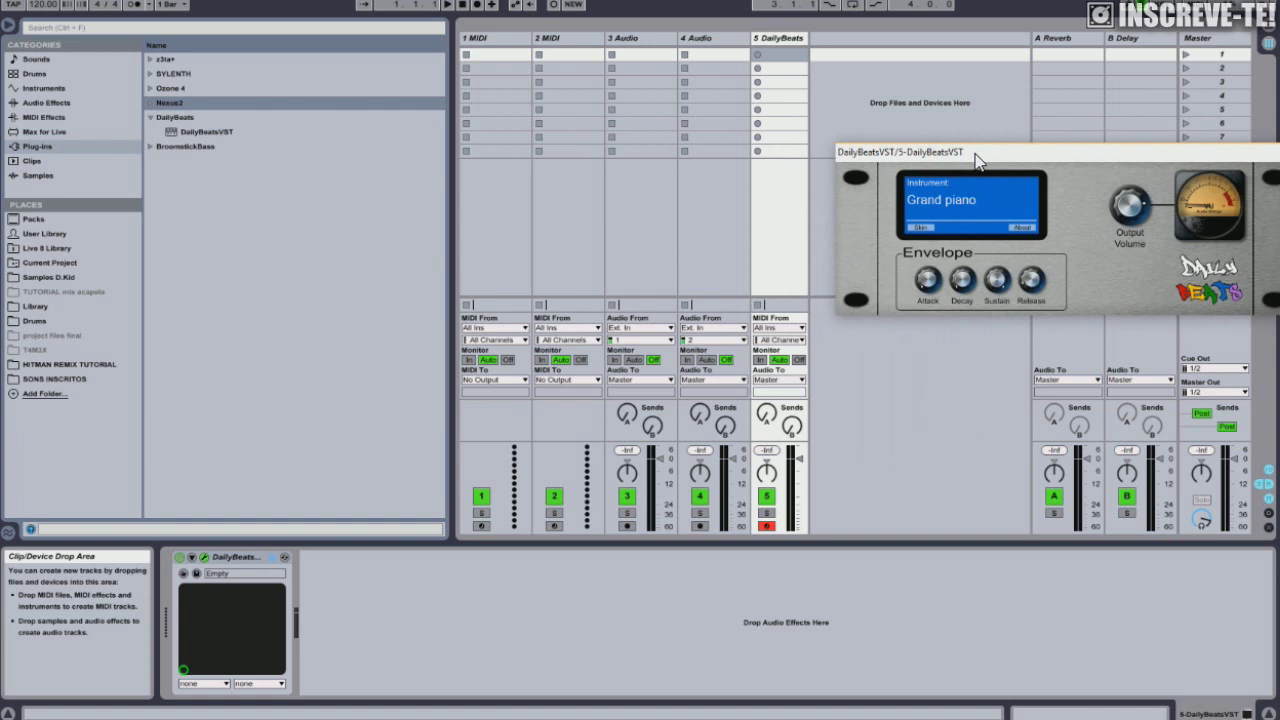
pyautogui.moveTo(978, 160); pyautogui.dragTo(965, 131)
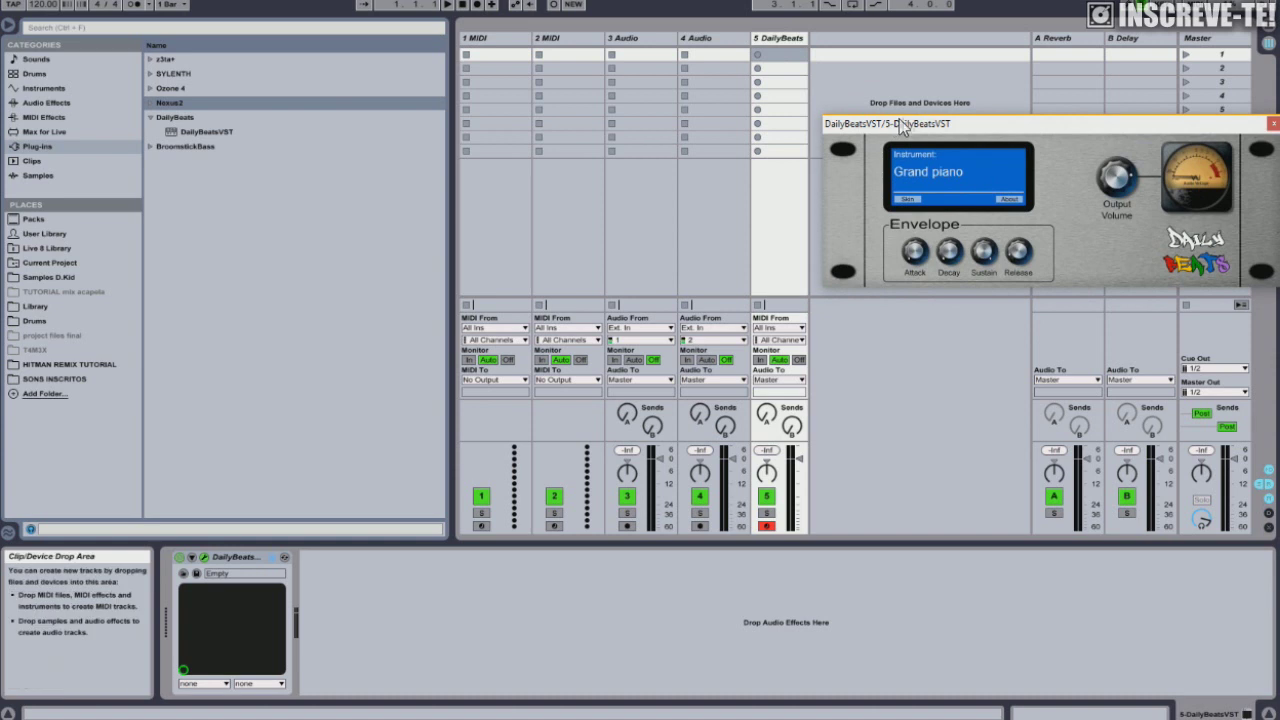
pyautogui.moveTo(895, 125); pyautogui.dragTo(913, 125)
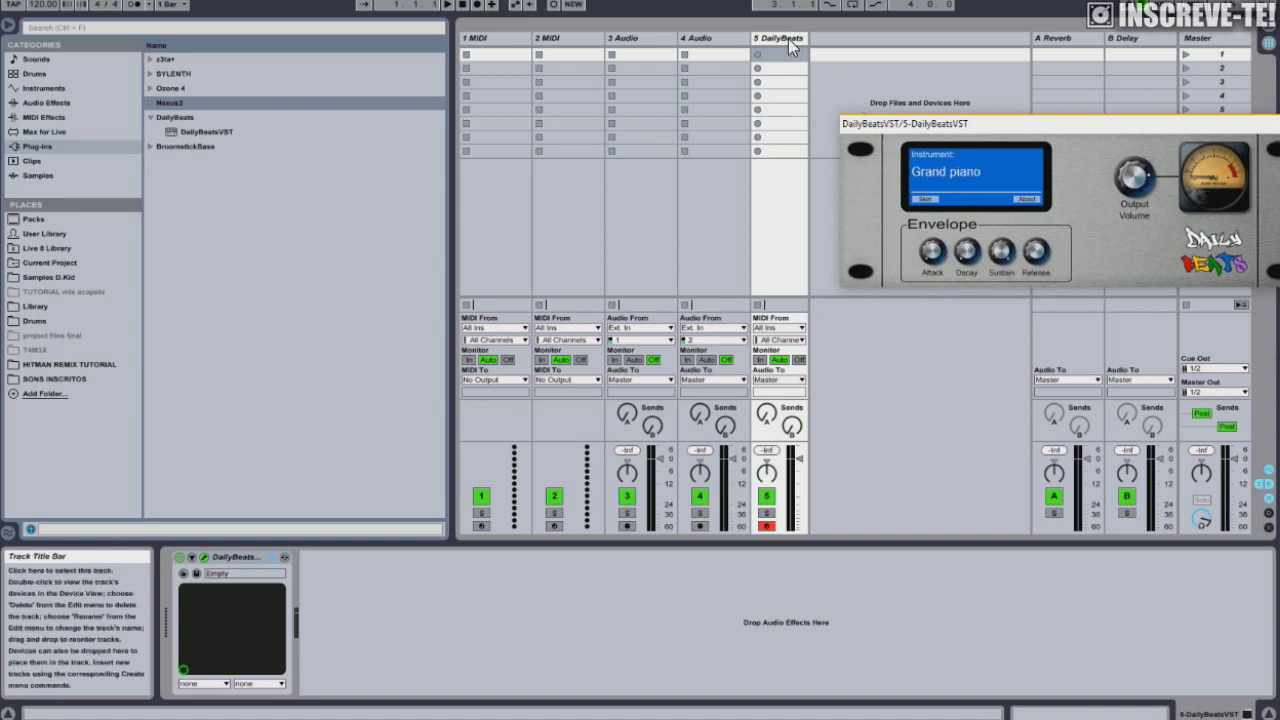
# Step: Add iZotope Ozone 4 from the 32BIT folder to the DailyBeats track's device chain and move its window below the track title
pyautogui.click(148, 90)
pyautogui.click(156, 102)
pyautogui.moveTo(193, 116); pyautogui.dragTo(446, 600)
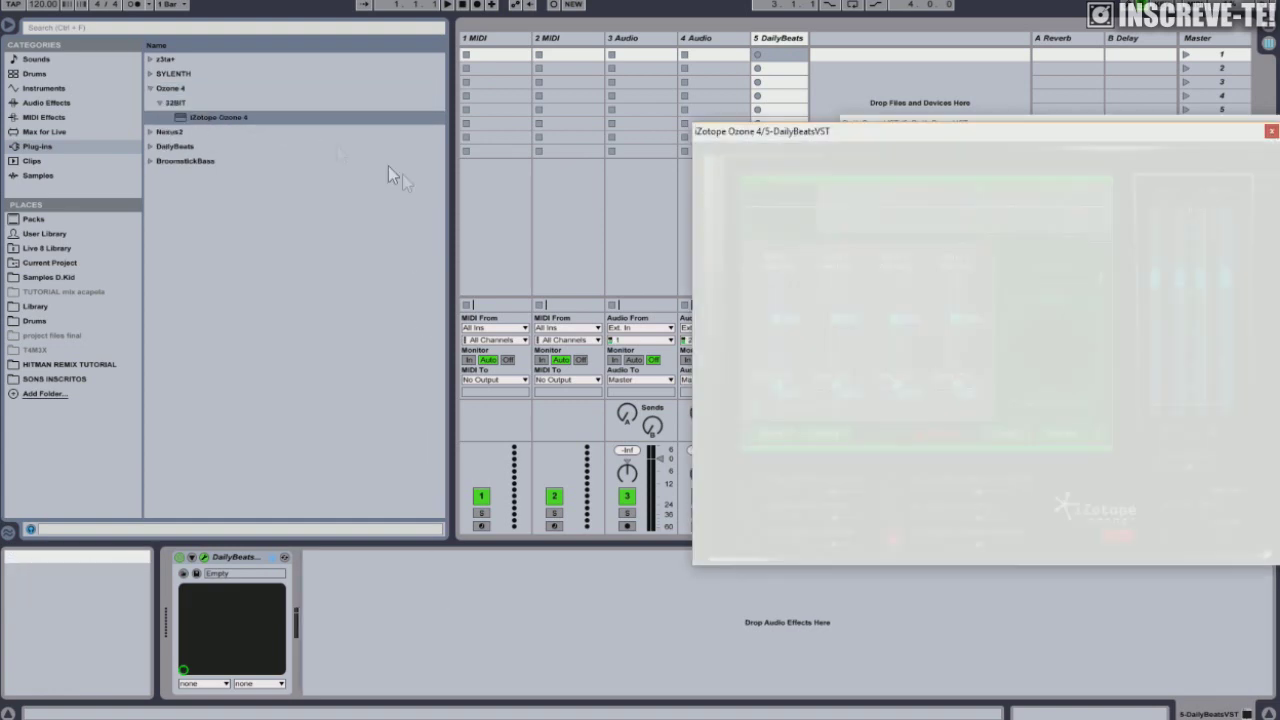
pyautogui.moveTo(866, 136); pyautogui.dragTo(866, 288)
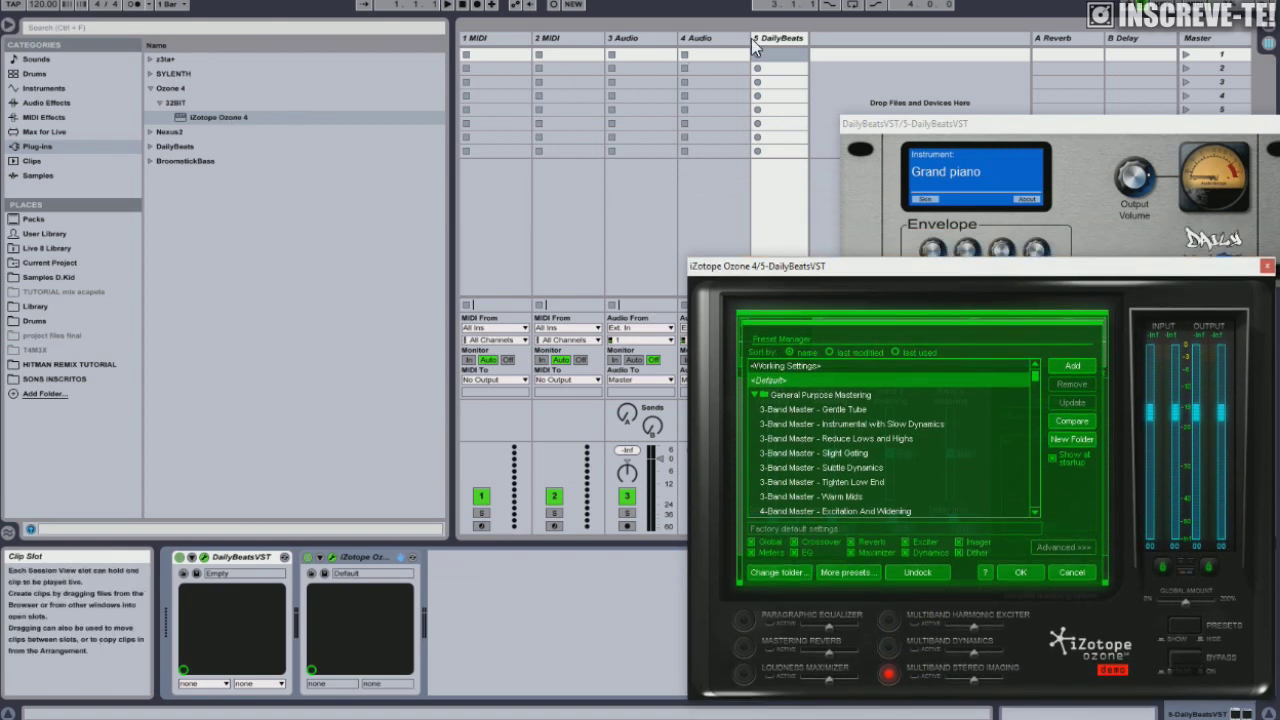
# Step: Load iZotope Ozone 4 onto a new audio track beside the DailyBeats track and browse its mastering presets
pyautogui.moveTo(414, 112); pyautogui.dragTo(840, 80)
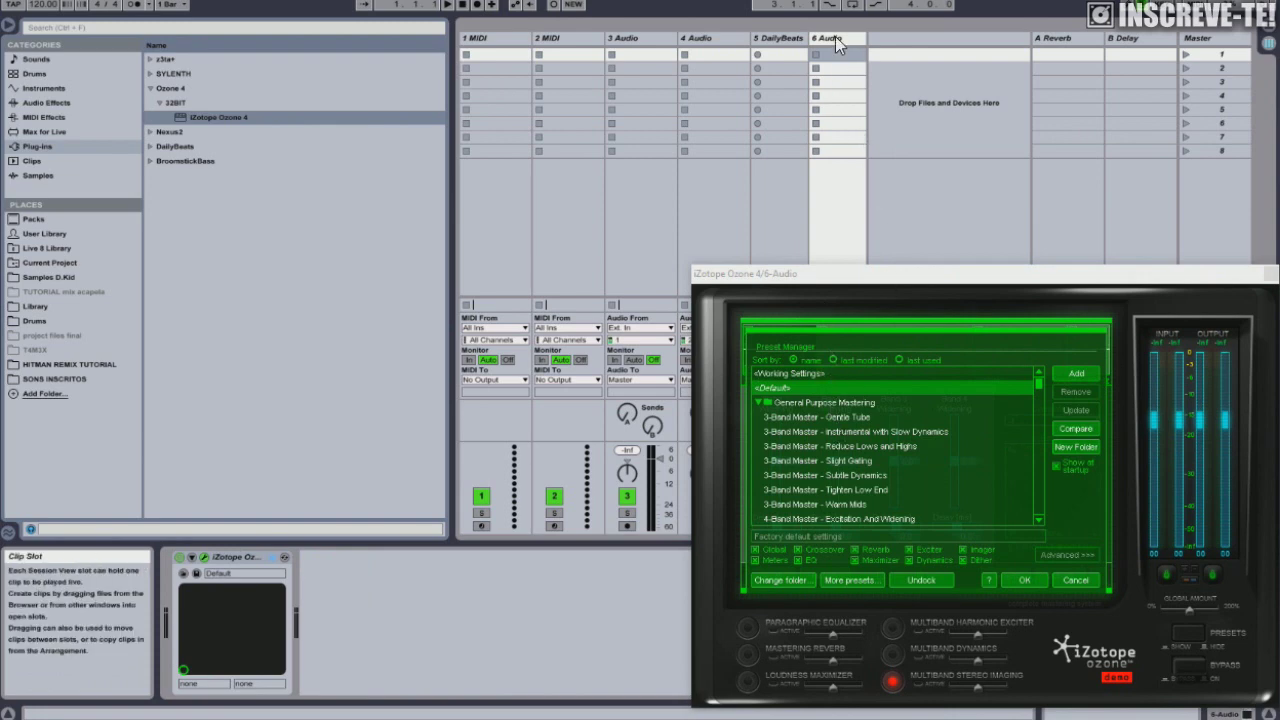
pyautogui.moveTo(857, 278); pyautogui.dragTo(953, 172)
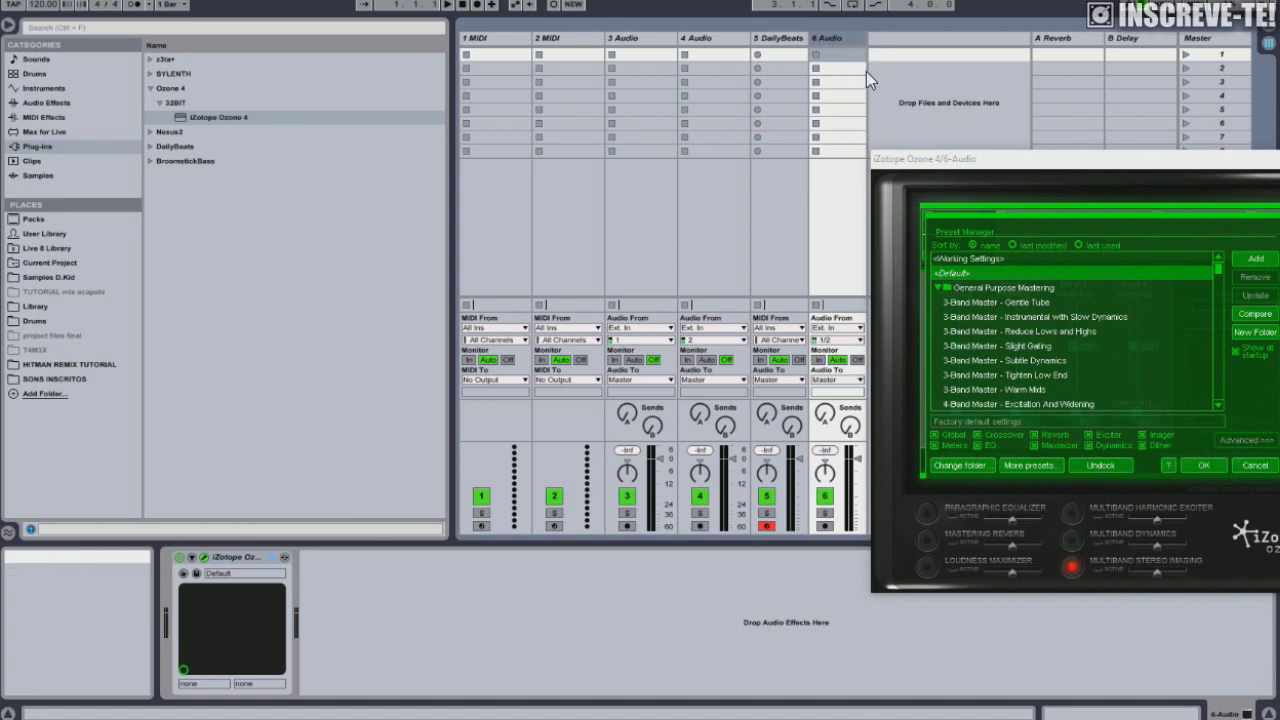
pyautogui.scroll(-5, 1007, 340)
pyautogui.scroll(-5, 1007, 340)
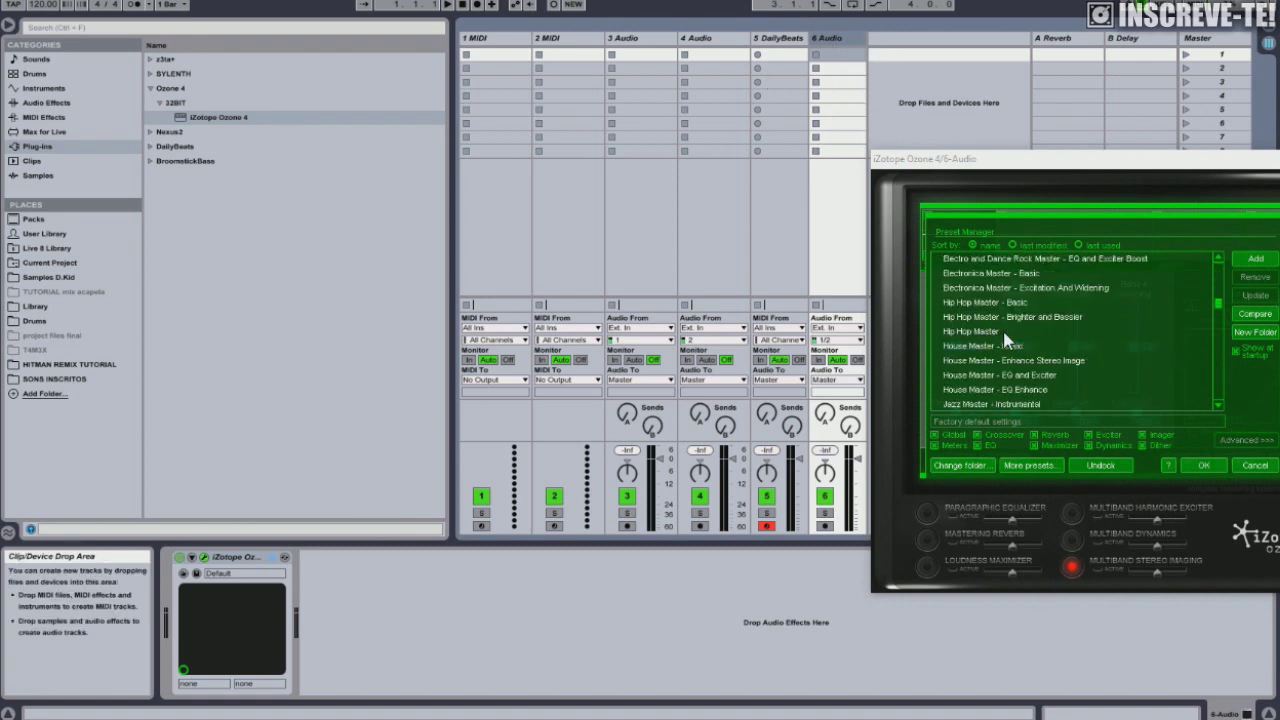
# Step: Close the Ozone 4 window and delete the extra audio track that holds it
pyautogui.moveTo(1010, 158); pyautogui.dragTo(821, 131)
pyautogui.click(1262, 131)
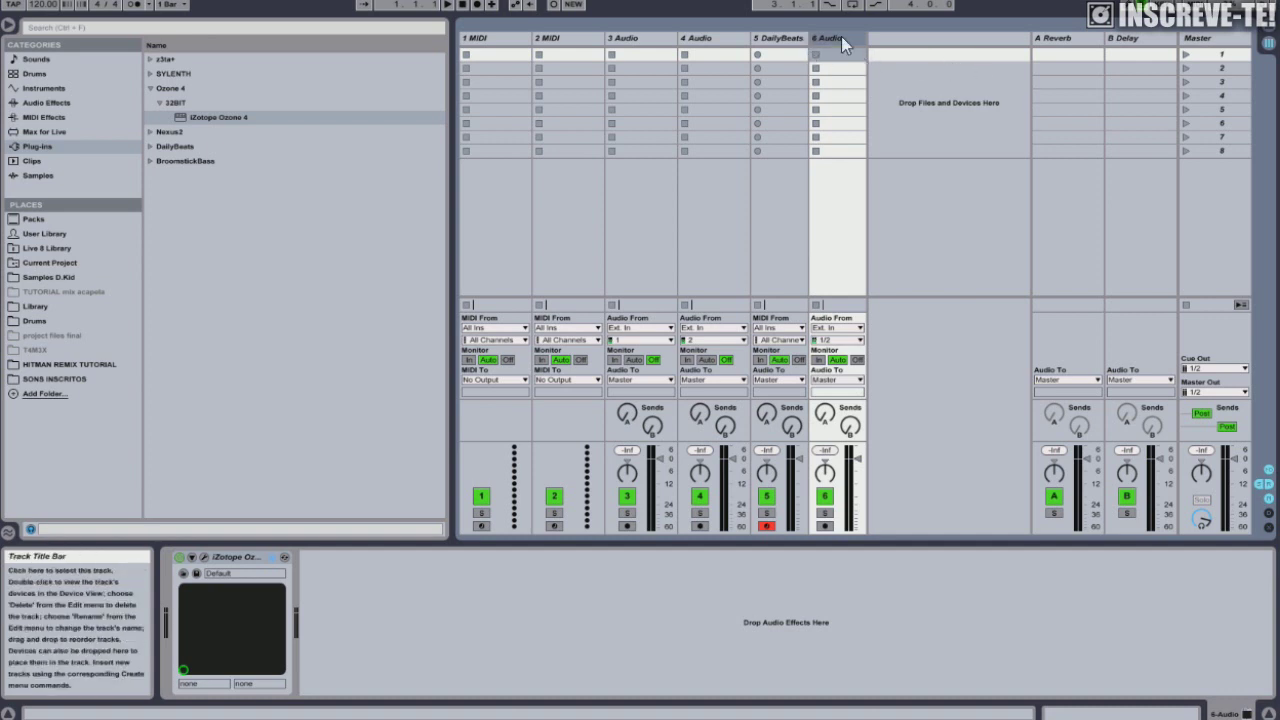
pyautogui.press('Delete')
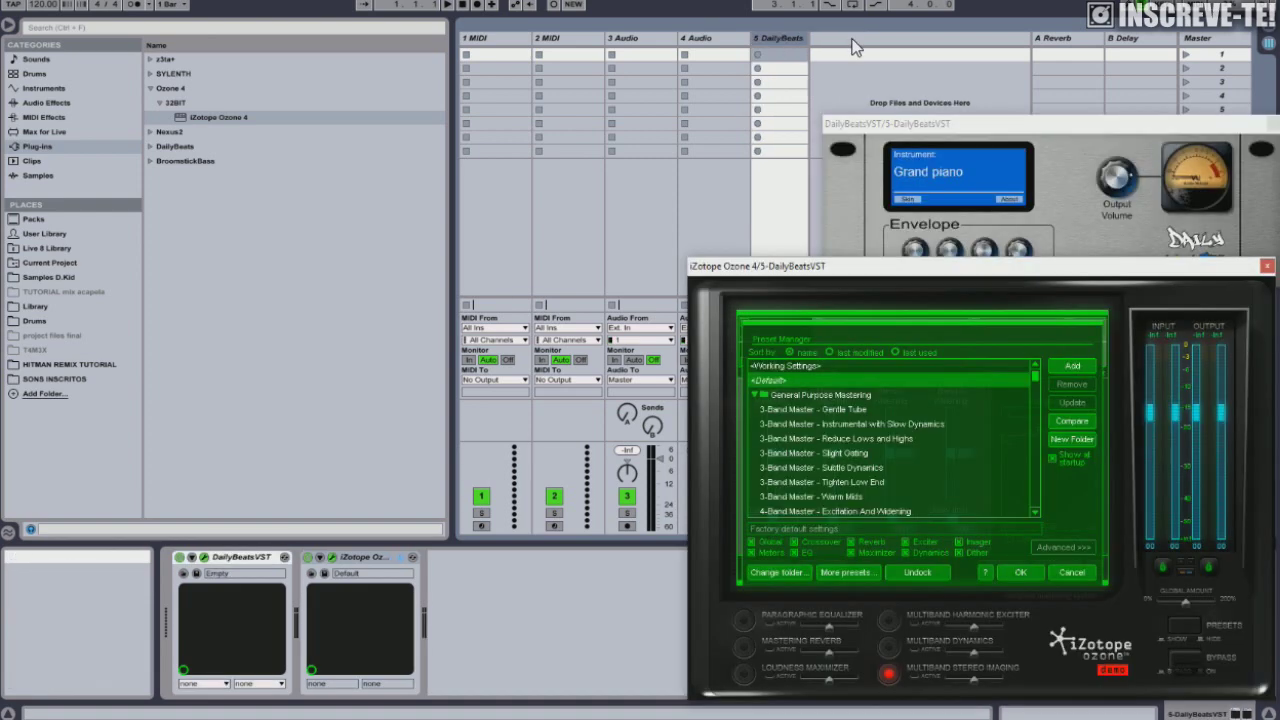
# Step: Browse the mastering presets of the iZotope Ozone 4 device on the DailyBeats track, then close its window
pyautogui.moveTo(1001, 258); pyautogui.dragTo(970, 234)
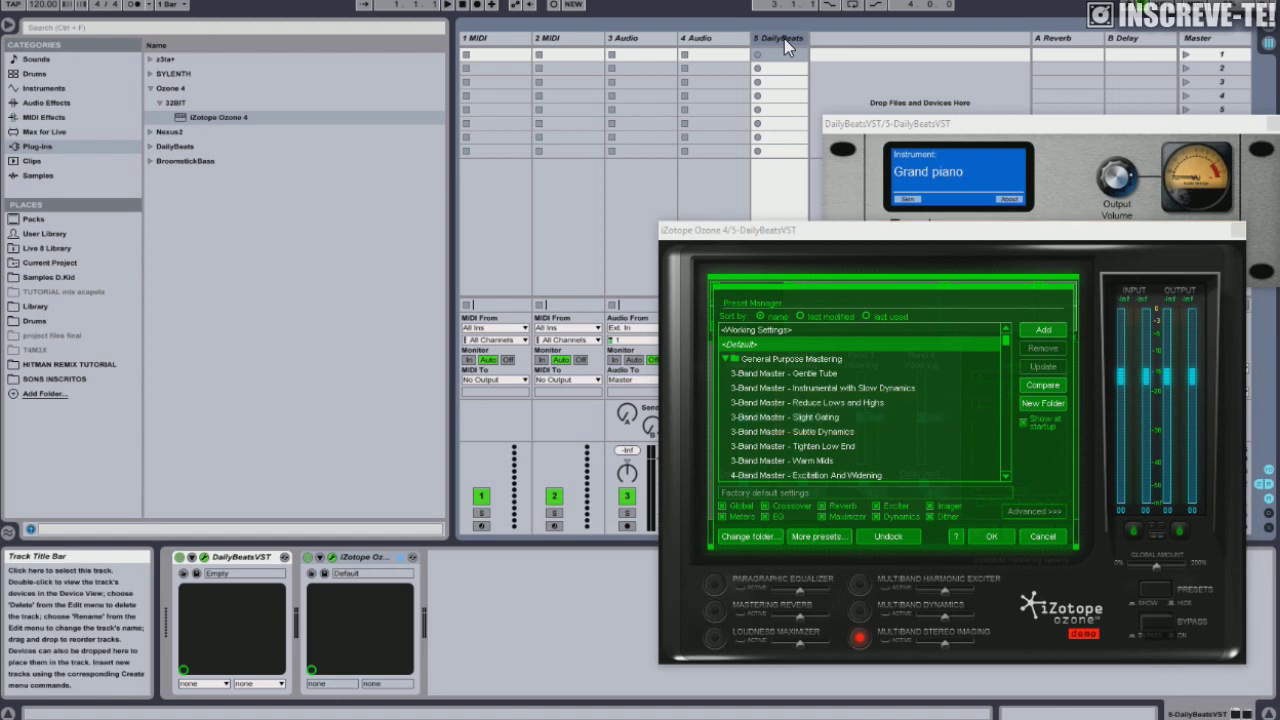
pyautogui.click(347, 556)
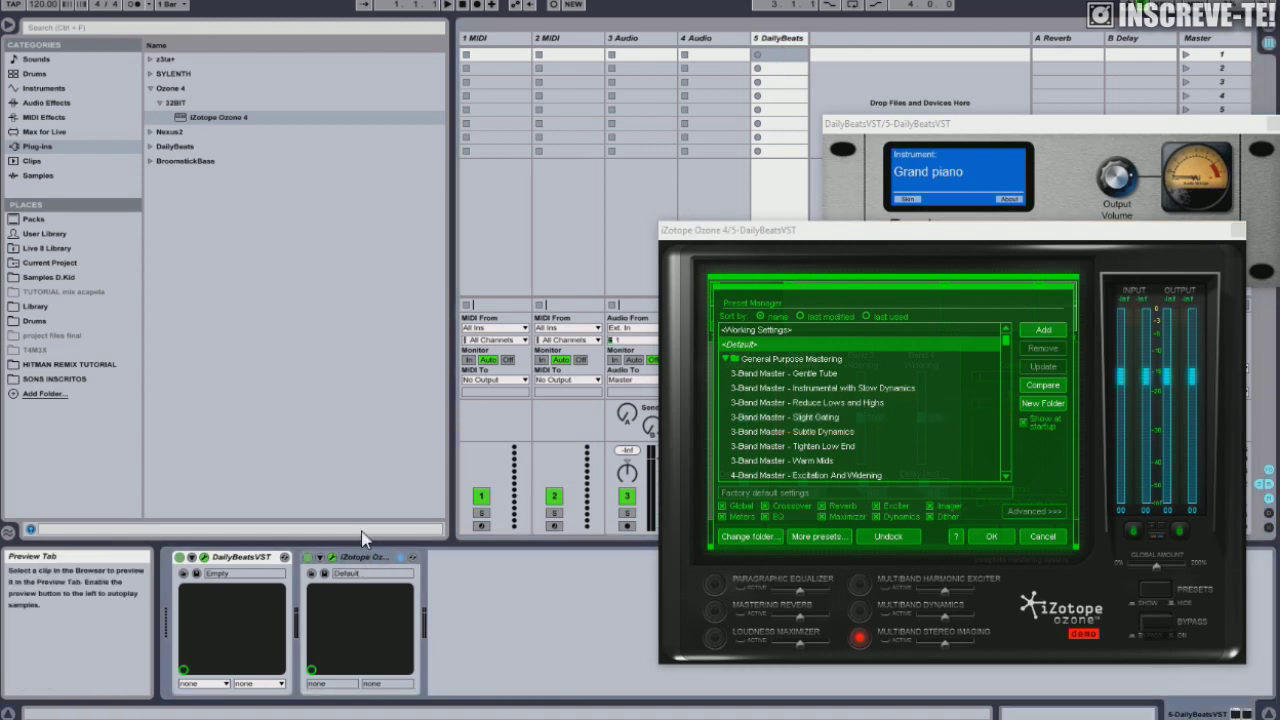
pyautogui.scroll(-5, 800, 372)
pyautogui.scroll(-6, 794, 375)
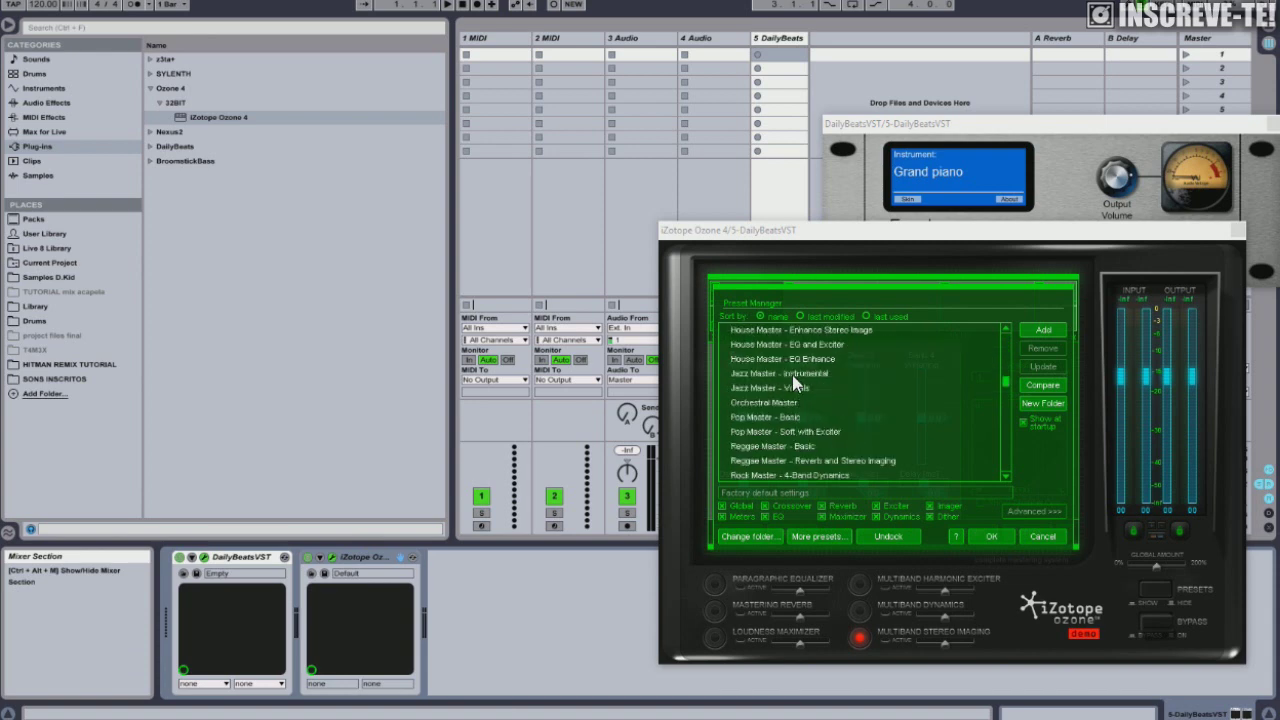
pyautogui.click(1238, 230)
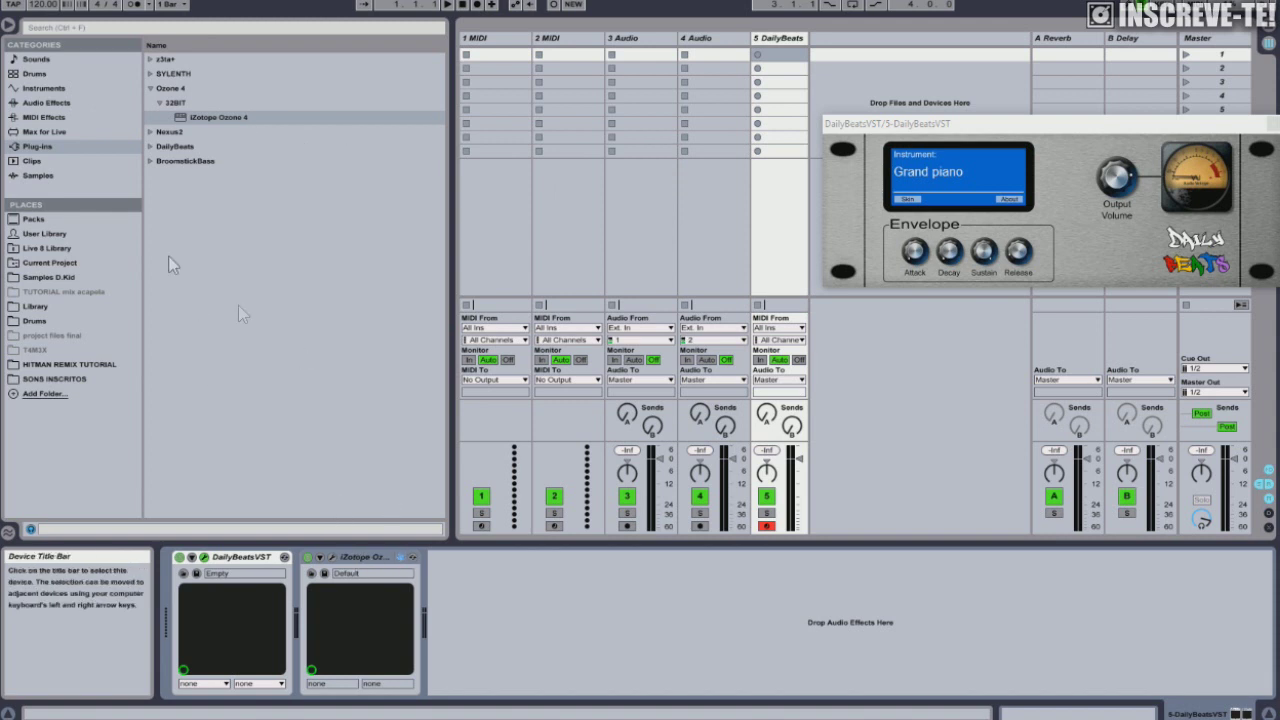
# Step: Add the native Reverb audio effect after iZotope Ozone 4 in the DailyBeats track's device chain
pyautogui.click(45, 88)
pyautogui.click(46, 102)
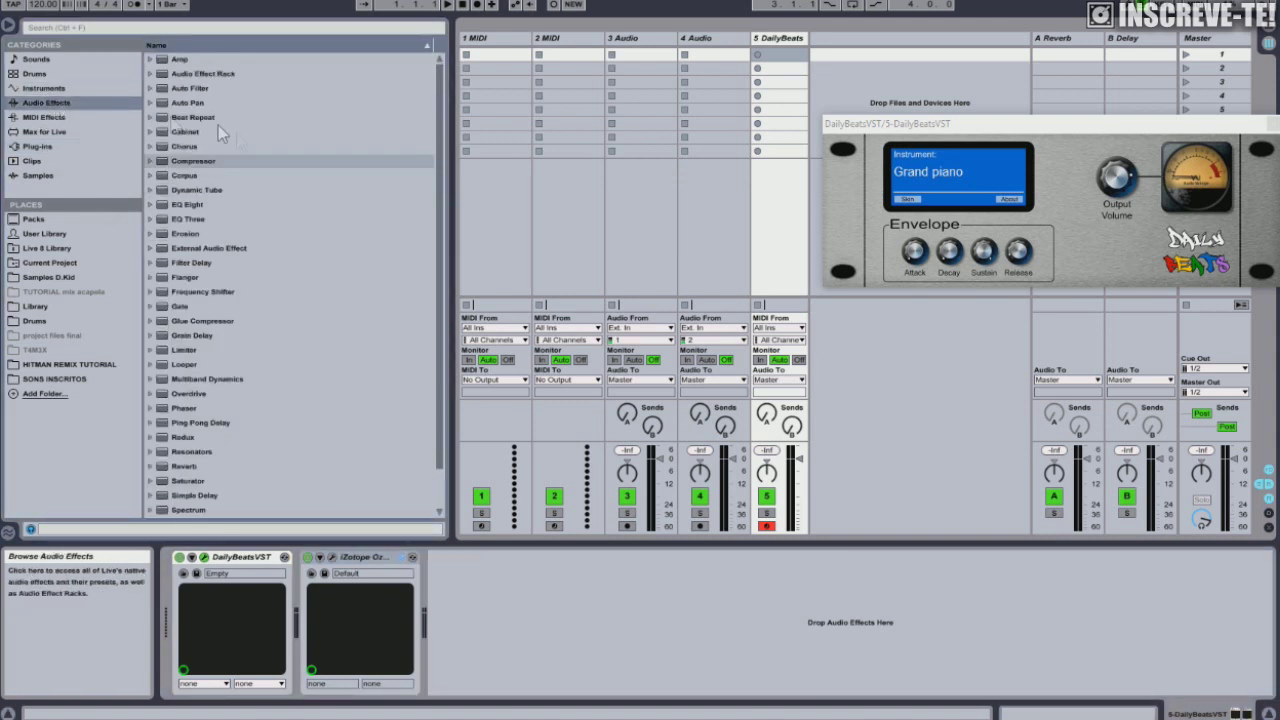
pyautogui.scroll(-1, 218, 260)
pyautogui.scroll(1, 195, 180)
pyautogui.scroll(-1, 196, 240)
pyautogui.moveTo(189, 424); pyautogui.dragTo(526, 602)
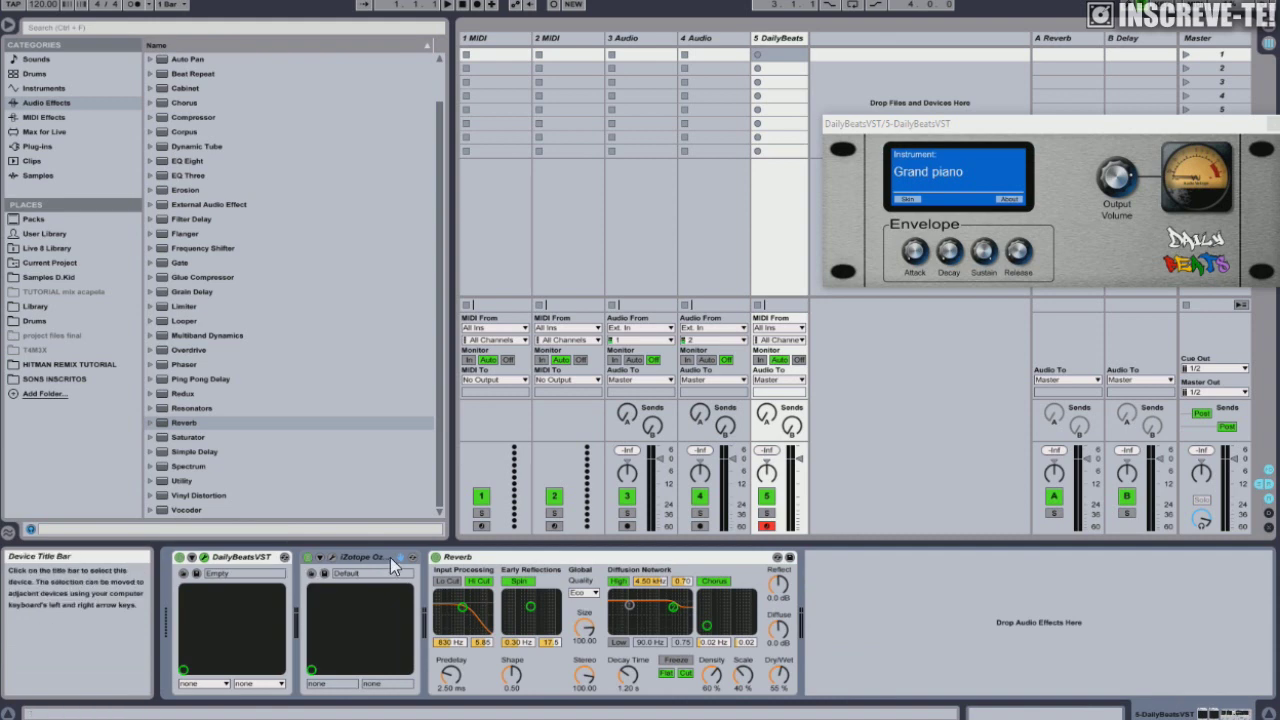
# Step: Show and hide the floating windows of iZotope Ozone 4 and DailyBeatsVST from their devices, leaving both hidden
pyautogui.click(334, 563)
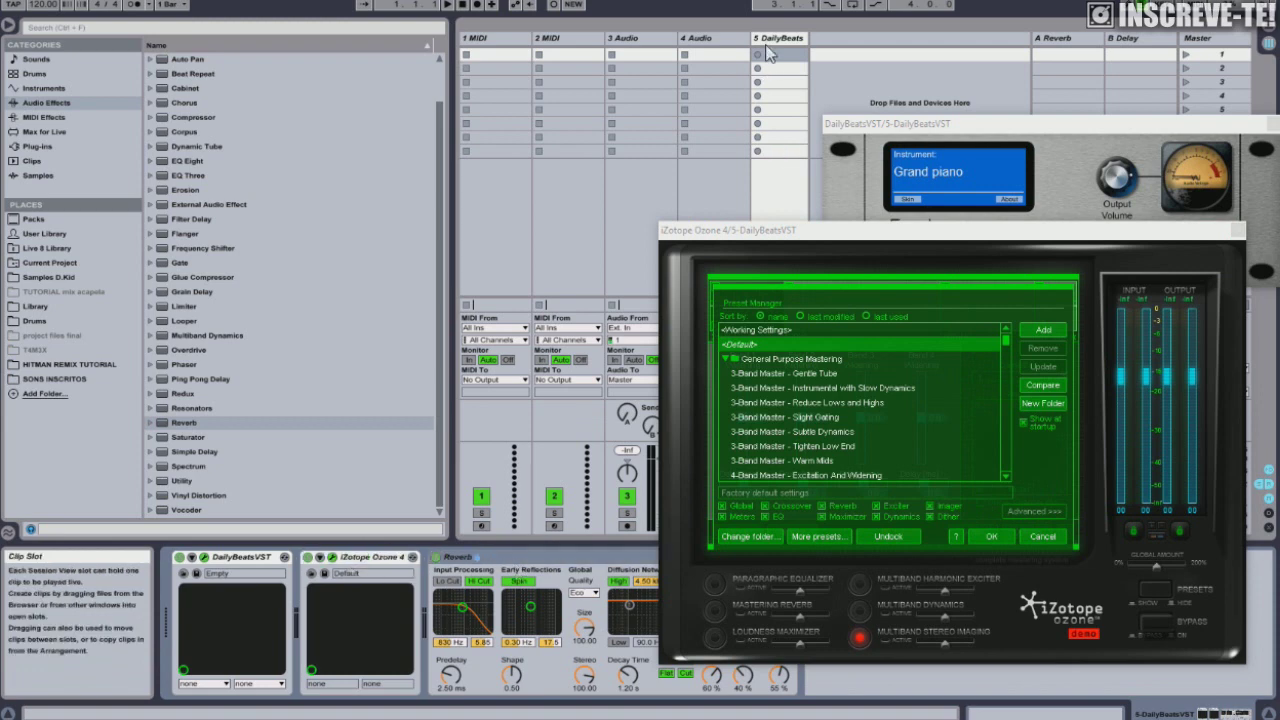
pyautogui.click(1237, 231)
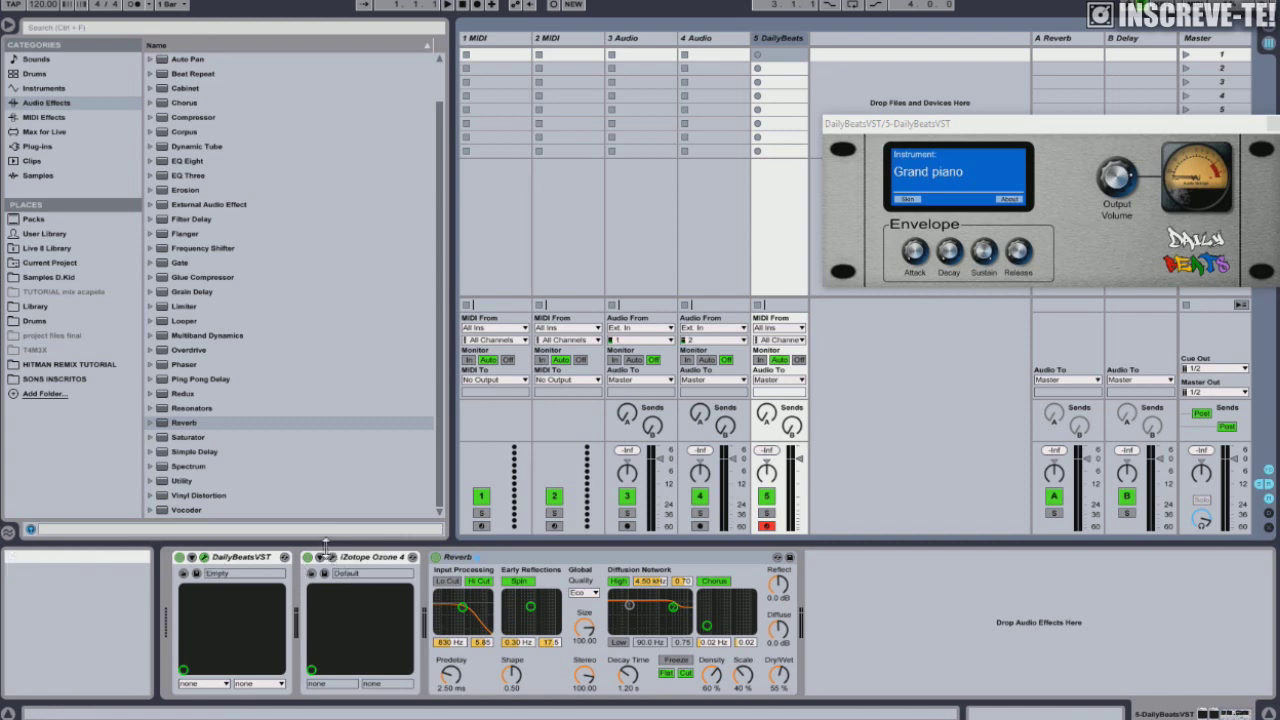
pyautogui.click(204, 558)
pyautogui.click(204, 558)
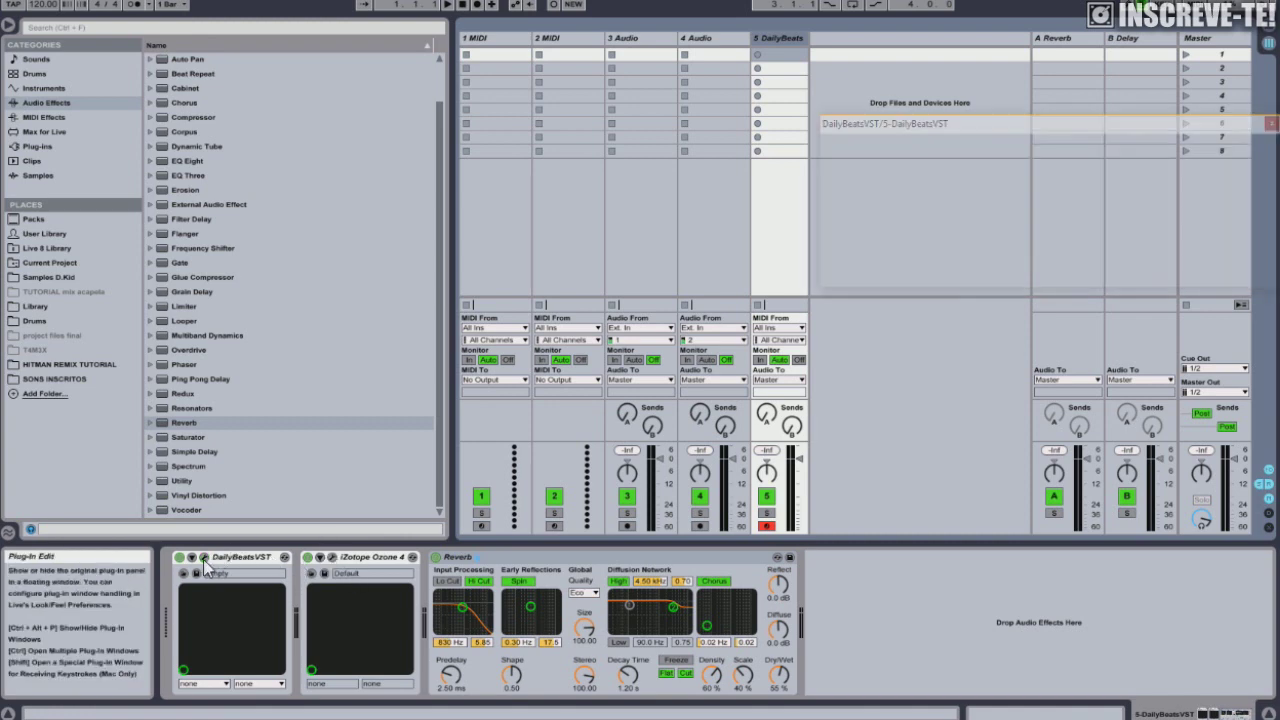
pyautogui.click(204, 558)
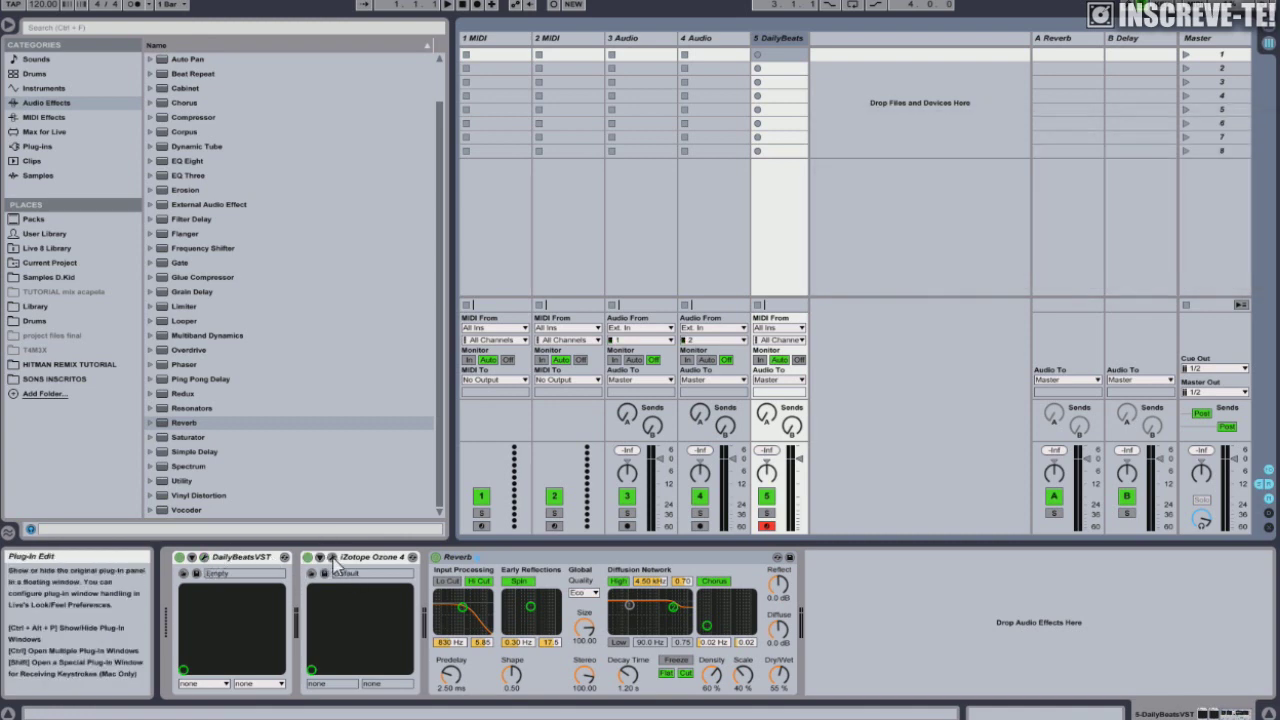
pyautogui.click(332, 557)
pyautogui.click(1237, 230)
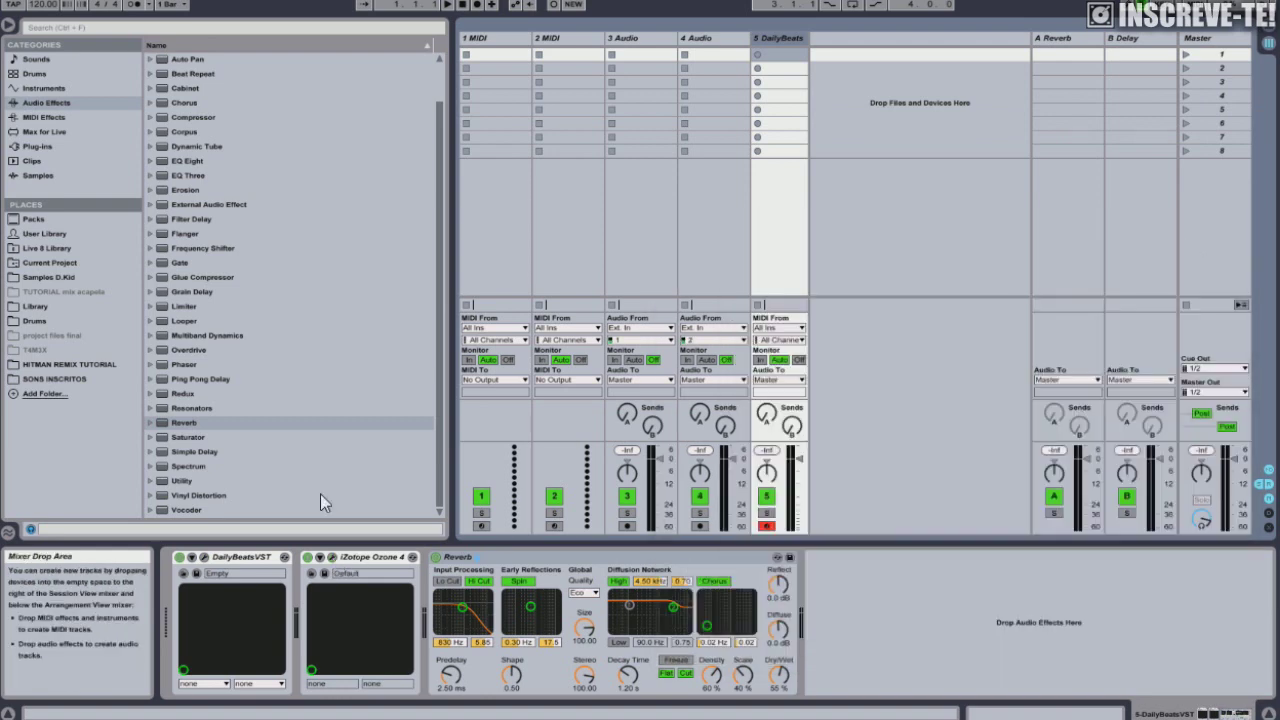
# Step: Select DailyBeatsVST, iZotope Ozone 4 and Reverb one after another in the track's device chain
pyautogui.click(245, 558)
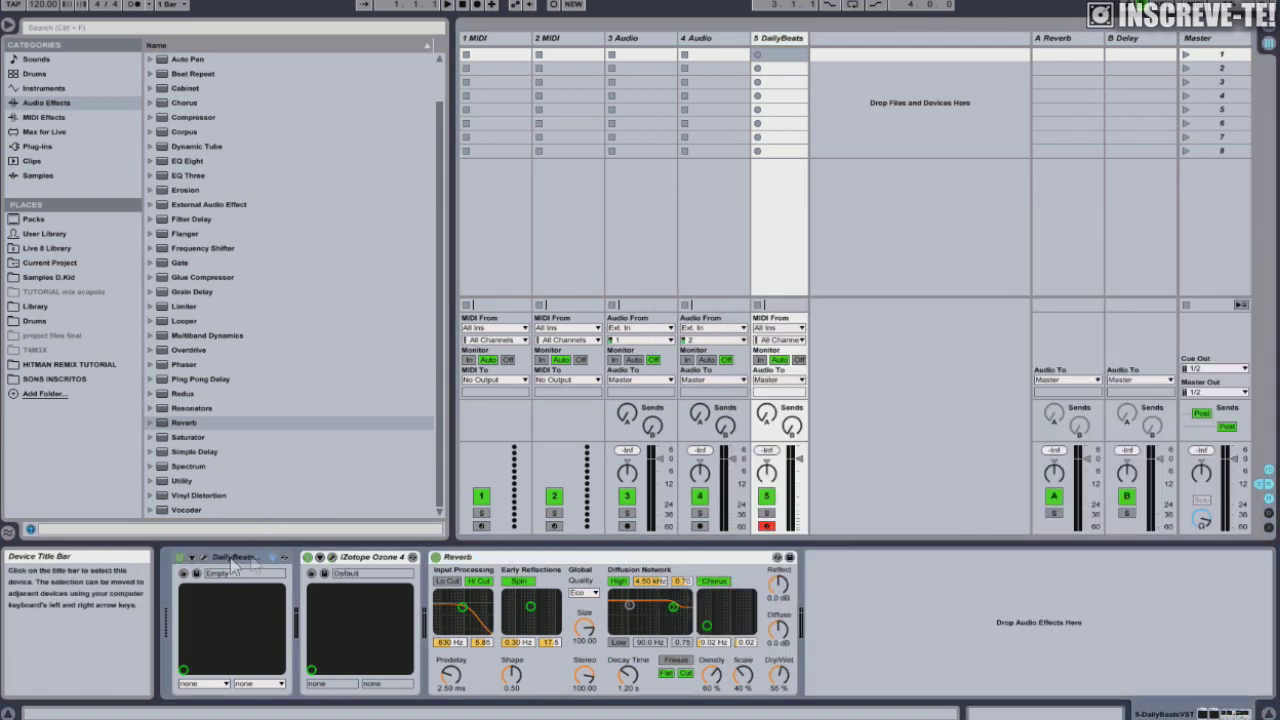
pyautogui.click(347, 566)
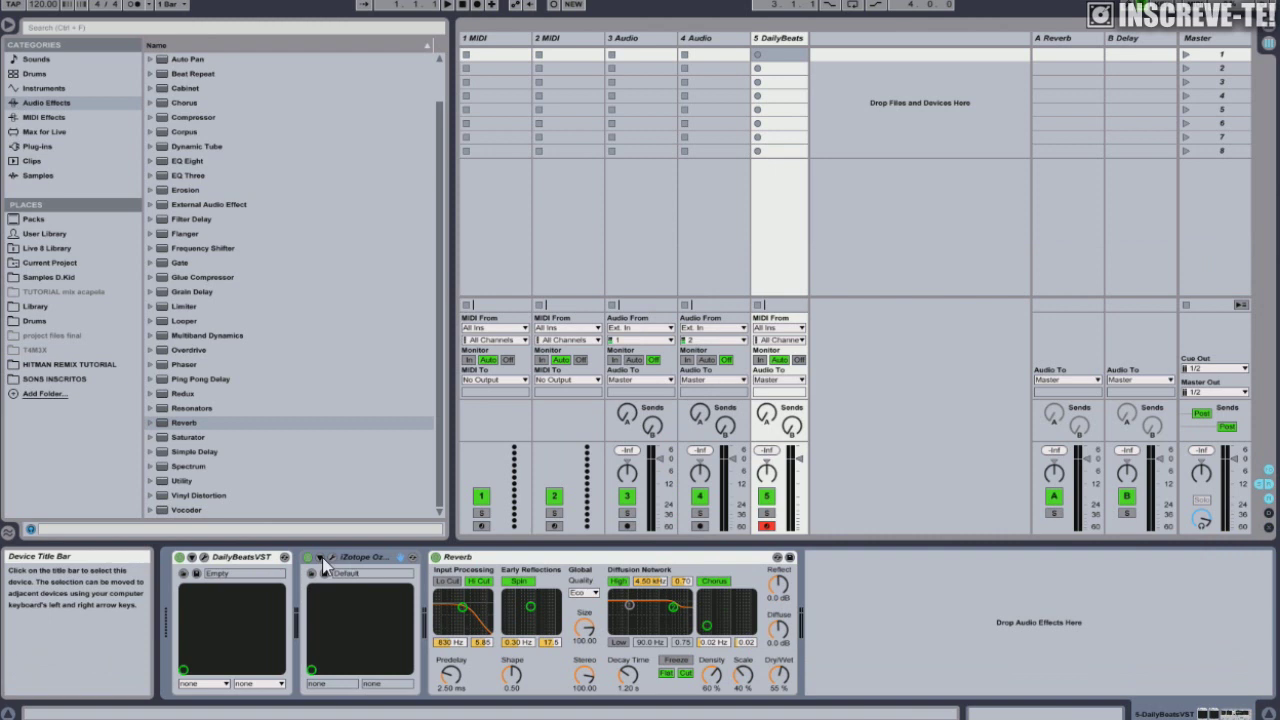
pyautogui.click(612, 558)
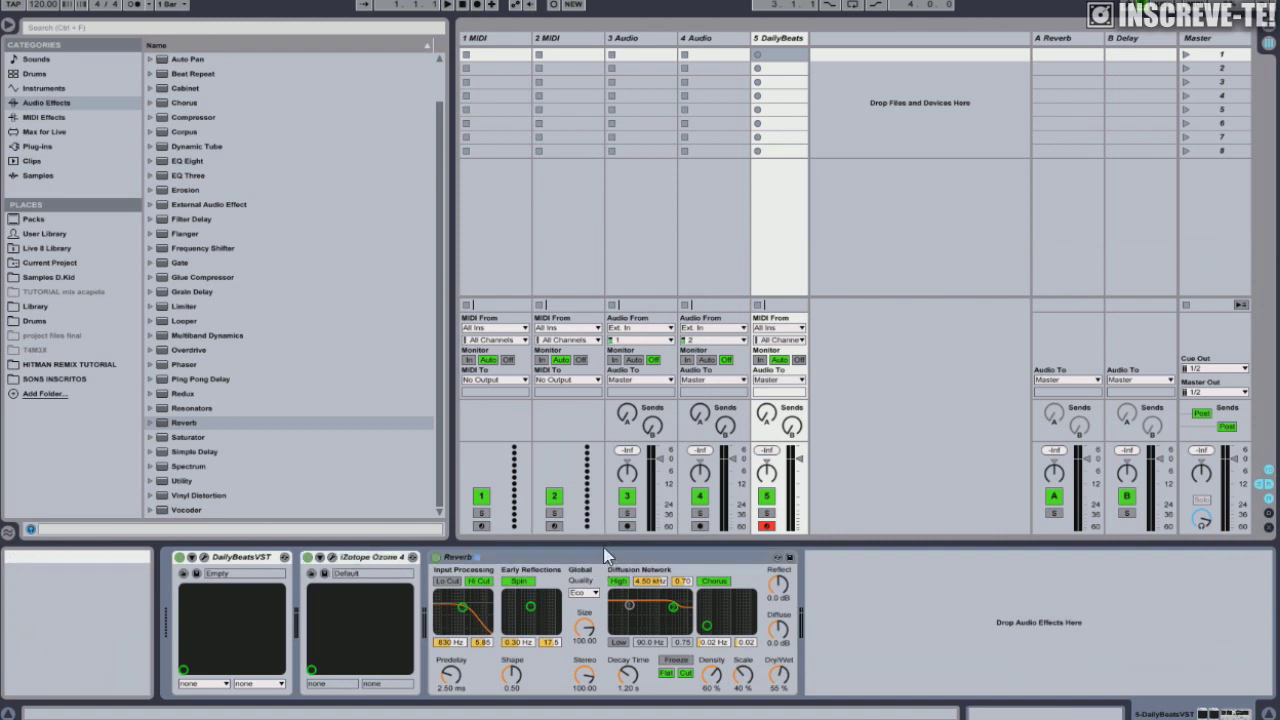
# Step: Delete the Reverb effect from the DailyBeats track's device chain, then select the 4 Audio track
pyautogui.press('Delete')
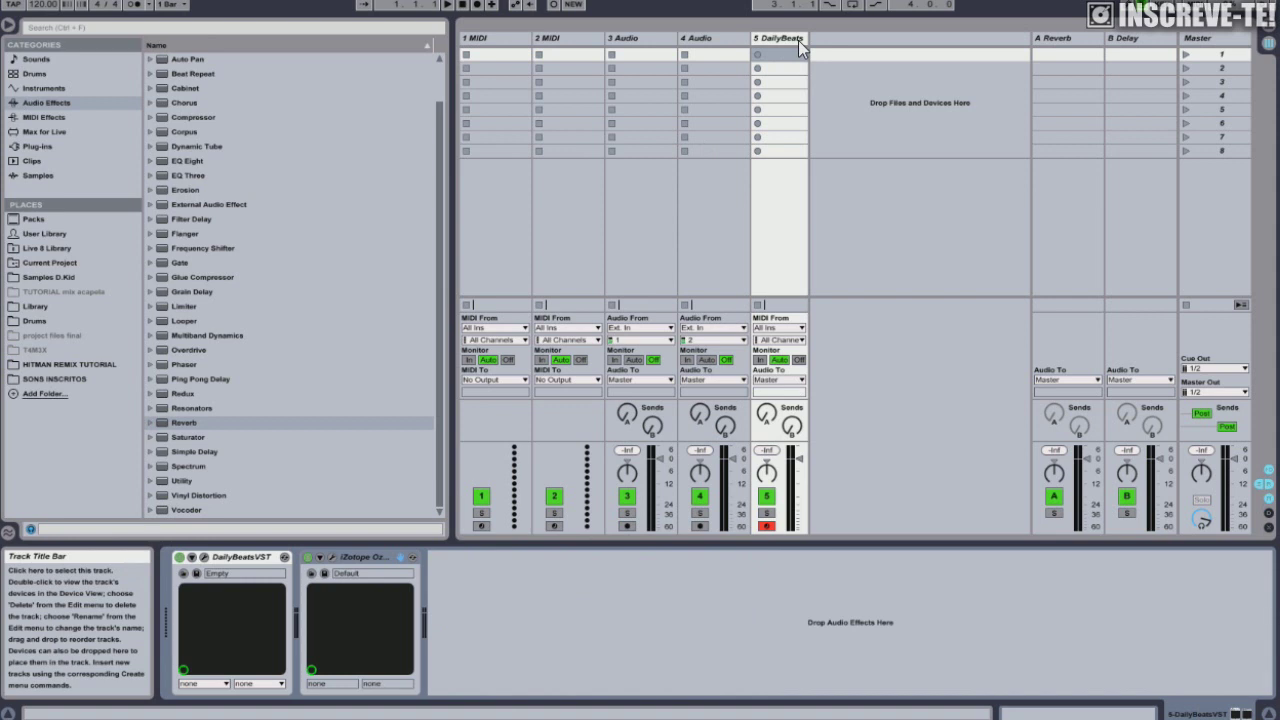
pyautogui.click(903, 82)
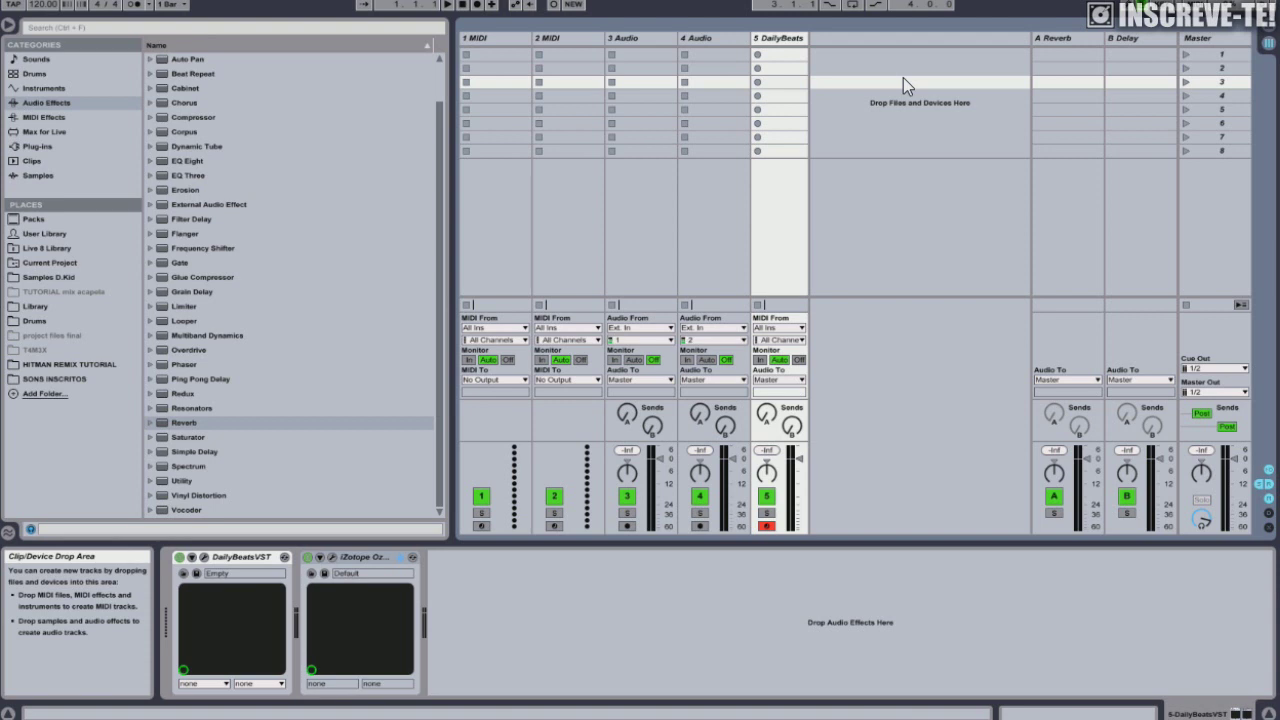
pyautogui.click(705, 42)
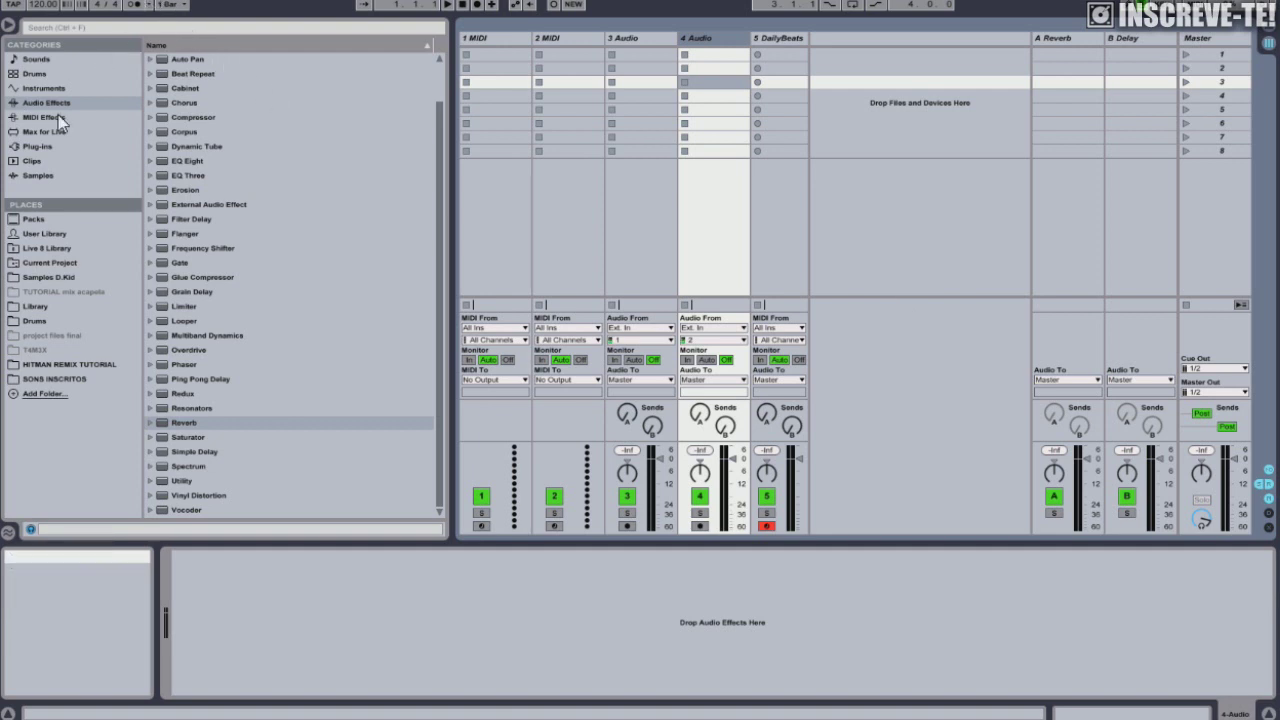
# Step: Review the plug-in rescan and VST custom folder settings in the File/Folder preferences, then close the preferences
pyautogui.click(37, 148)
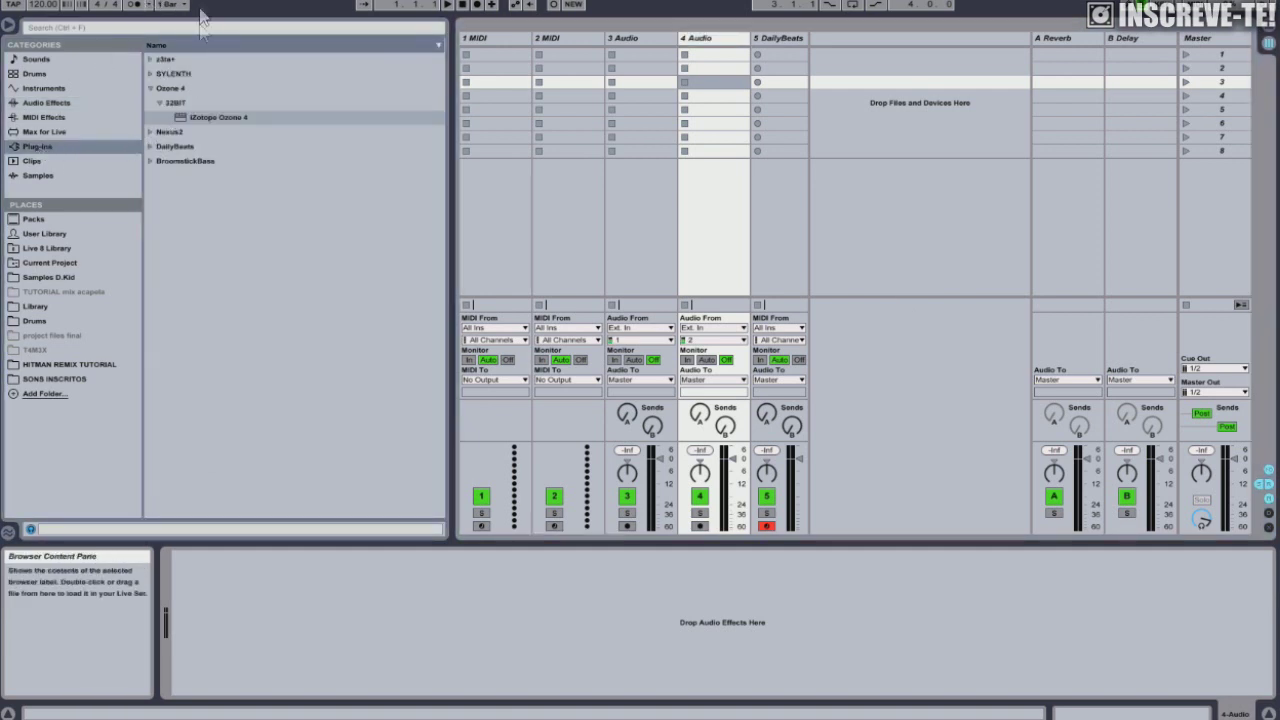
pyautogui.click(145, 0)
pyautogui.click(187, 366)
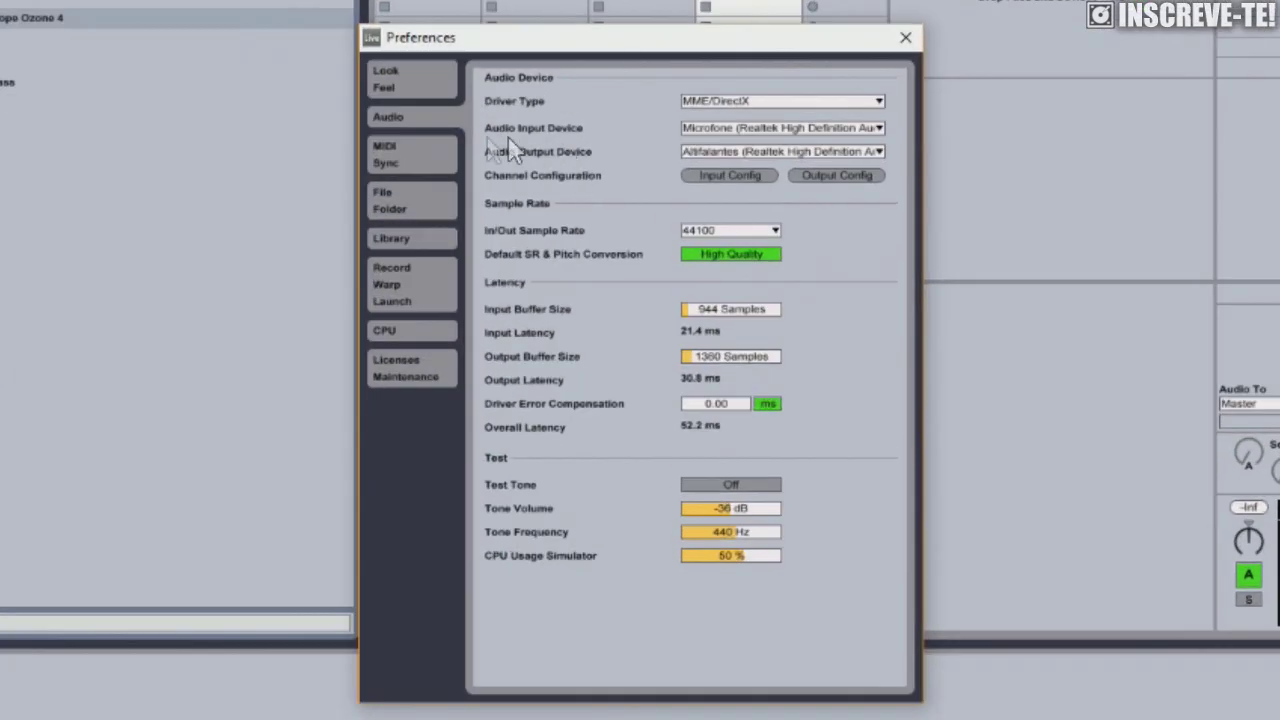
pyautogui.click(478, 248)
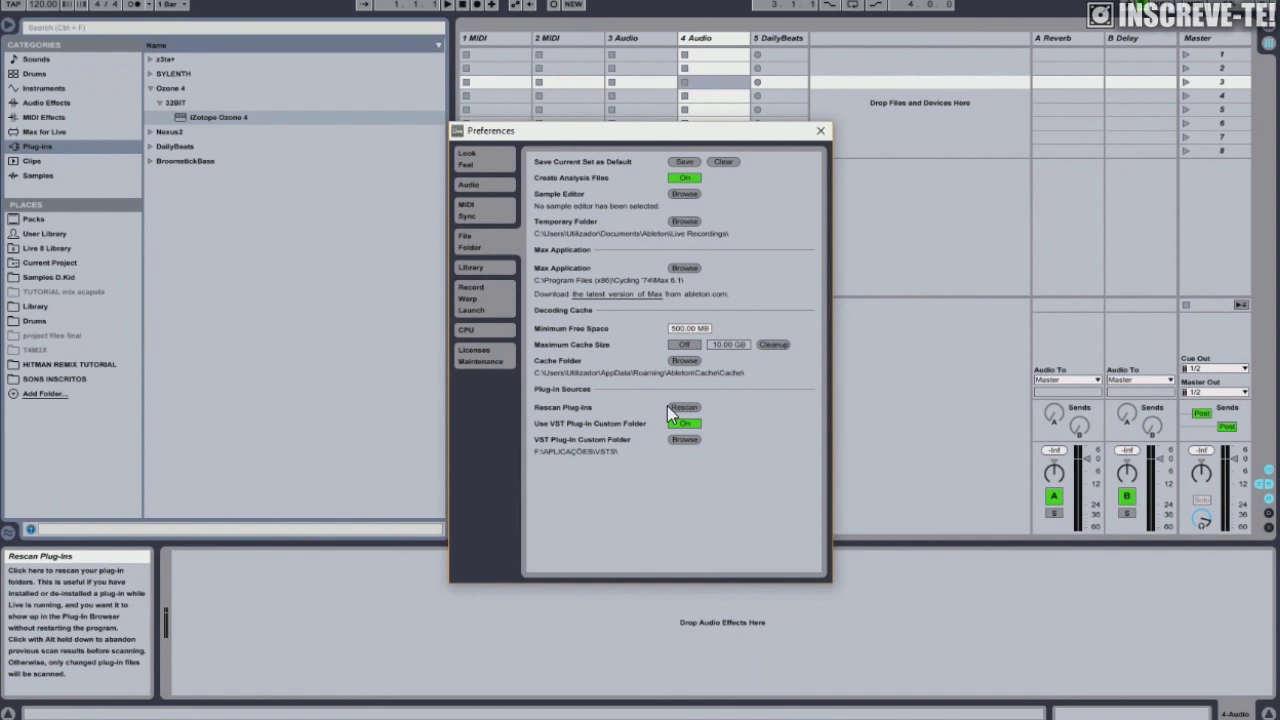
pyautogui.click(820, 131)
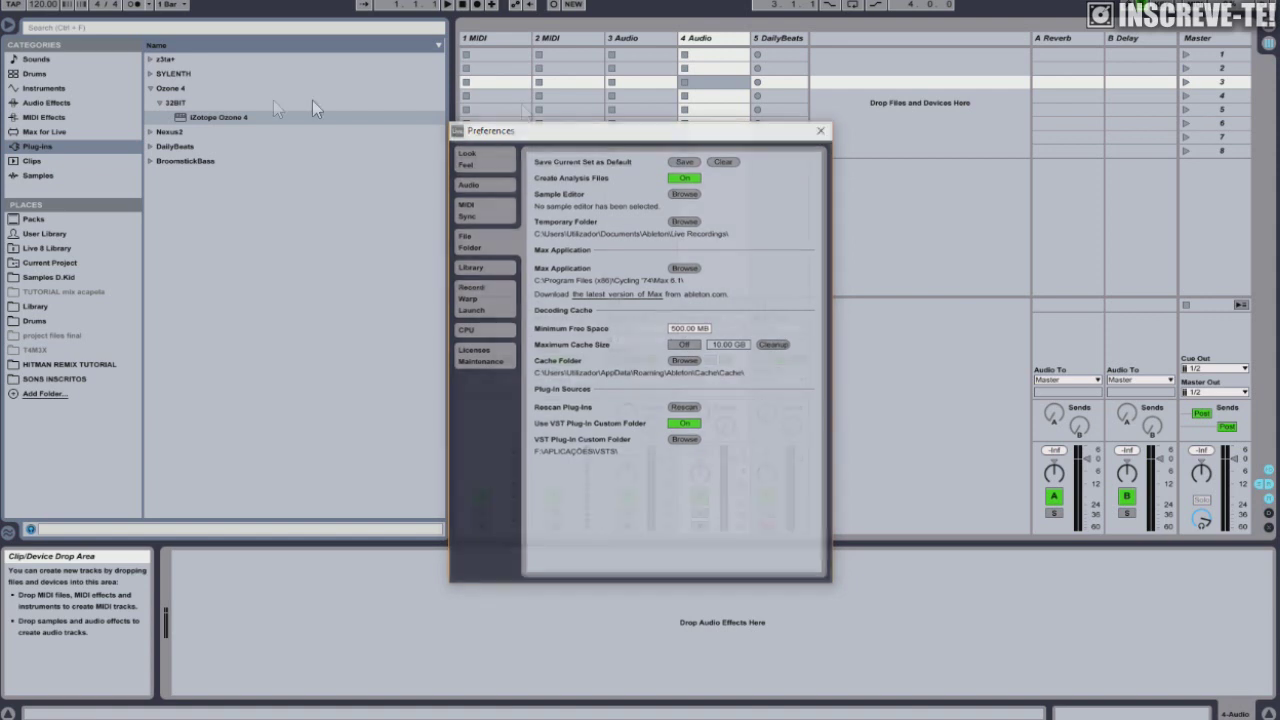
# Step: Load the Nexus instrument from the Nexus2 plug-in folder onto a new MIDI track and centre its window
pyautogui.click(41, 133)
pyautogui.click(33, 147)
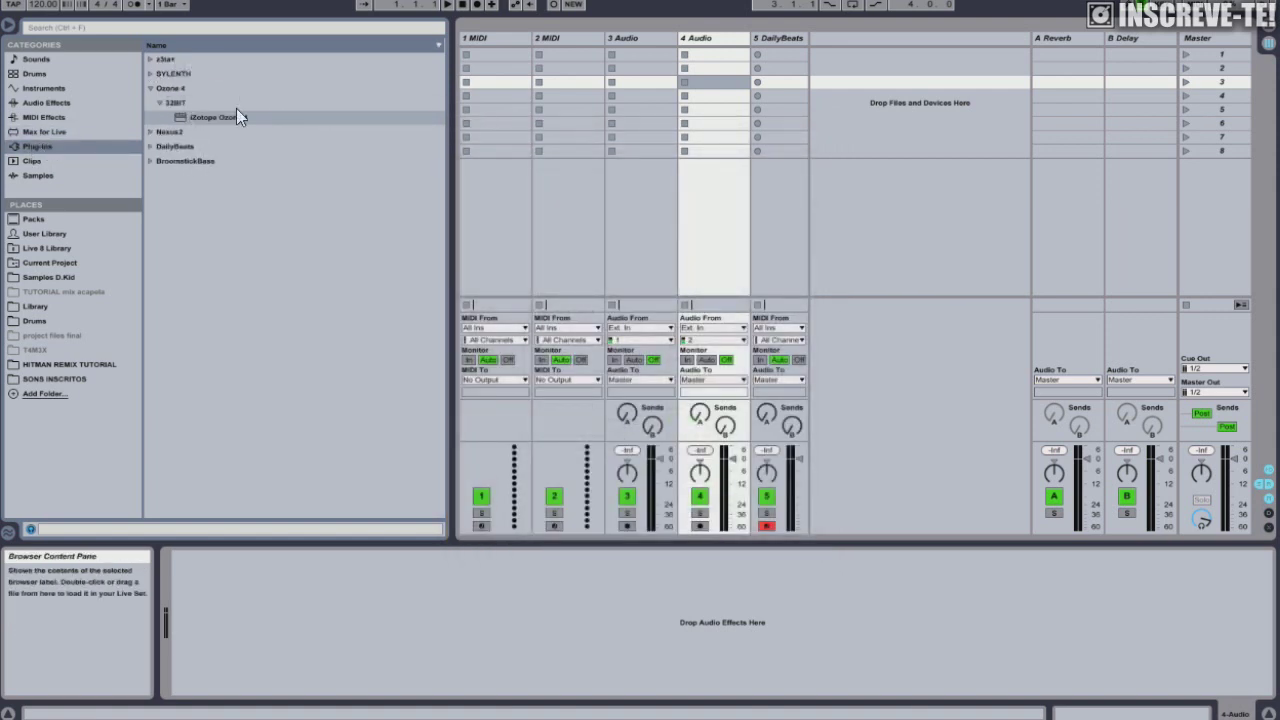
pyautogui.click(150, 89)
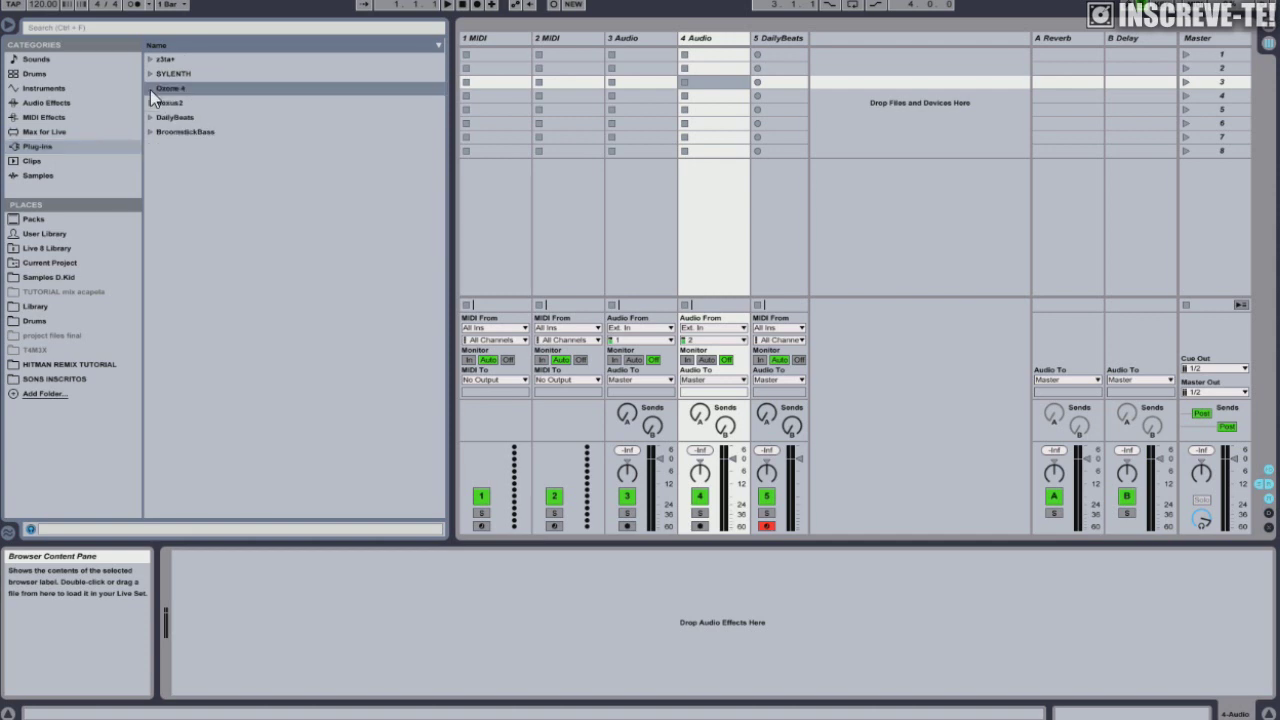
pyautogui.click(150, 102)
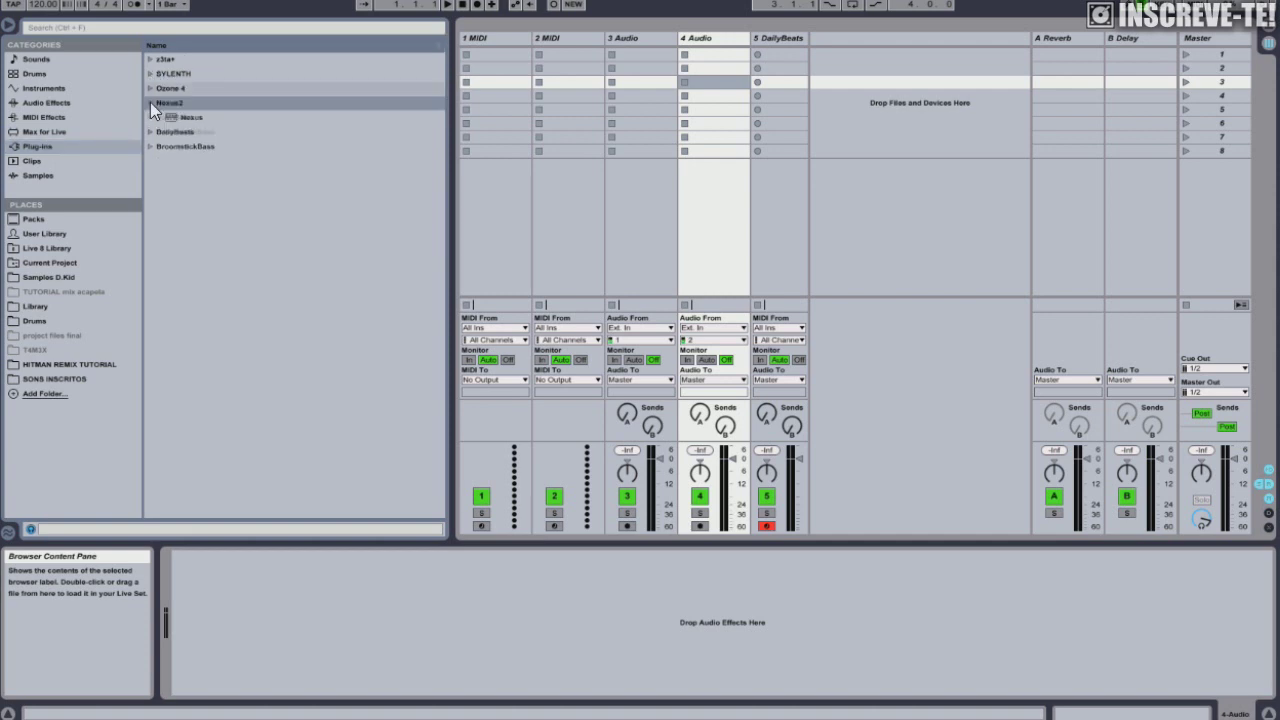
pyautogui.click(207, 119)
pyautogui.moveTo(185, 120); pyautogui.dragTo(869, 122)
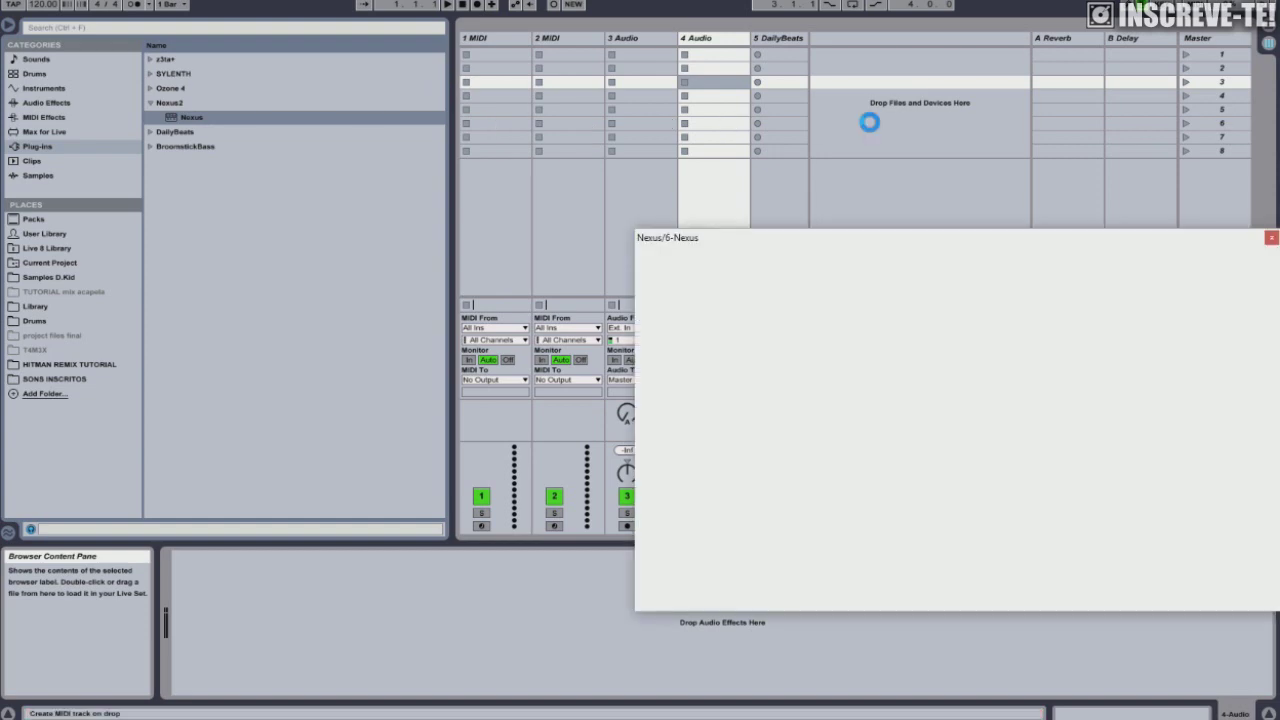
pyautogui.moveTo(907, 180); pyautogui.dragTo(619, 132)
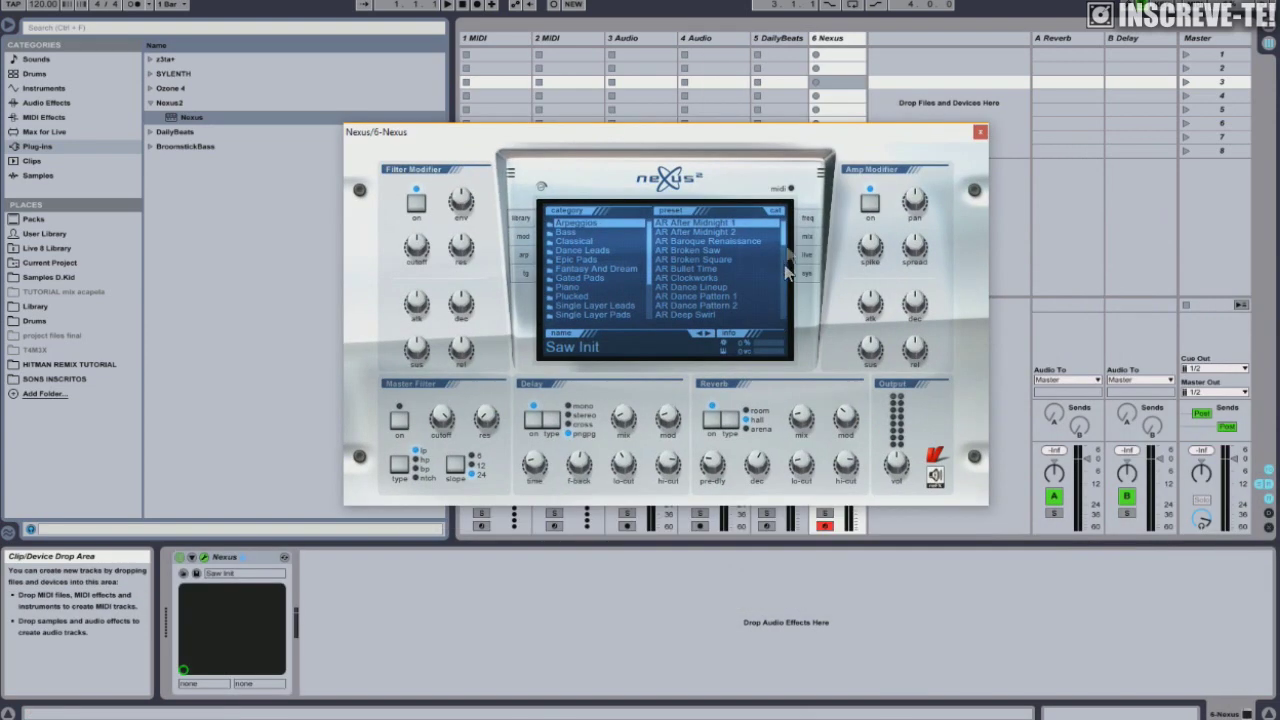
# Step: Browse the category and preset lists in the Nexus library
pyautogui.moveTo(786, 232)
pyautogui.mouseDown()
pyautogui.moveTo(789, 318)
pyautogui.moveTo(794, 229)
pyautogui.mouseUp()
pyautogui.moveTo(651, 251); pyautogui.dragTo(652, 284)
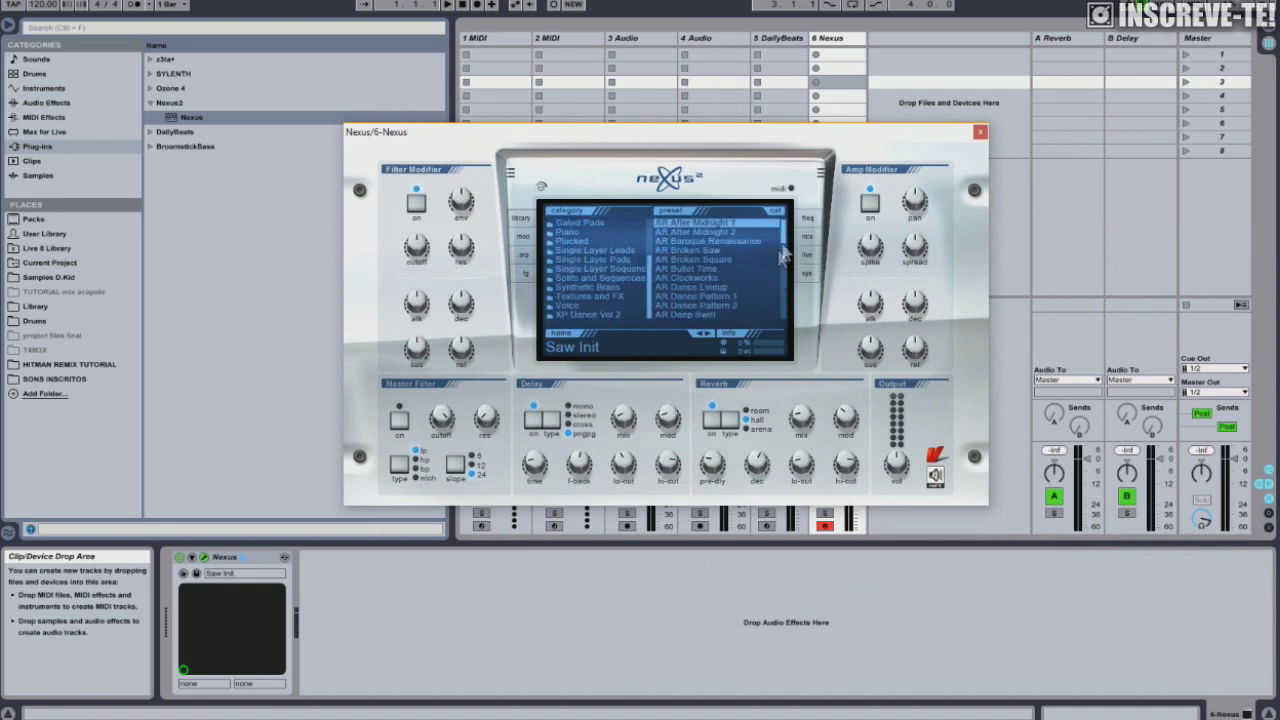
pyautogui.moveTo(785, 240); pyautogui.dragTo(788, 312)
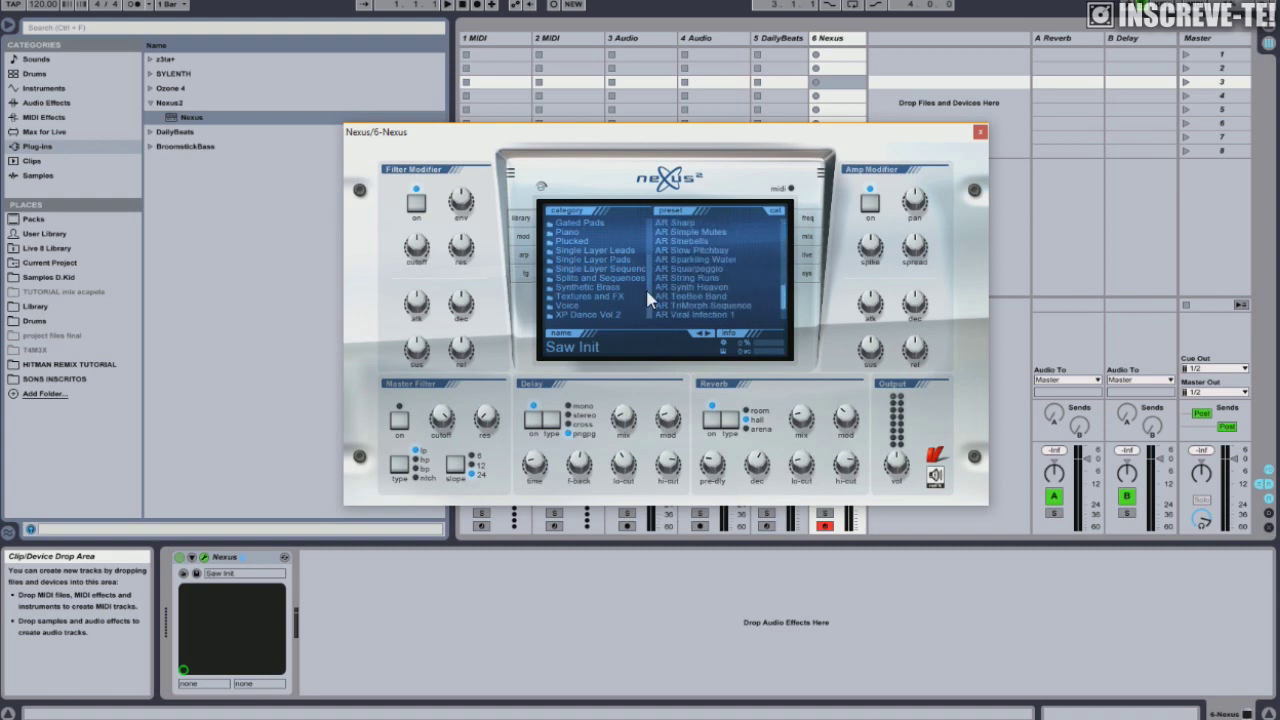
pyautogui.moveTo(645, 286); pyautogui.dragTo(645, 265)
pyautogui.moveTo(784, 292); pyautogui.dragTo(785, 222)
# Step: Reposition the Nexus window, then close, reopen and close it again from its device
pyautogui.moveTo(781, 132); pyautogui.dragTo(946, 92)
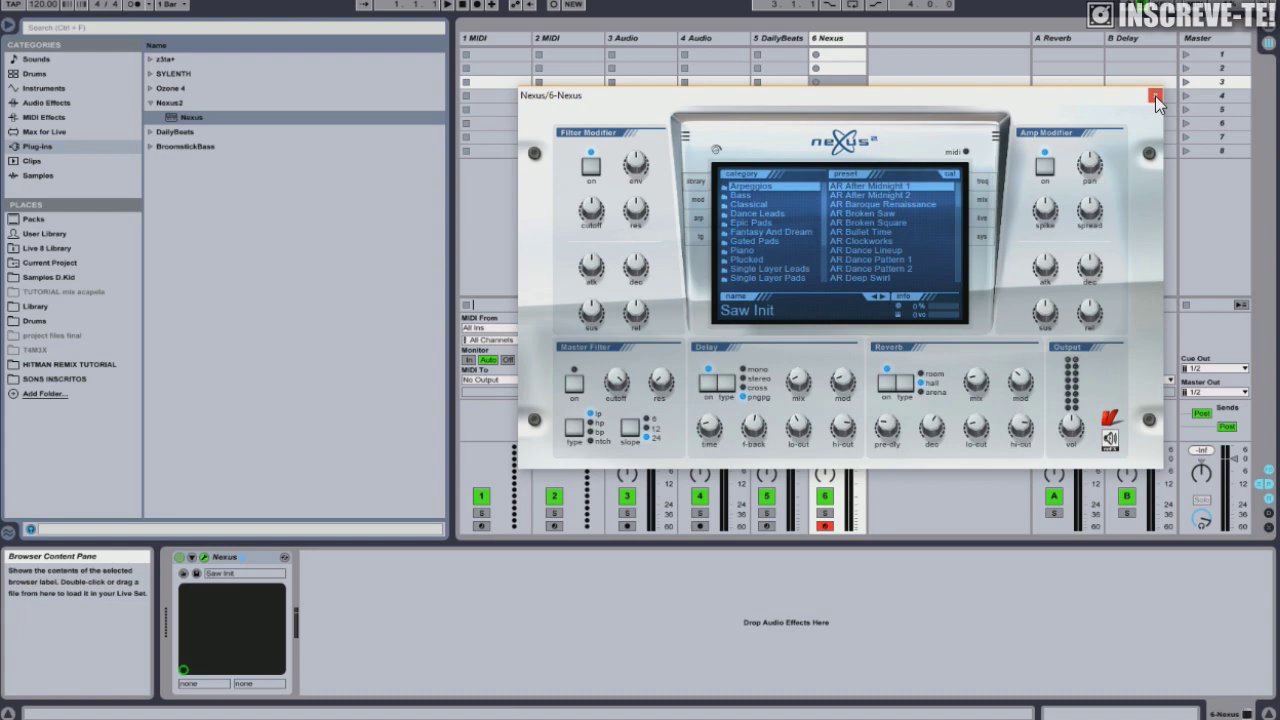
pyautogui.moveTo(1034, 94); pyautogui.dragTo(1101, 37)
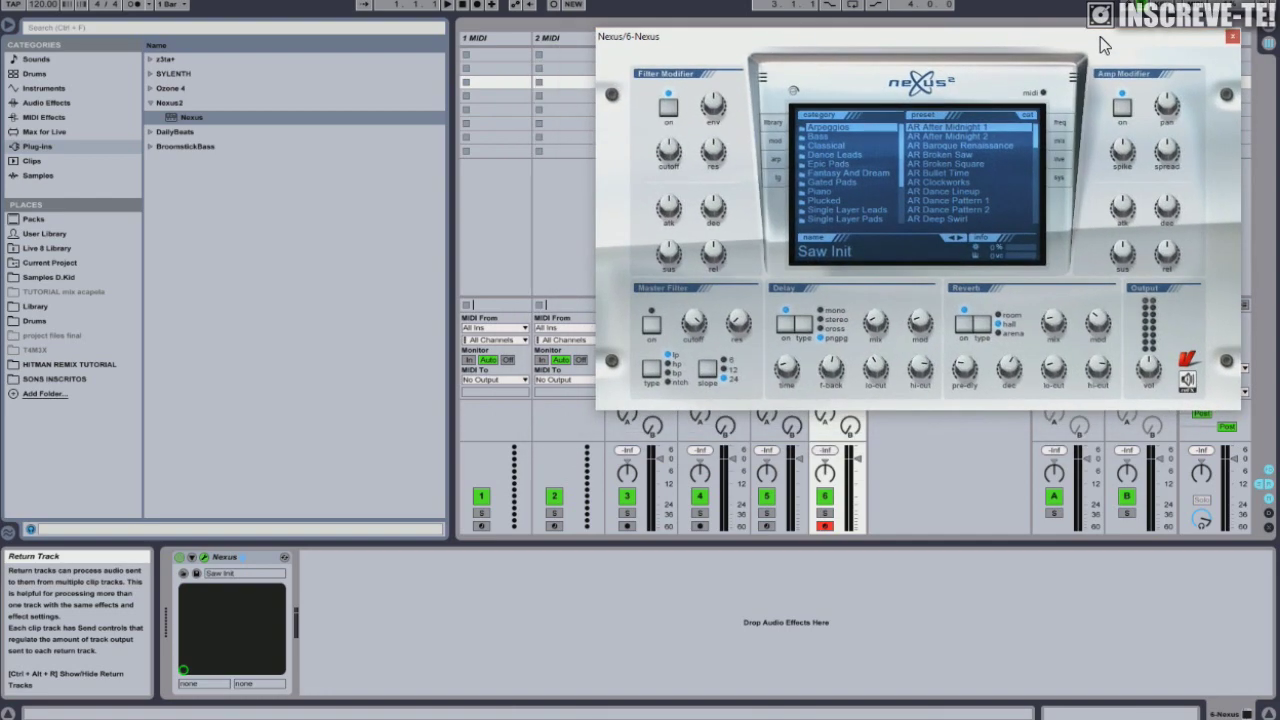
pyautogui.moveTo(997, 34); pyautogui.dragTo(1020, 30)
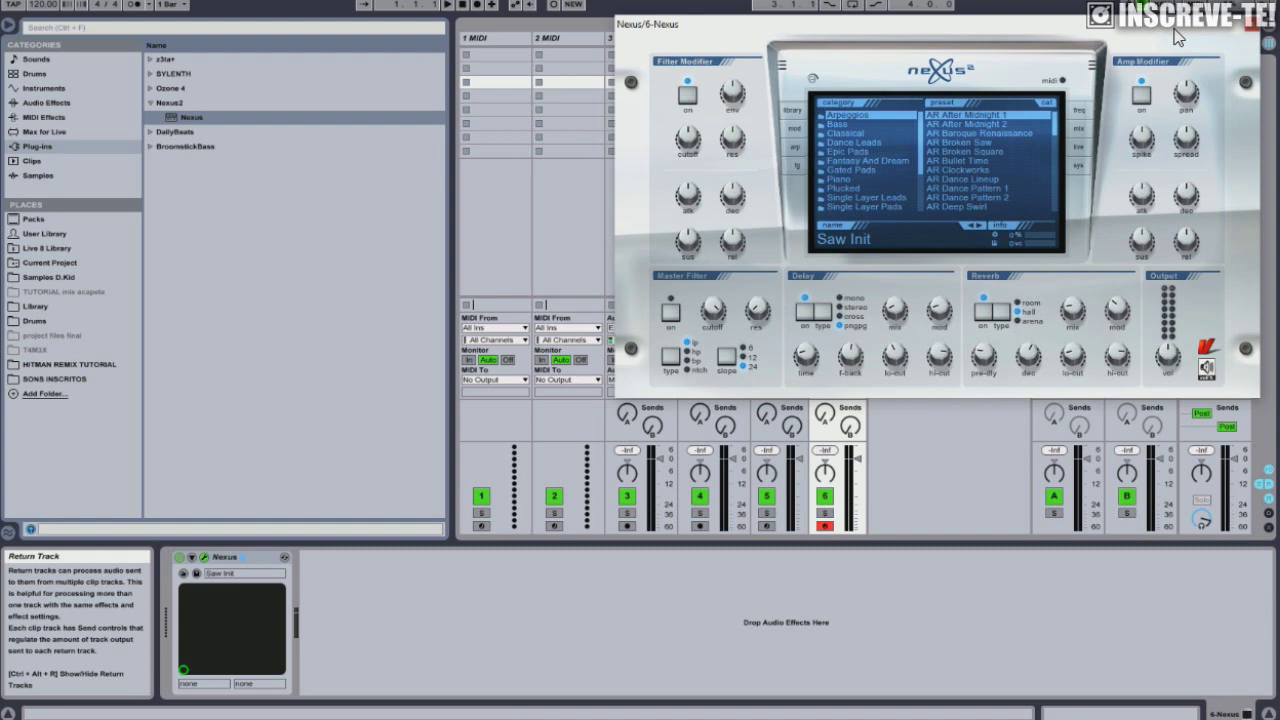
pyautogui.click(1252, 27)
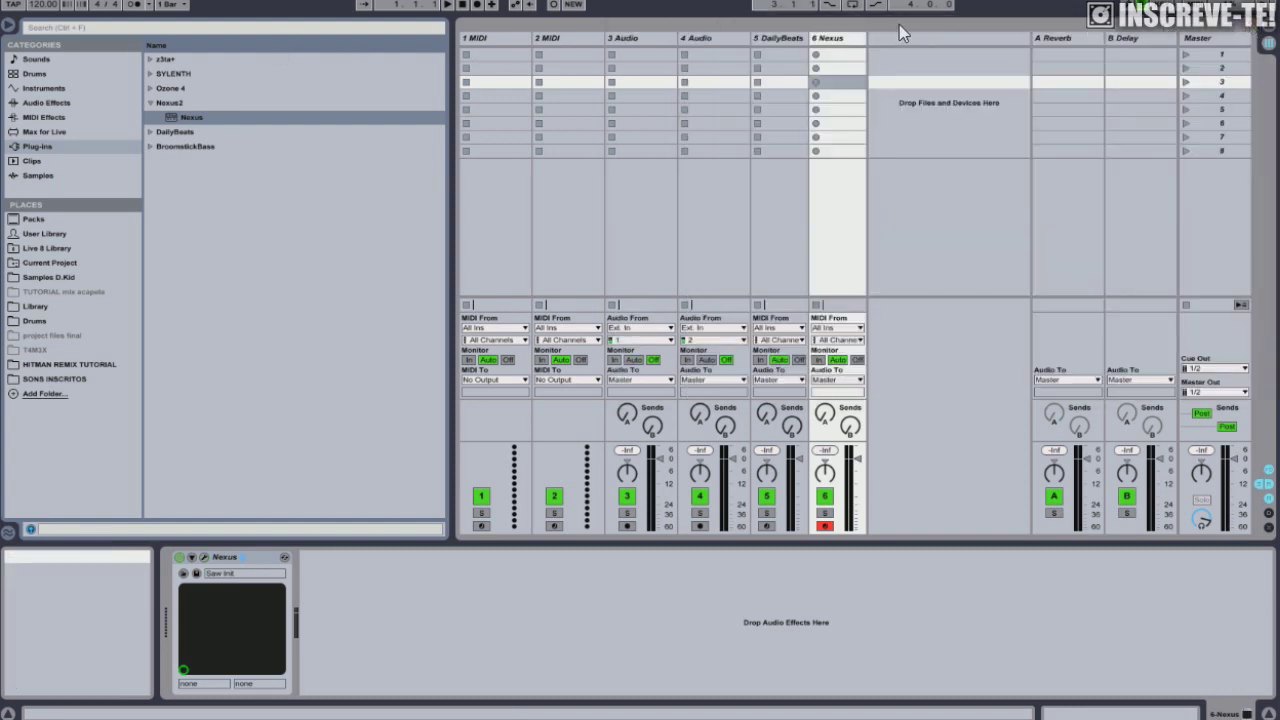
pyautogui.click(203, 560)
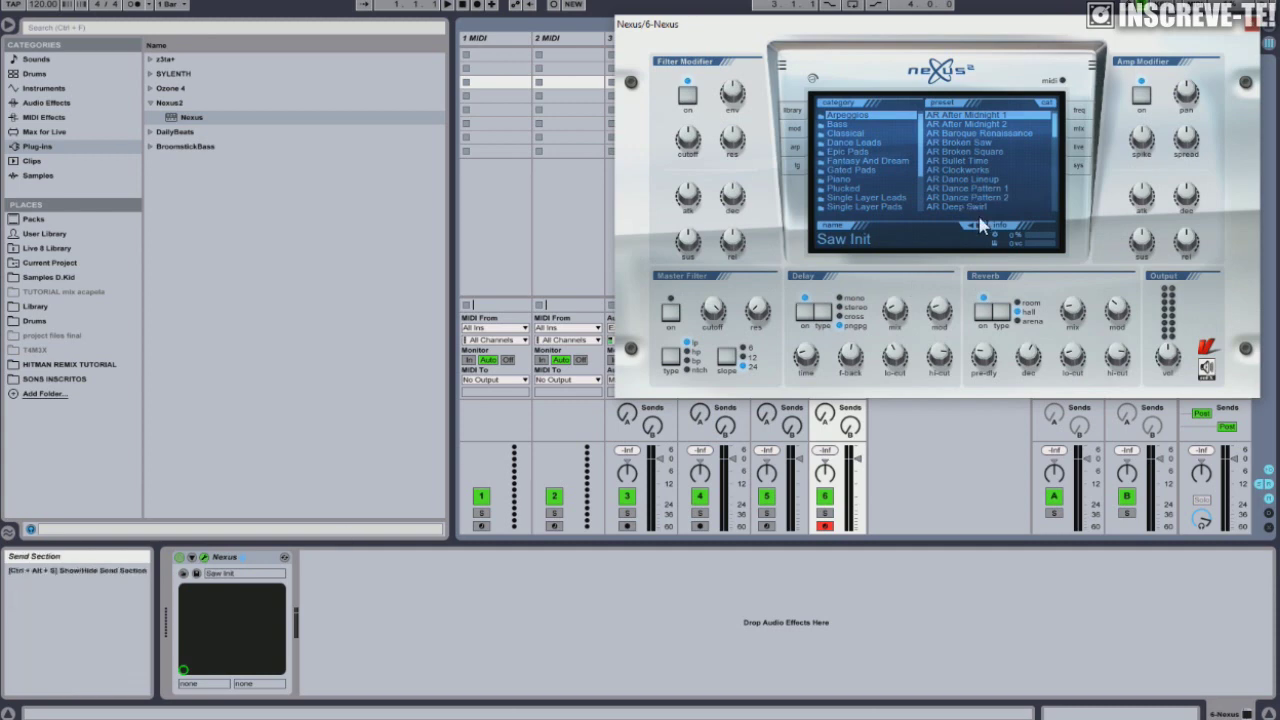
pyautogui.click(1252, 28)
# Step: Show the iZotope Ozone 4 and DailyBeatsVST windows on the DailyBeats track, then close the Ozone 4 window
pyautogui.hotkey('ctrl', 'z')
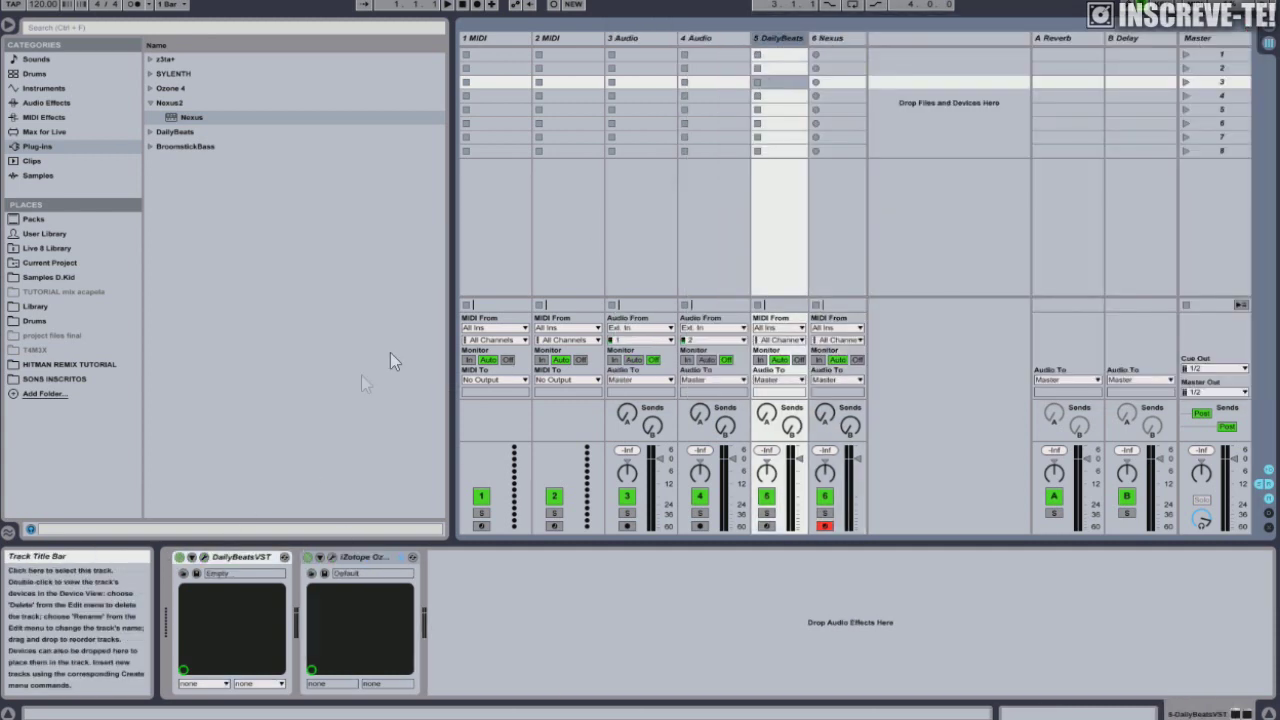
pyautogui.click(331, 557)
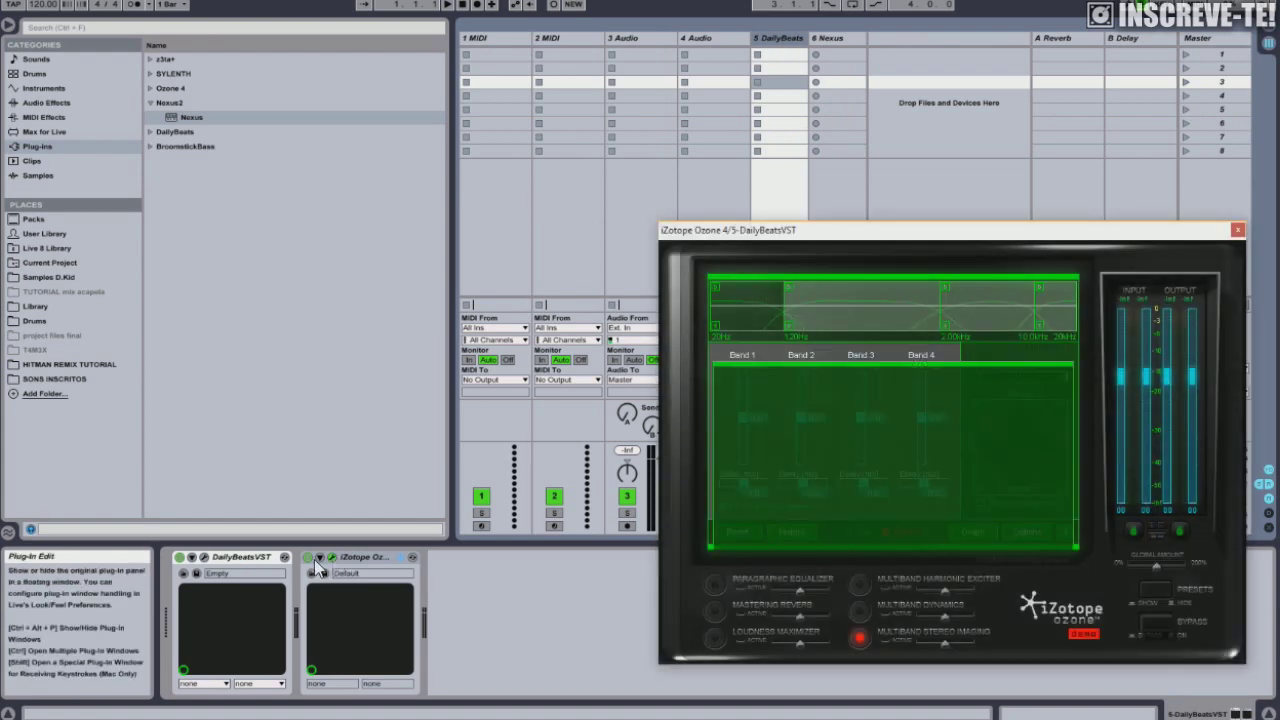
pyautogui.click(203, 558)
pyautogui.moveTo(792, 235); pyautogui.dragTo(493, 240)
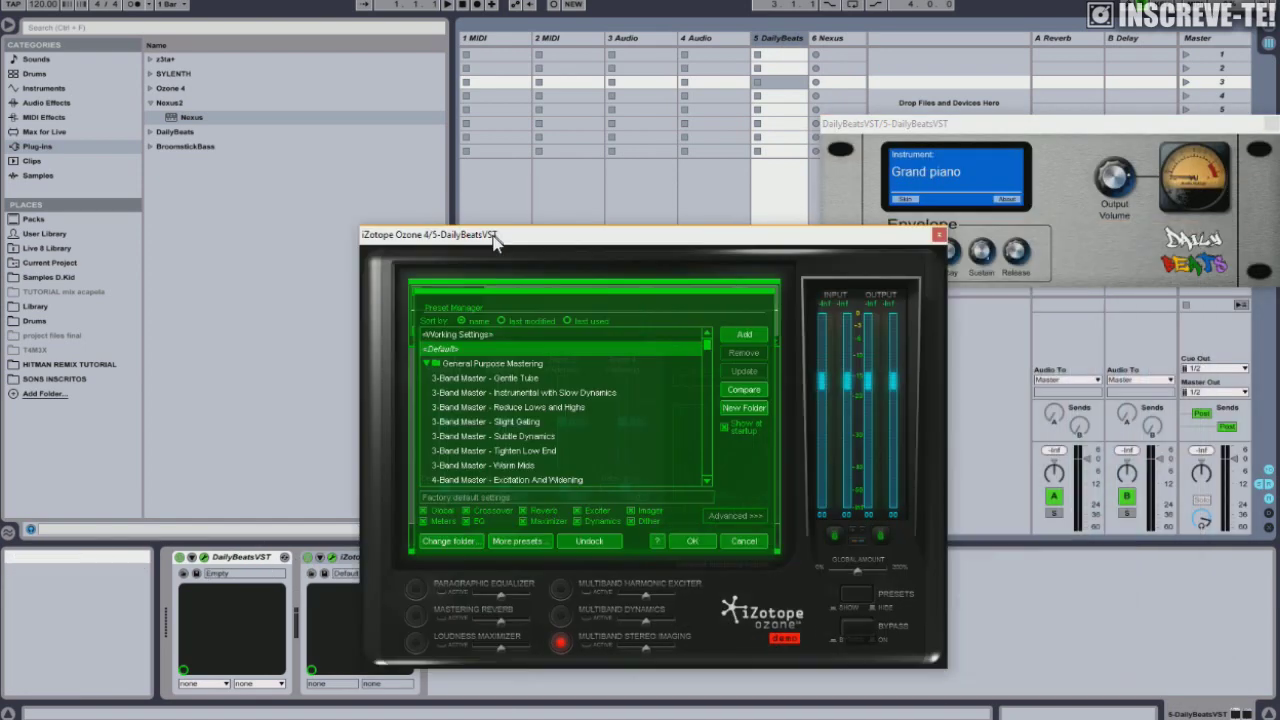
pyautogui.click(939, 234)
# Step: Switch DailyBeatsVST to the KV Music Beats skin, reposition its window and close it
pyautogui.moveTo(1008, 130); pyautogui.dragTo(821, 117)
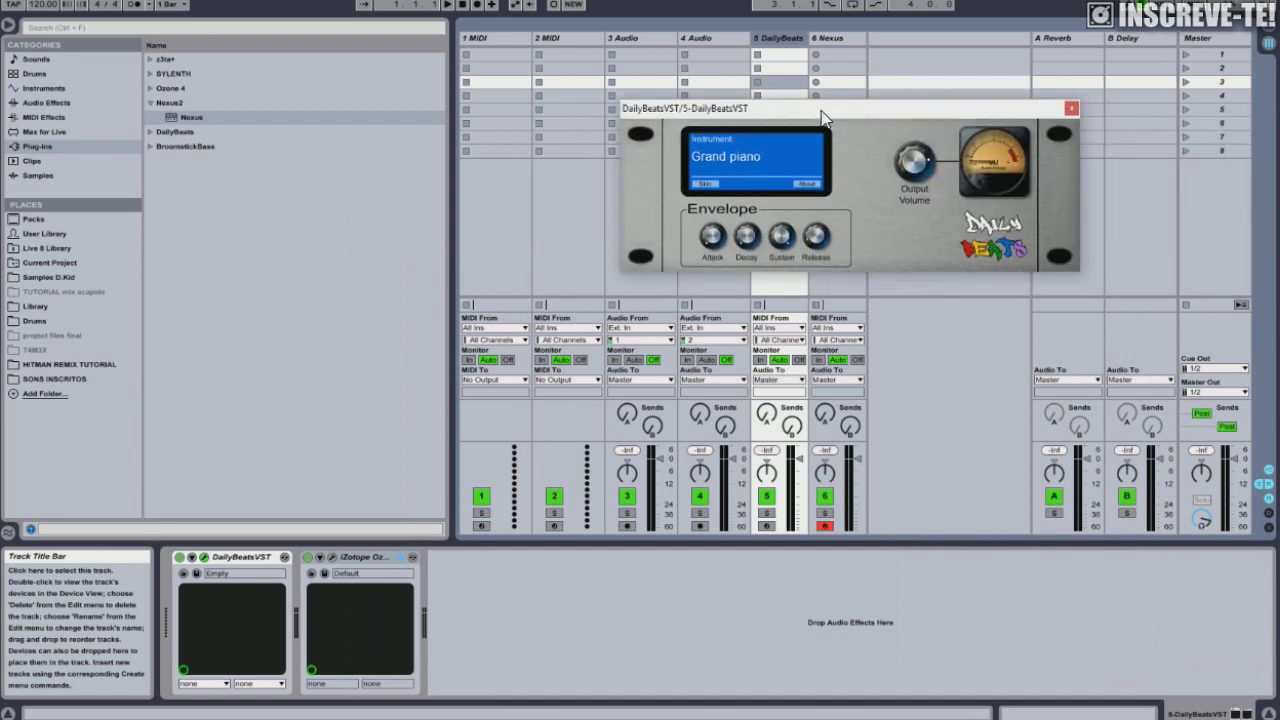
pyautogui.moveTo(835, 105); pyautogui.dragTo(869, 107)
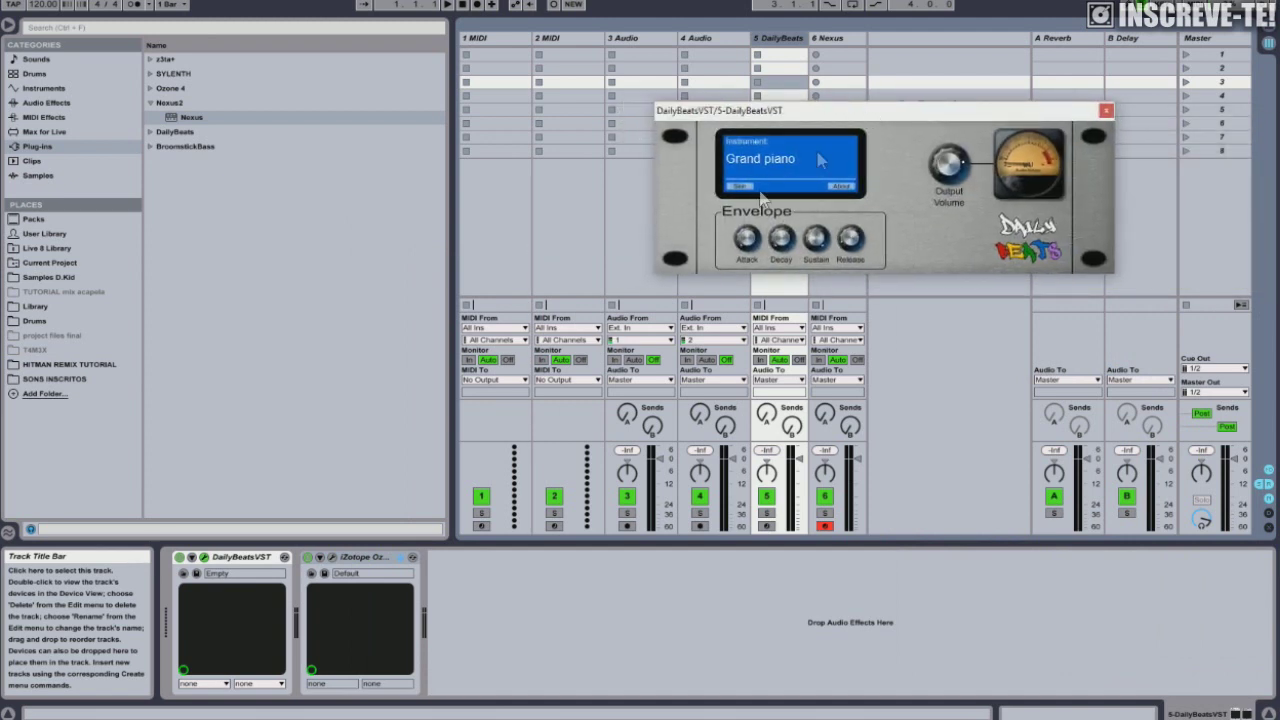
pyautogui.click(739, 187)
pyautogui.click(796, 300)
pyautogui.moveTo(931, 114); pyautogui.dragTo(1033, 352)
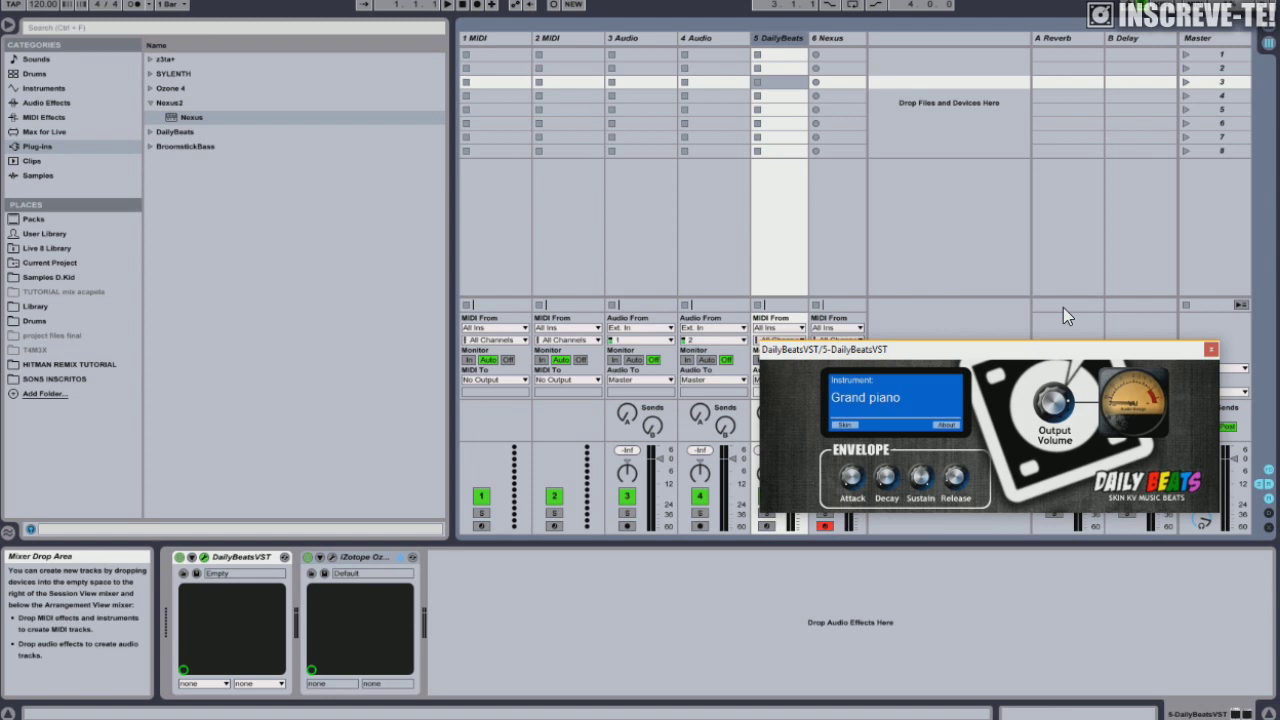
pyautogui.click(1210, 349)
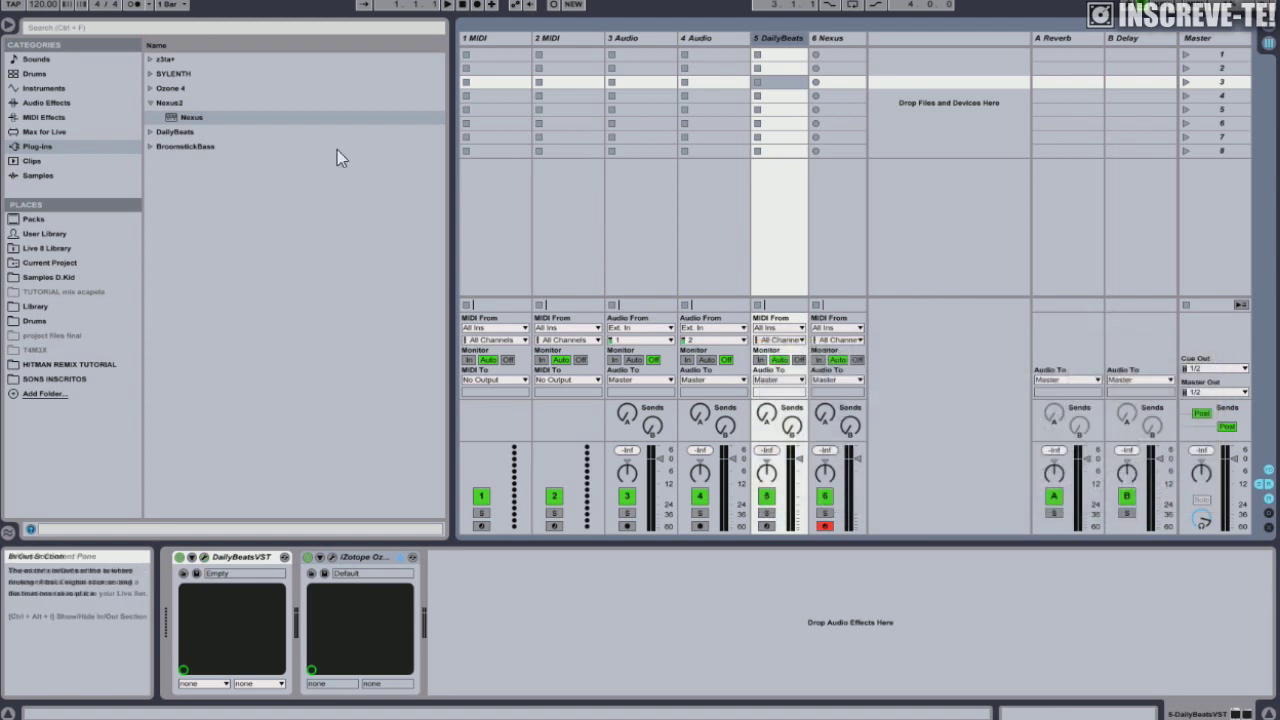
# Step: Load the z3ta+ instrument from the z3ta+ plug-in folder onto a new MIDI track and move its window into view
pyautogui.click(149, 59)
pyautogui.click(185, 104)
pyautogui.moveTo(185, 104); pyautogui.dragTo(908, 132)
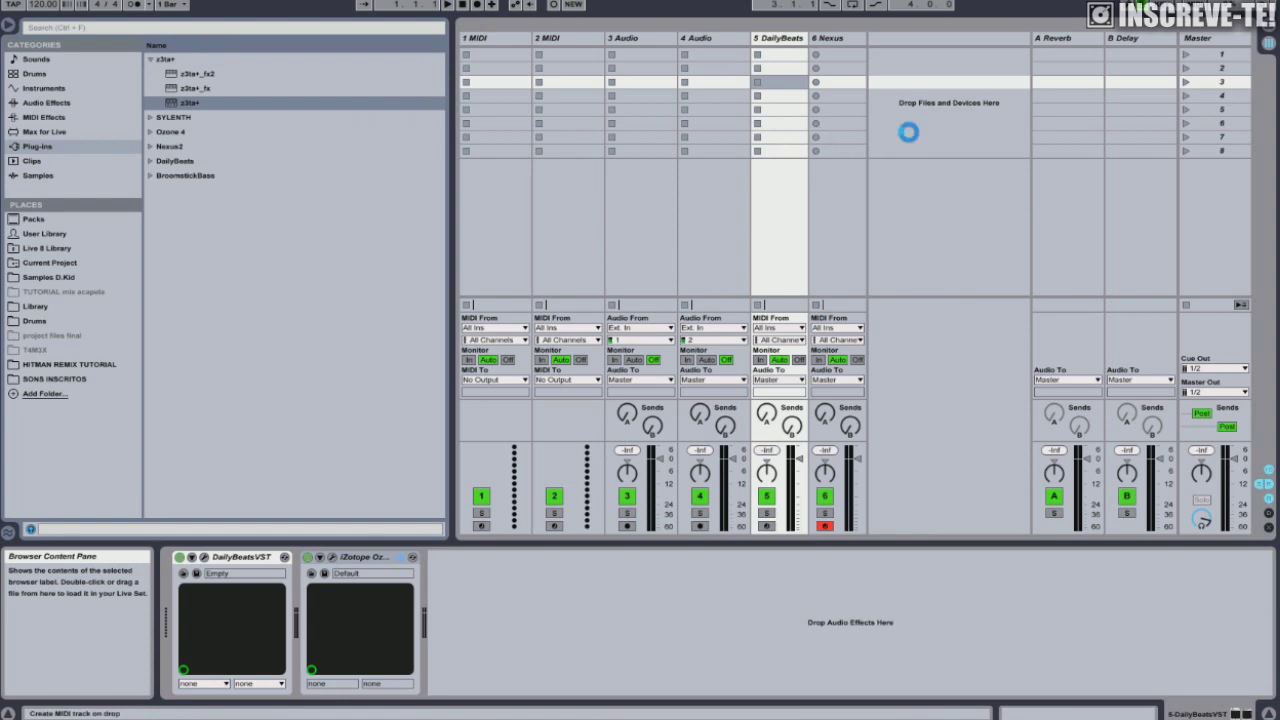
pyautogui.moveTo(908, 132); pyautogui.dragTo(908, 132)
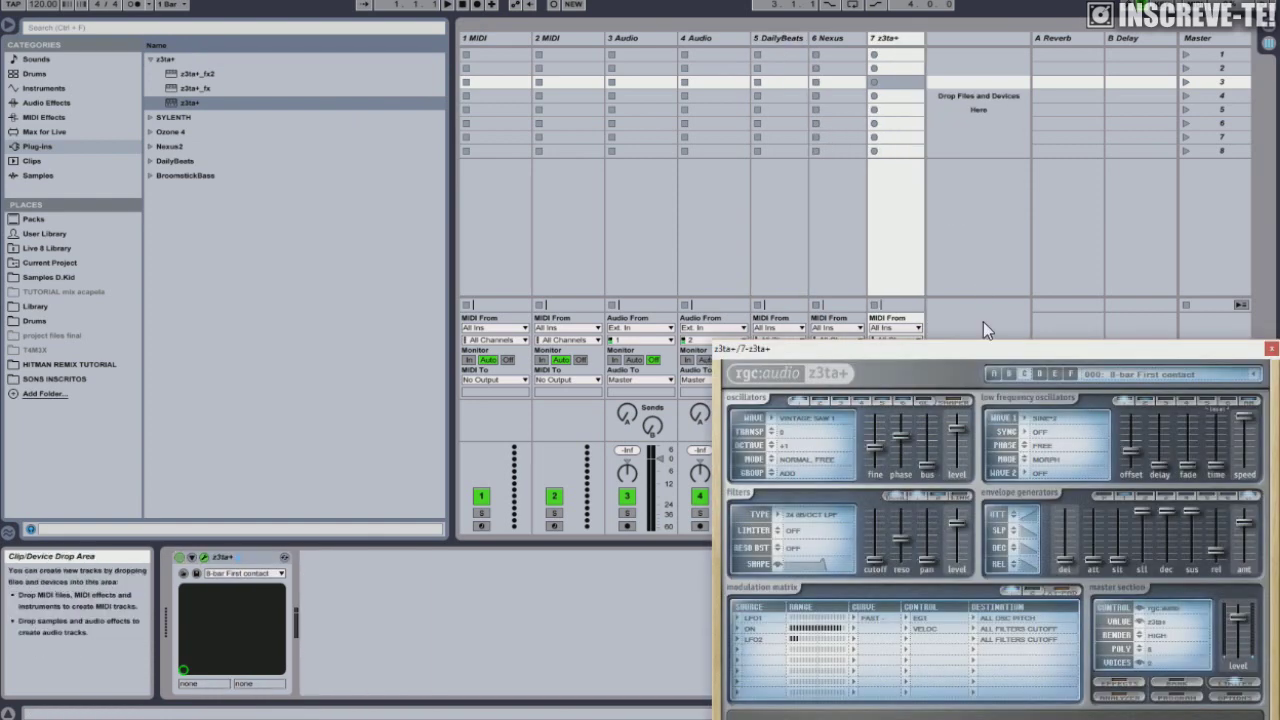
pyautogui.moveTo(989, 354); pyautogui.dragTo(924, 212)
# Step: Browse the preset lists of several z3ta+ banks, leaving the oldschool ana (mw+sync) preset loaded
pyautogui.click(1073, 237)
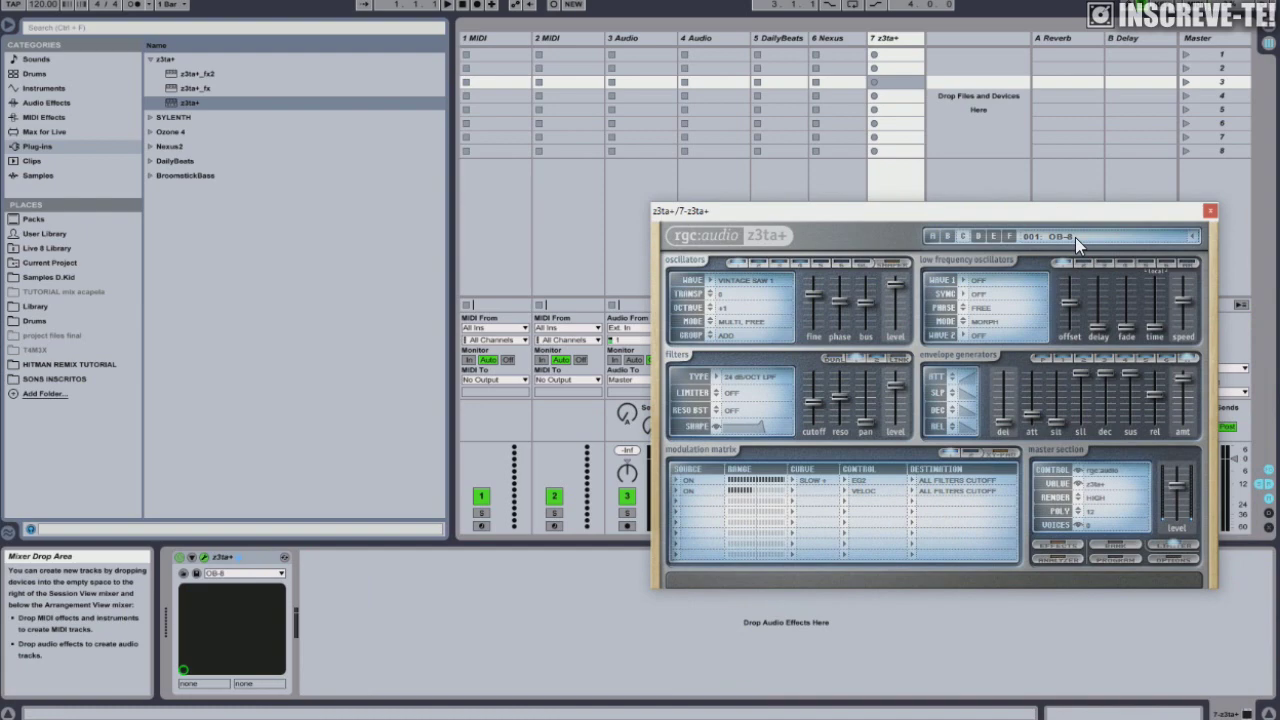
pyautogui.click(1190, 239)
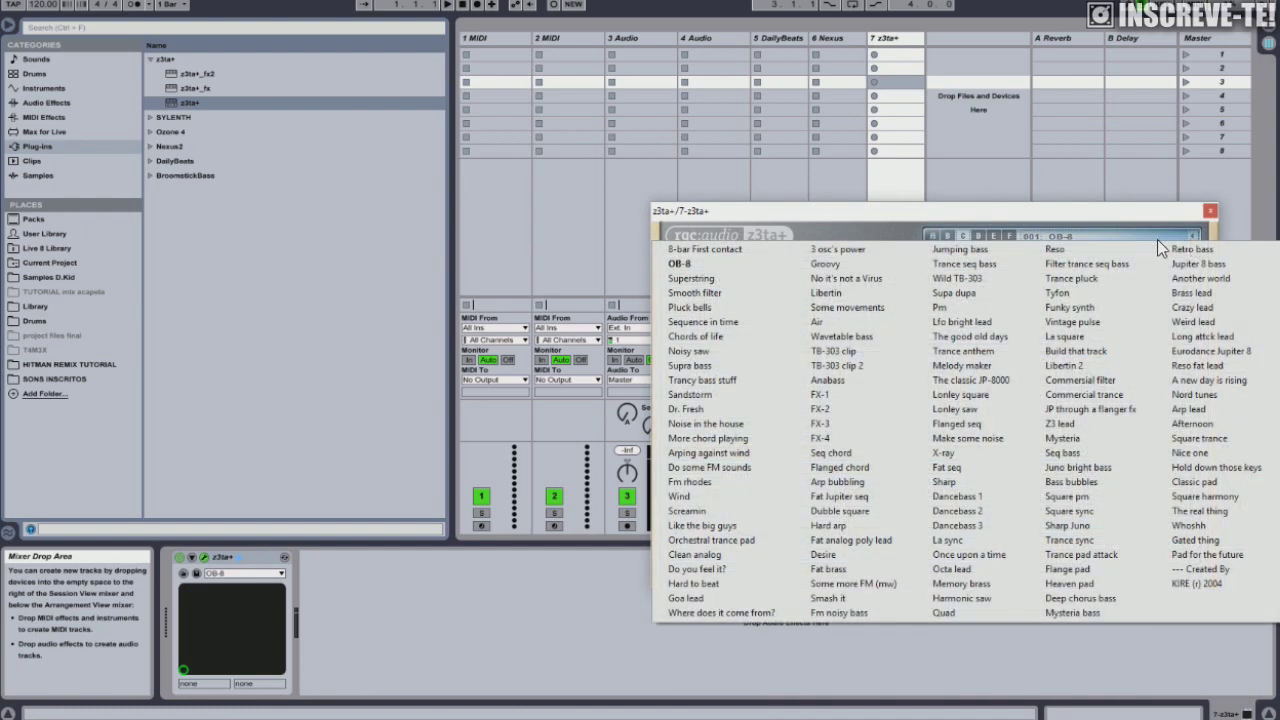
pyautogui.click(1011, 238)
pyautogui.click(1166, 242)
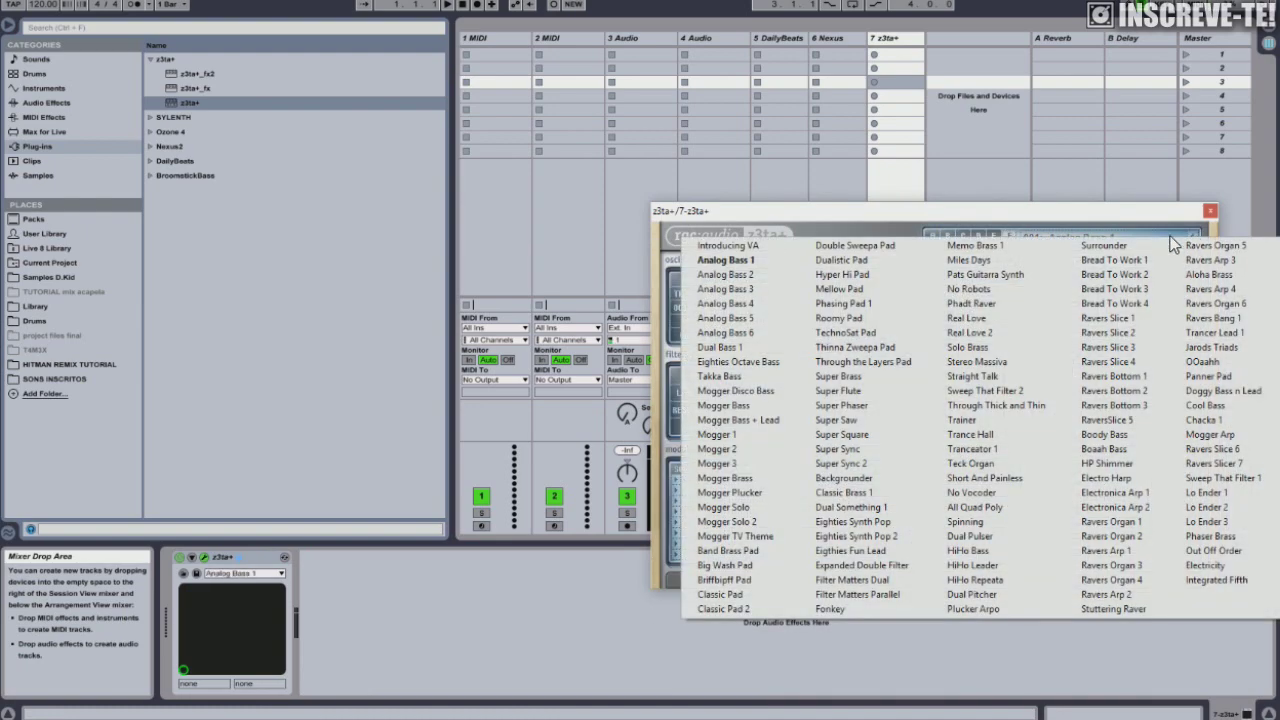
pyautogui.click(940, 237)
pyautogui.click(1193, 237)
pyautogui.click(1063, 211)
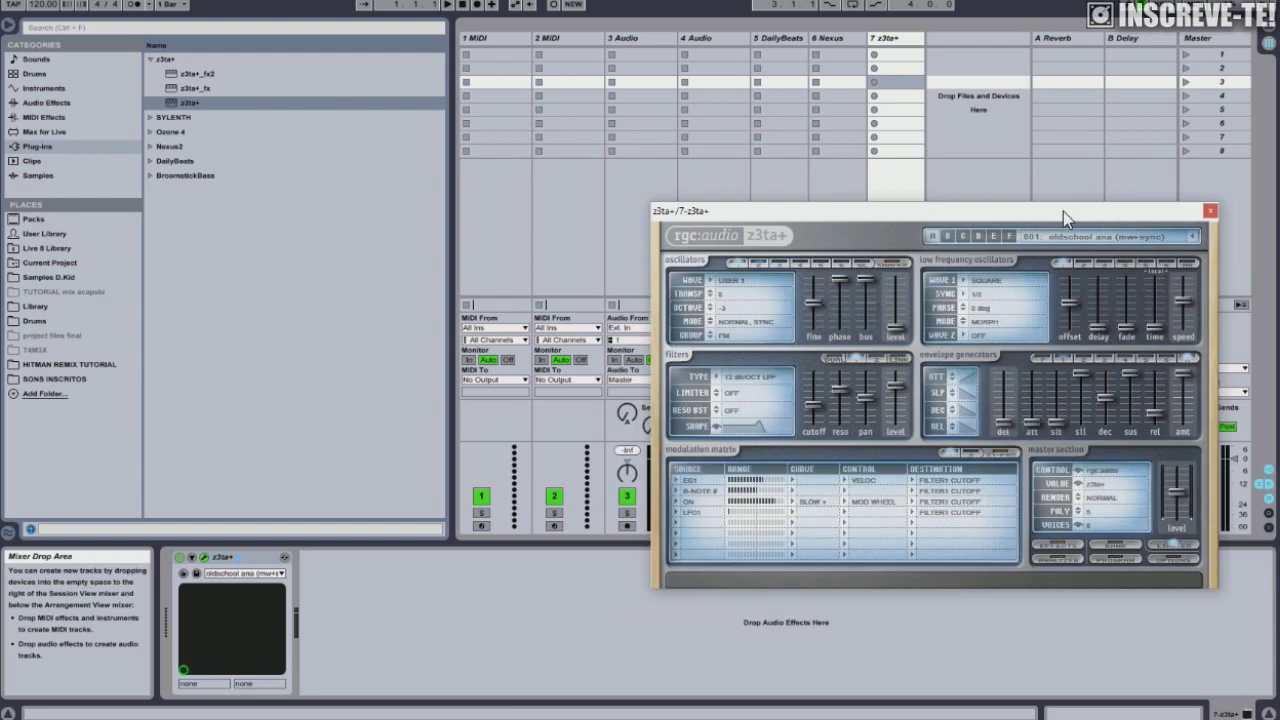
# Step: Point out the z3ta+ preset banks from F back to A and reposition the instrument's window
pyautogui.moveTo(1035, 211); pyautogui.dragTo(896, 165)
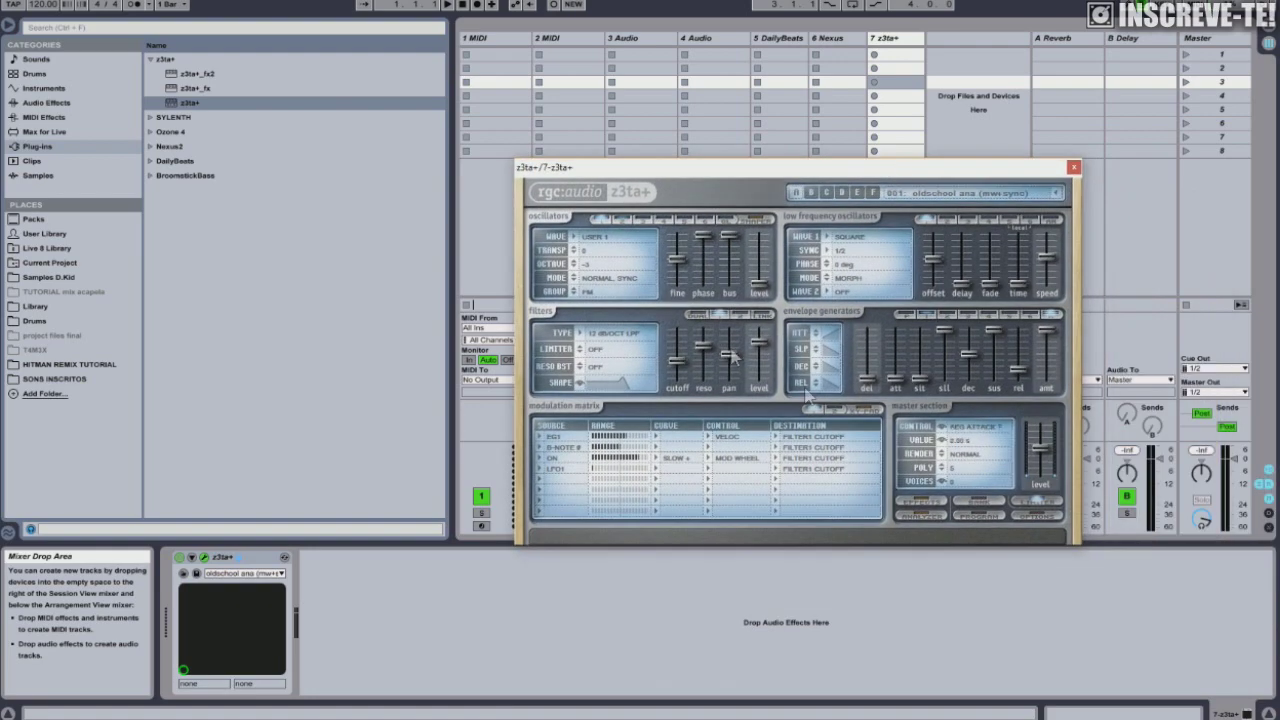
pyautogui.click(872, 192)
pyautogui.click(857, 192)
pyautogui.click(841, 192)
pyautogui.click(826, 192)
pyautogui.click(810, 192)
pyautogui.click(795, 192)
pyautogui.click(793, 192)
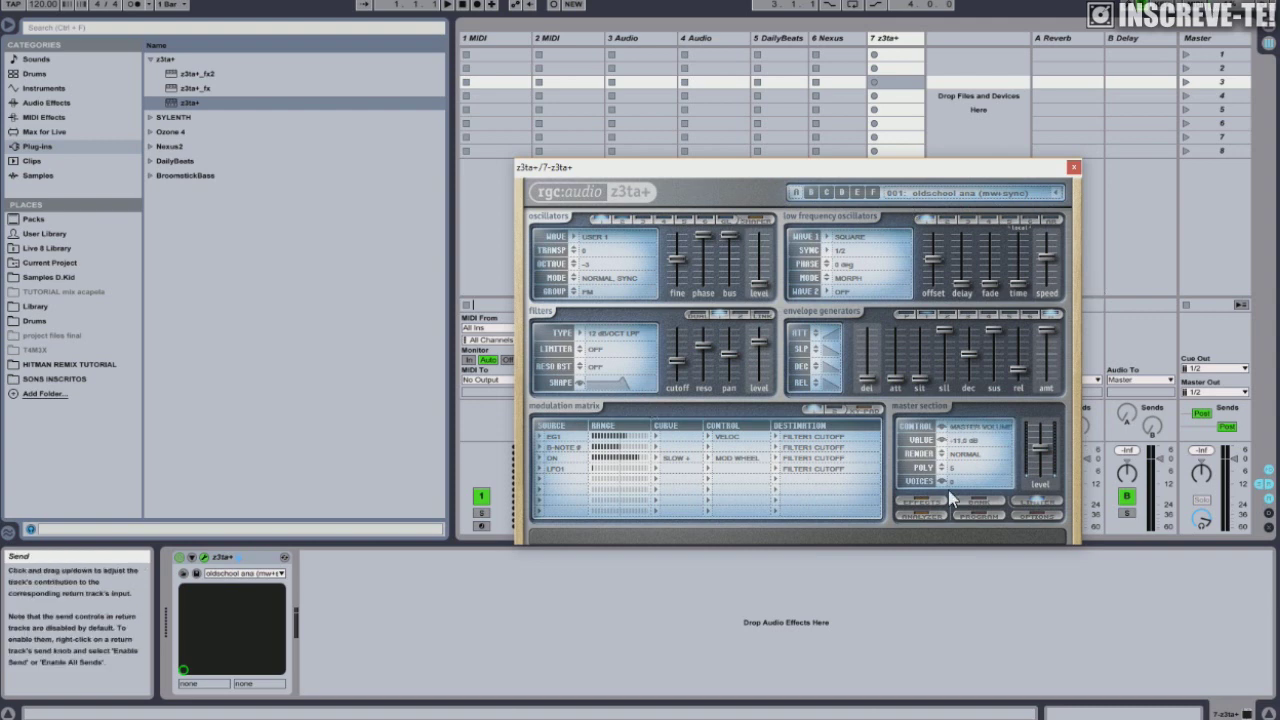
pyautogui.moveTo(846, 171); pyautogui.dragTo(820, 126)
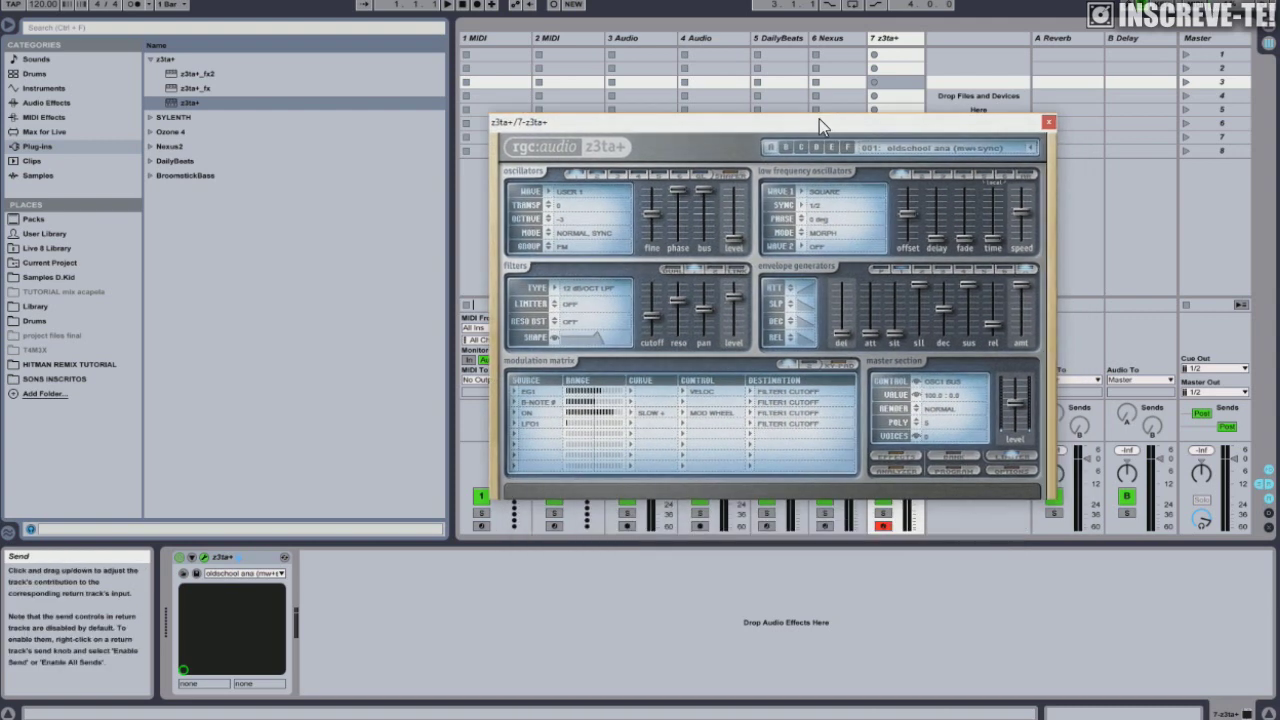
# Step: Hide the z3ta+ plug-in window, show the Max for Live devices in the browser and collapse the Max MIDI Effect folder
pyautogui.hotkey('ctrl', 'alt', 'p')
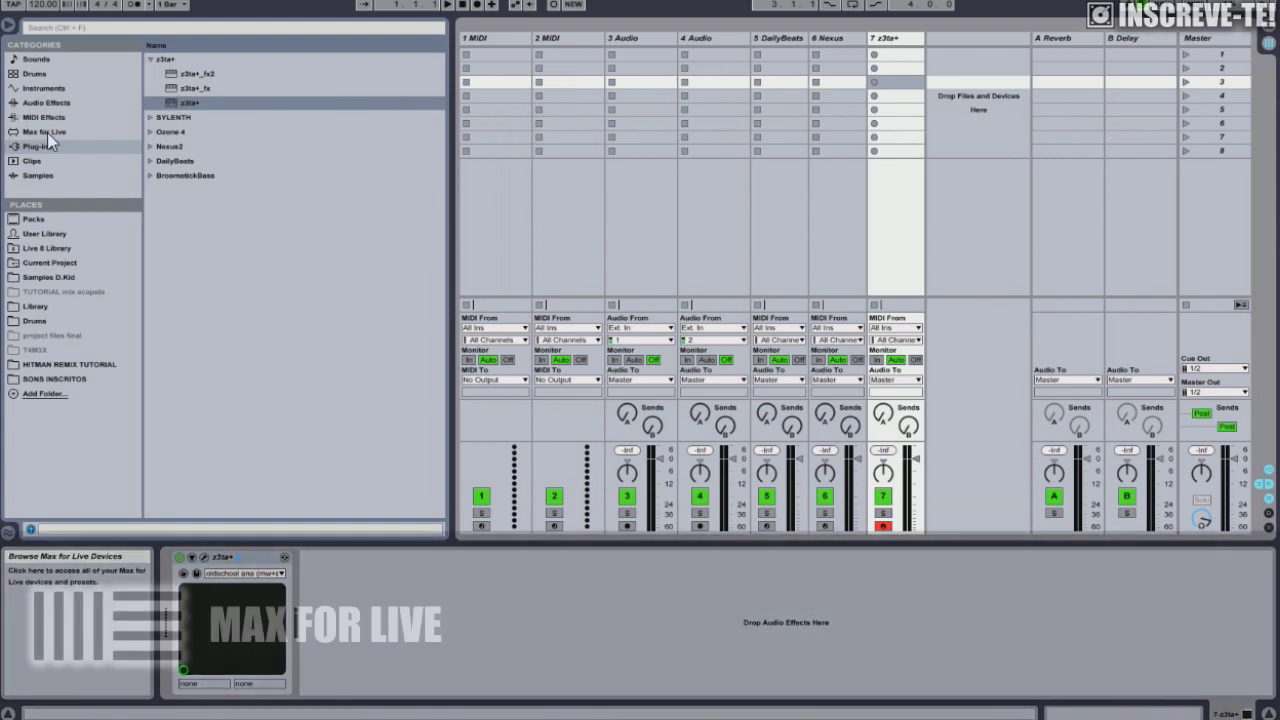
pyautogui.click(48, 132)
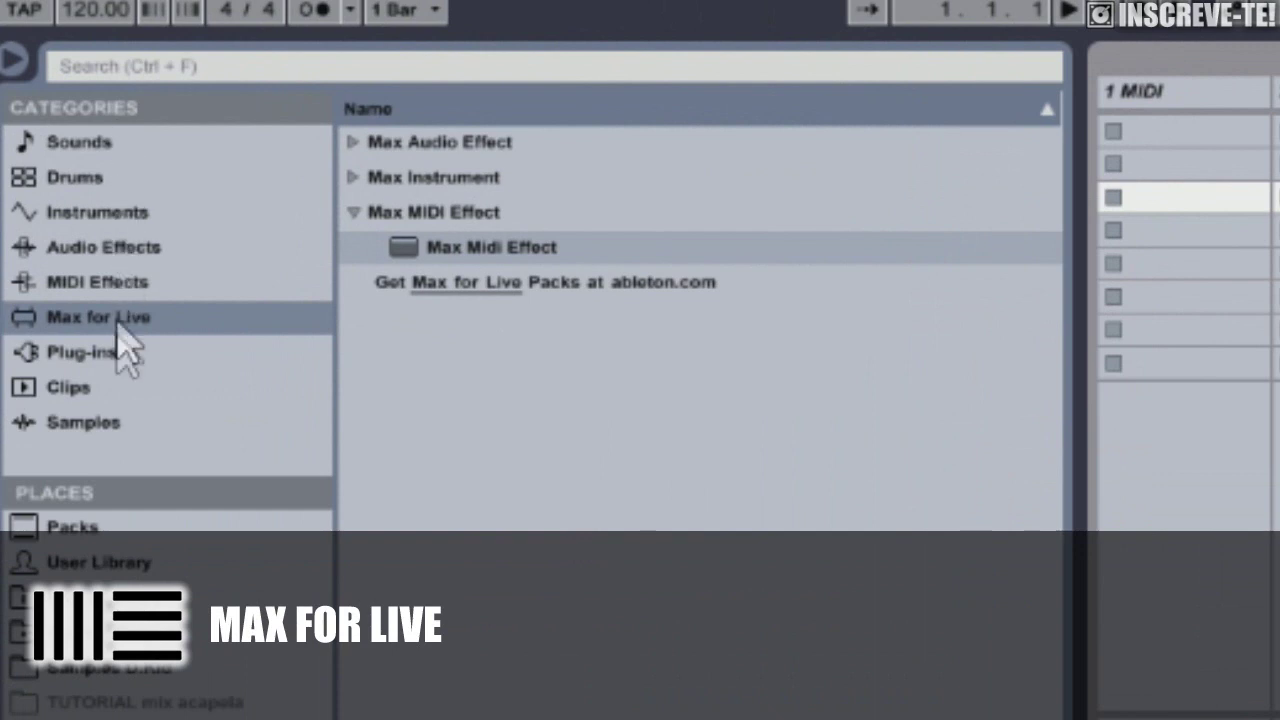
pyautogui.click(93, 289)
pyautogui.click(130, 328)
pyautogui.click(135, 346)
pyautogui.click(165, 326)
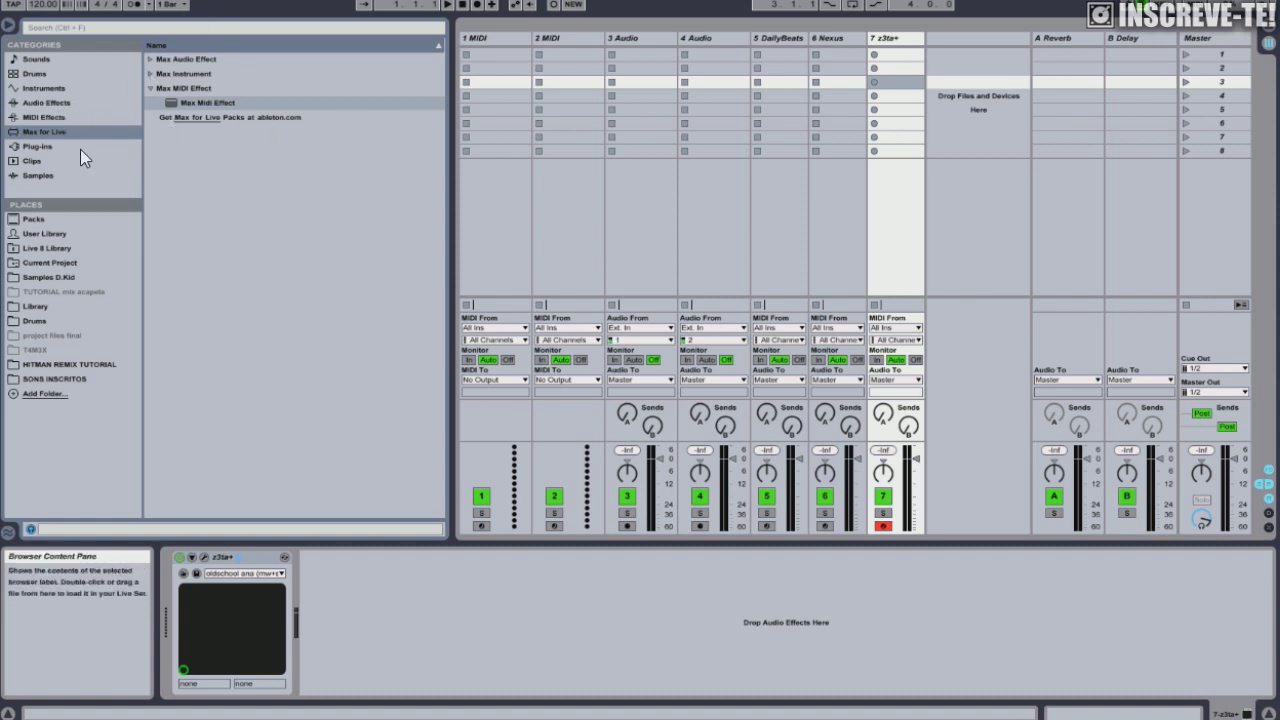
pyautogui.click(150, 89)
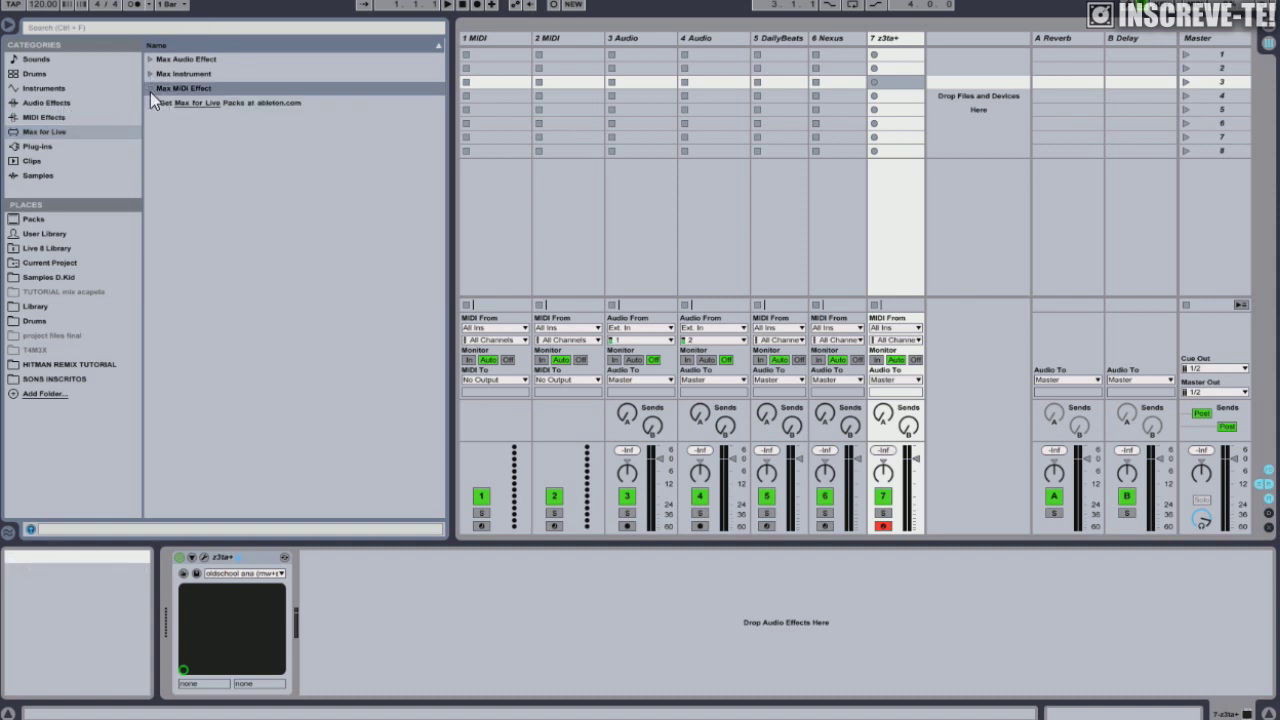
# Step: Point out the three Max for Live device types and compare them with the Instruments, Audio Effects and MIDI Effects categories
pyautogui.click(191, 59)
pyautogui.click(191, 71)
pyautogui.click(191, 86)
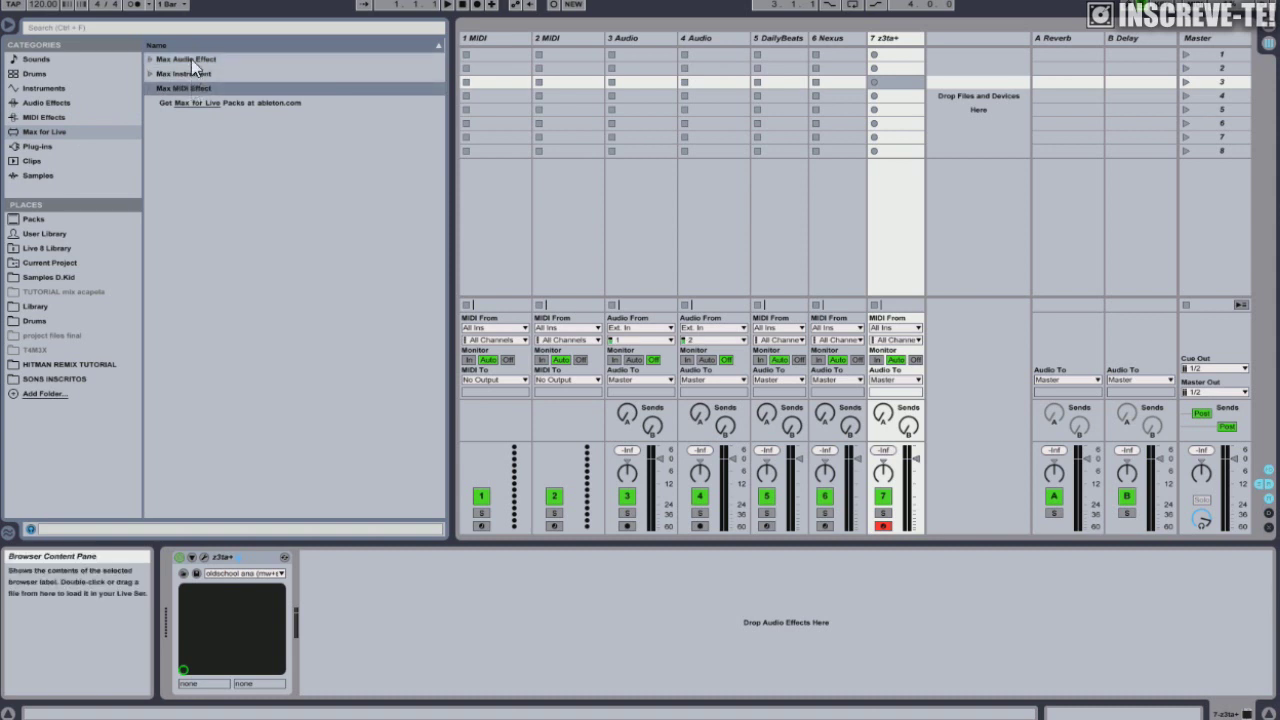
pyautogui.click(191, 59)
pyautogui.click(197, 76)
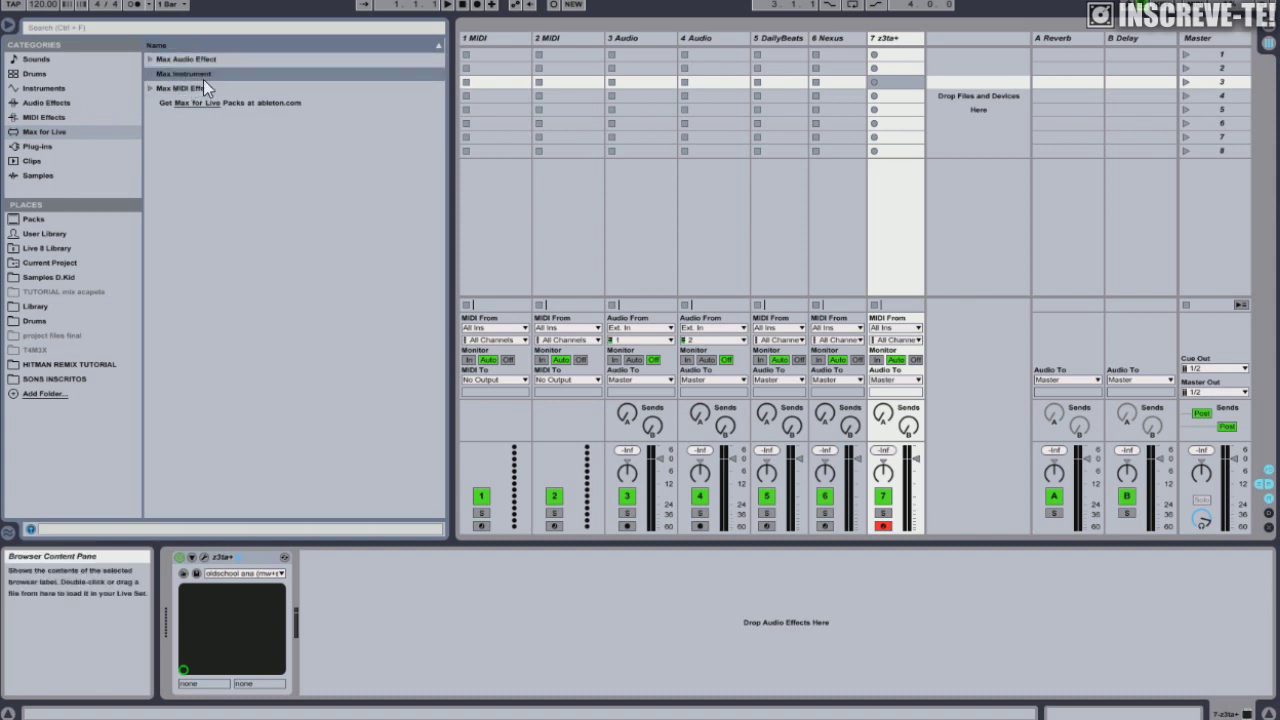
pyautogui.click(205, 89)
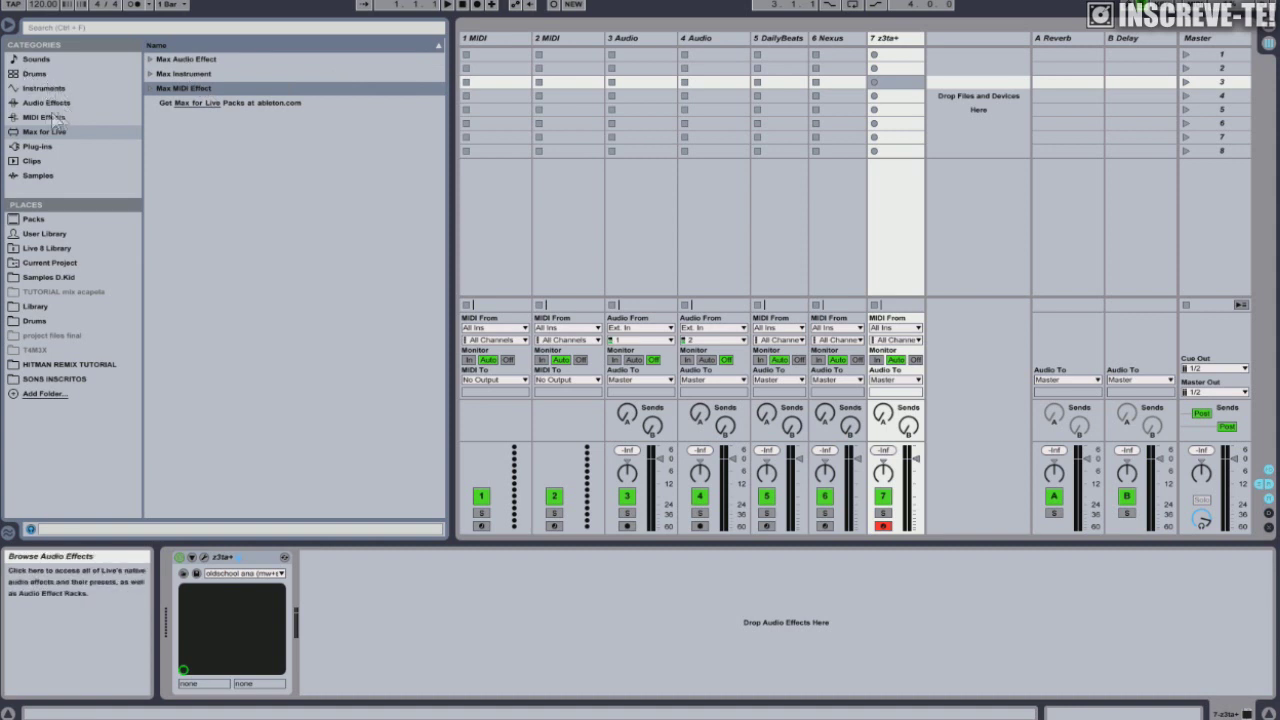
pyautogui.click(42, 88)
pyautogui.click(41, 104)
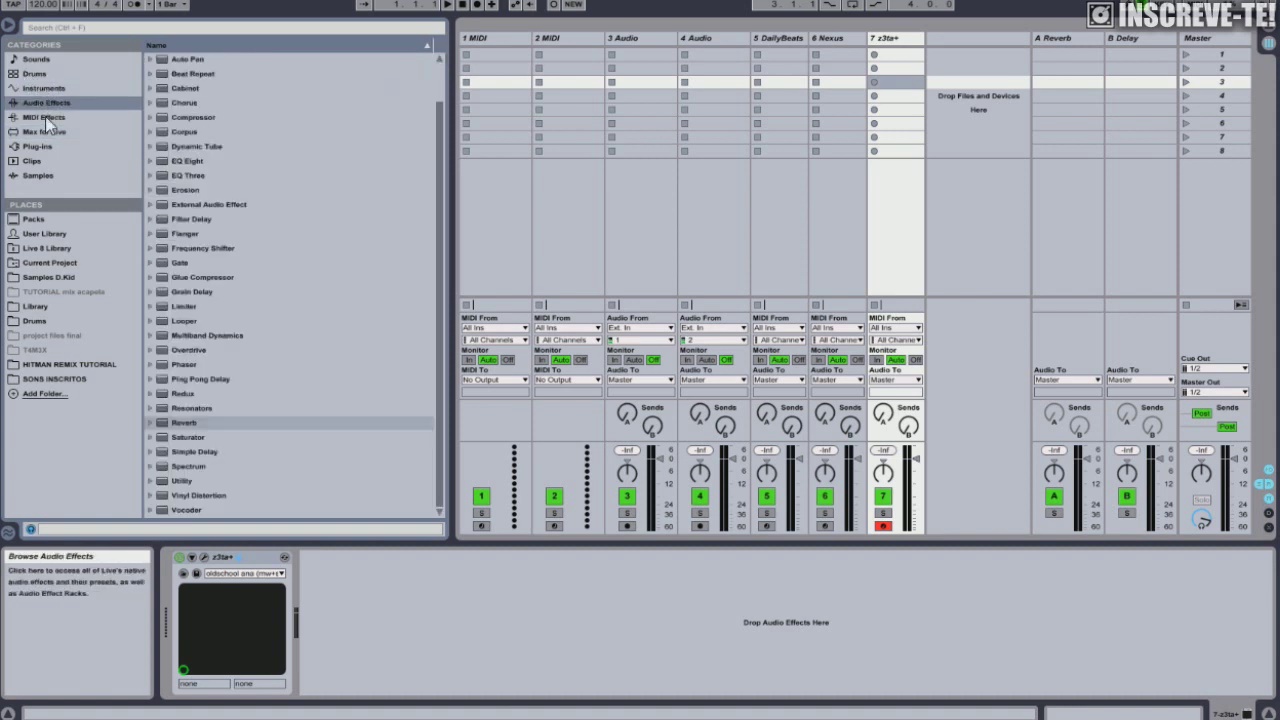
pyautogui.click(45, 117)
pyautogui.click(46, 130)
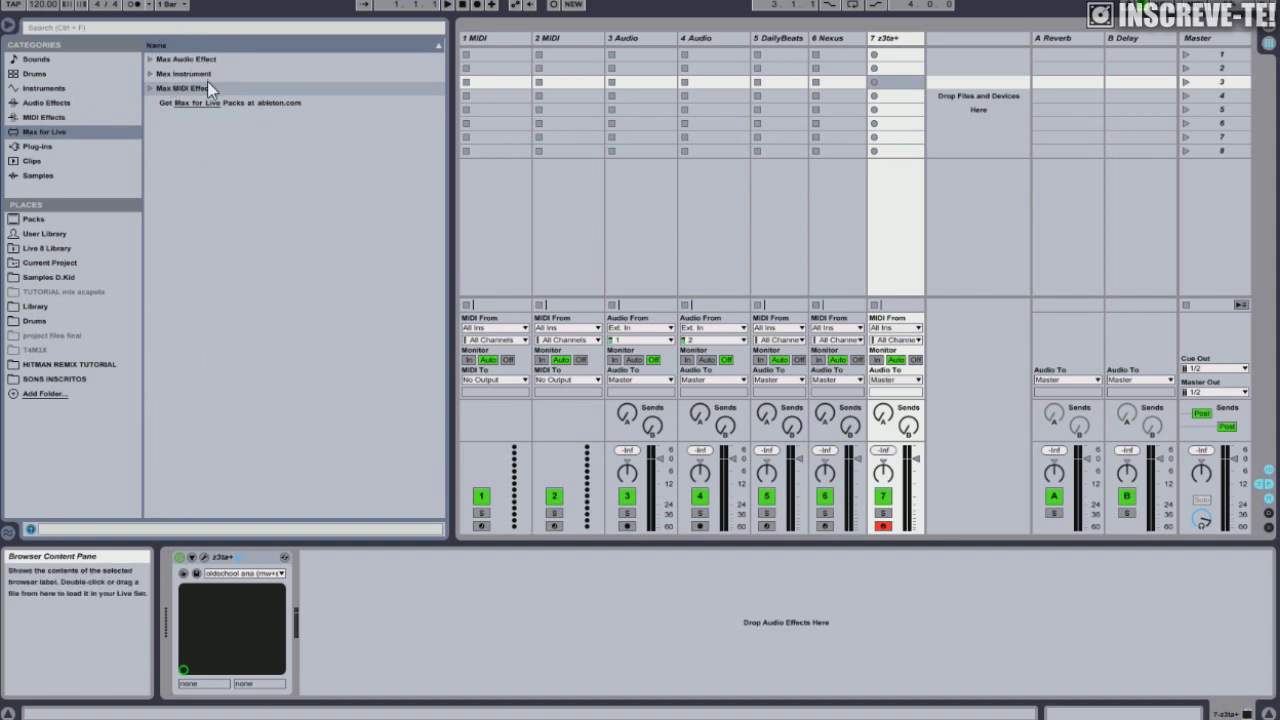
# Step: Load the Max Instrument device from its Max for Live folder onto a new MIDI track
pyautogui.click(180, 74)
pyautogui.click(150, 73)
pyautogui.moveTo(187, 88); pyautogui.dragTo(987, 90)
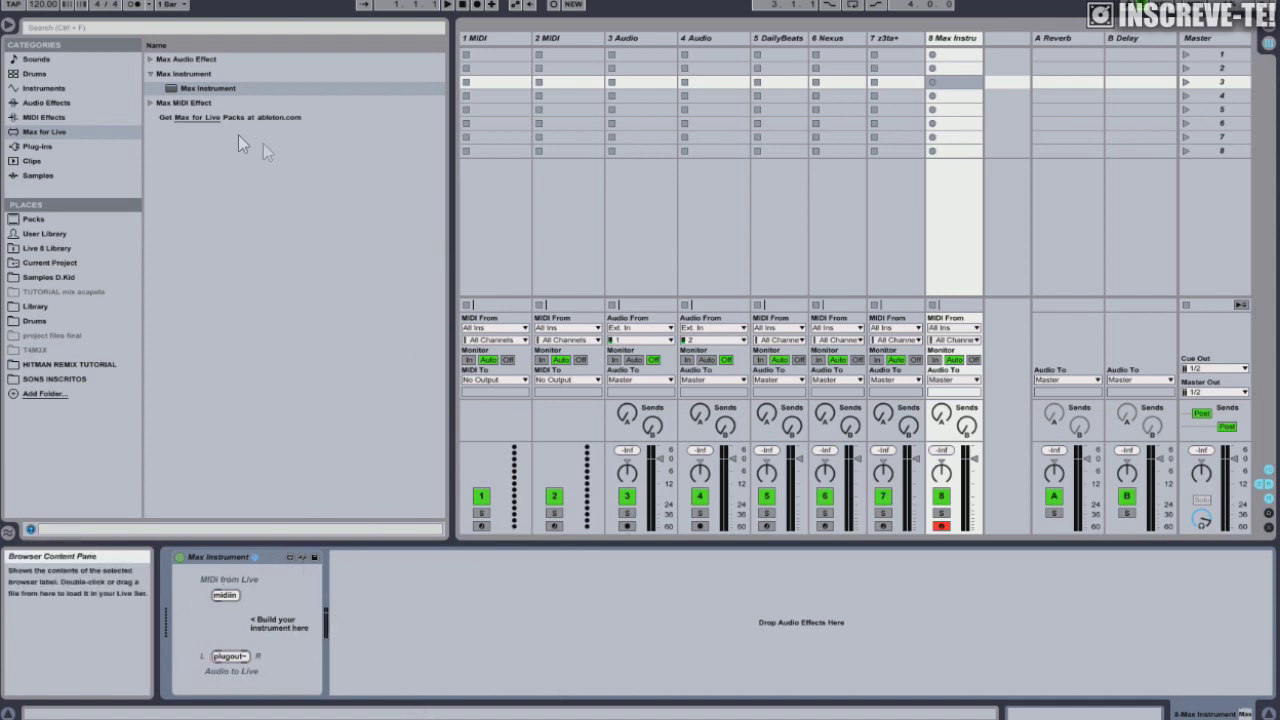
# Step: Add the Max Audio Effect device after iZotope Ozone 4 on the DailyBeats track
pyautogui.click(150, 60)
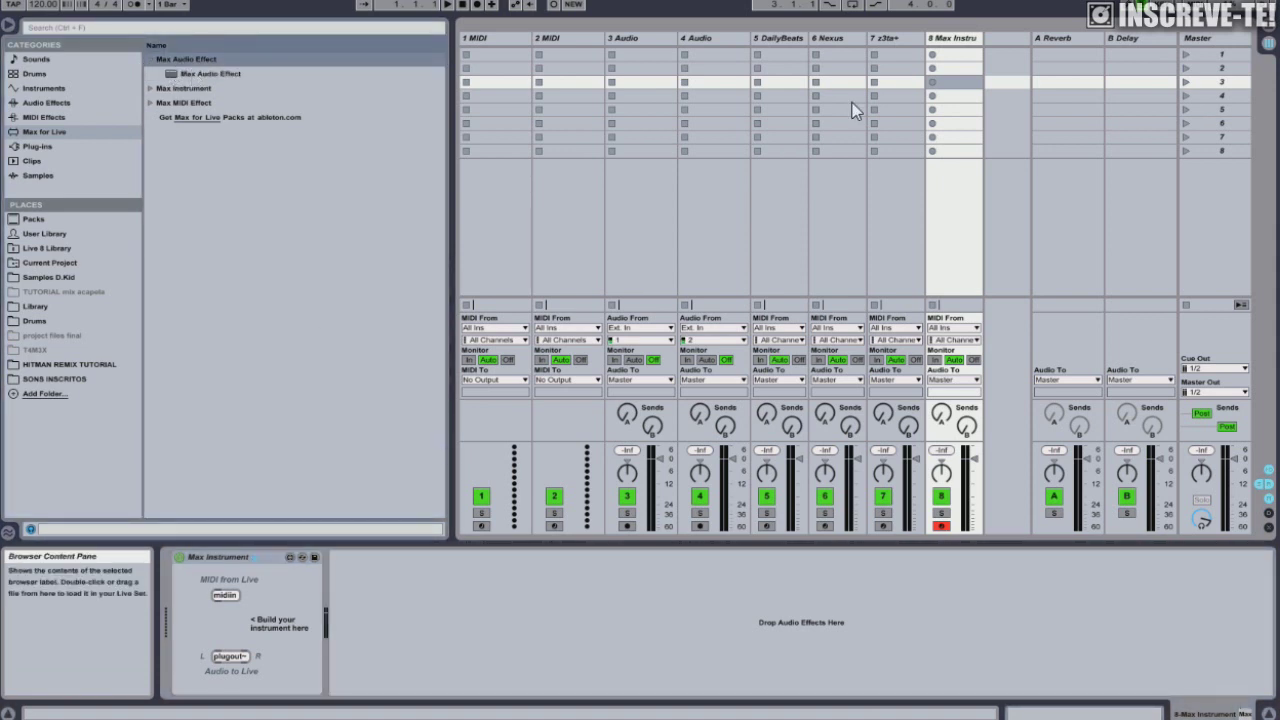
pyautogui.click(790, 39)
pyautogui.moveTo(203, 75); pyautogui.dragTo(523, 550)
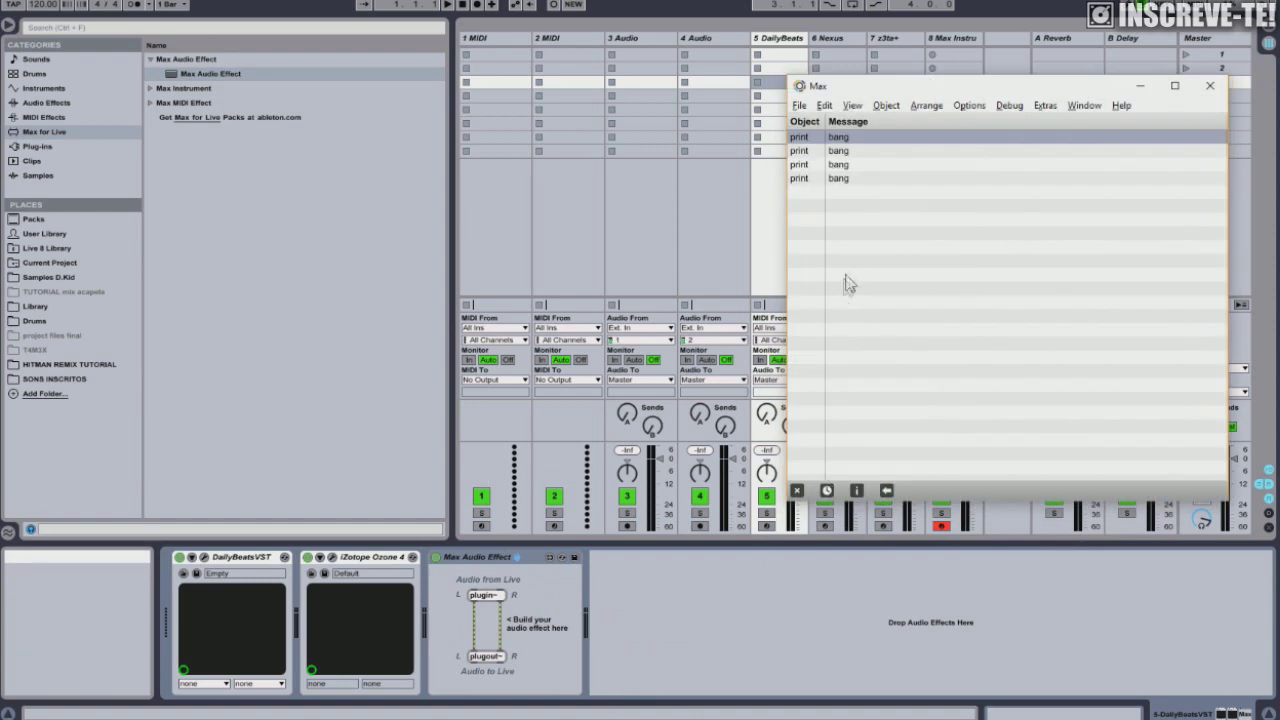
# Step: Create a new patcher in Max and arrange its window side by side with the Max message window
pyautogui.click(800, 106)
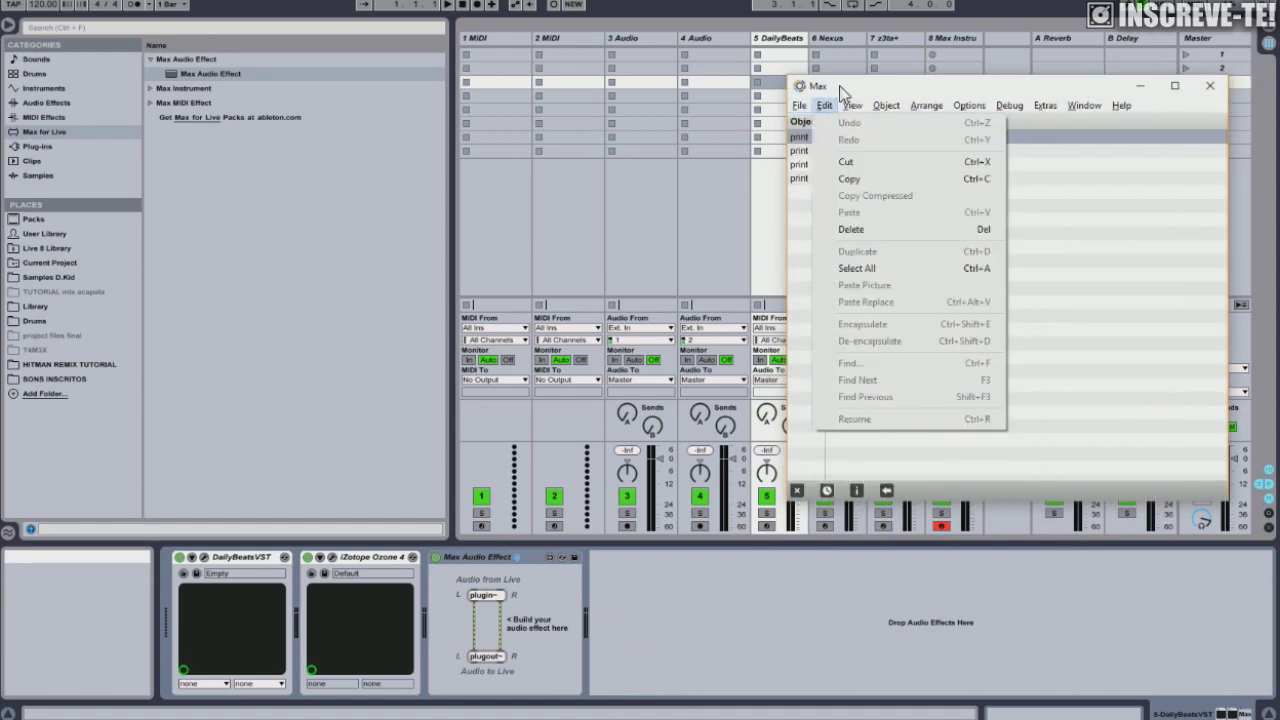
pyautogui.click(840, 84)
pyautogui.moveTo(833, 83); pyautogui.dragTo(767, 165)
pyautogui.click(708, 180)
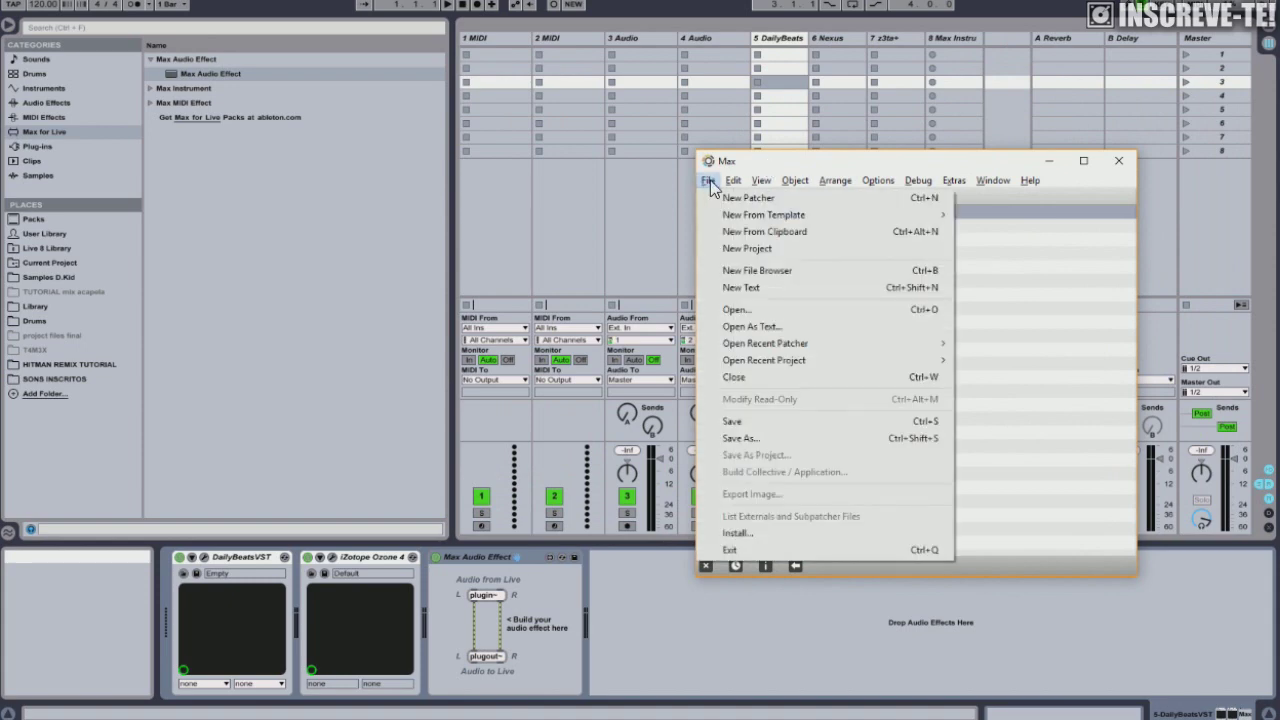
pyautogui.click(745, 198)
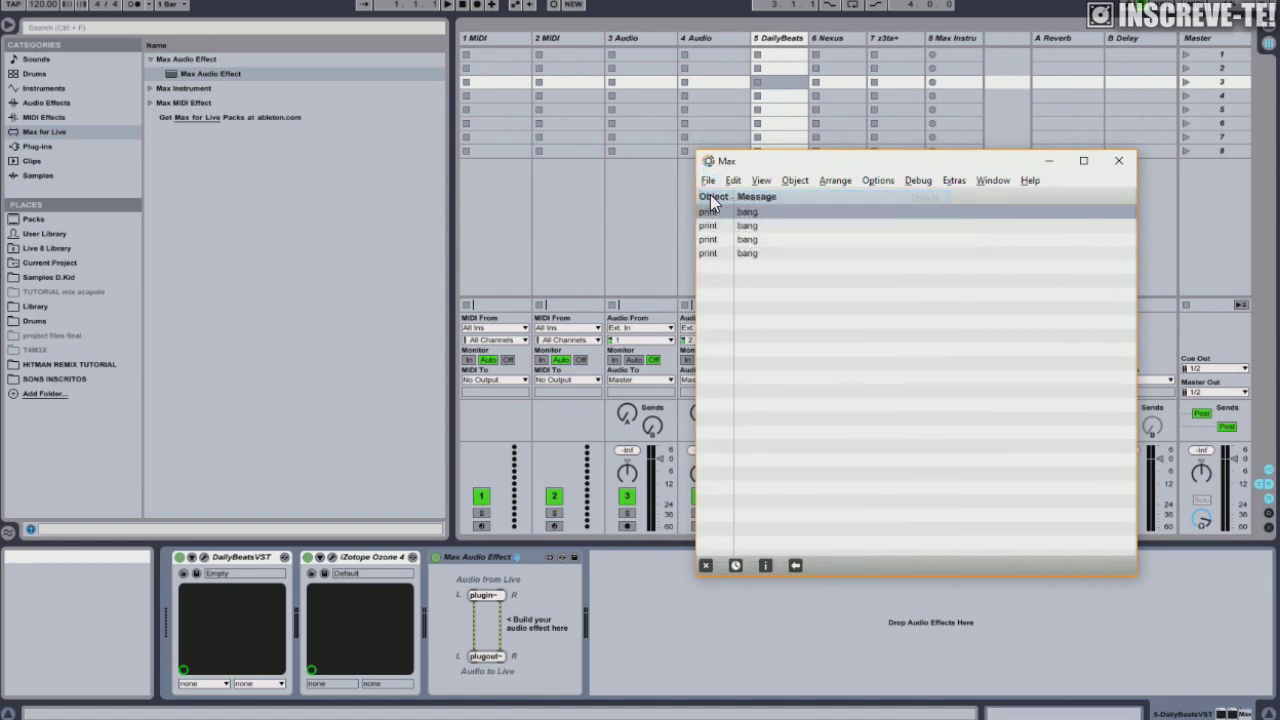
pyautogui.moveTo(933, 157); pyautogui.dragTo(1061, 179)
pyautogui.moveTo(662, 0); pyautogui.dragTo(654, 115)
pyautogui.moveTo(929, 182); pyautogui.dragTo(924, 116)
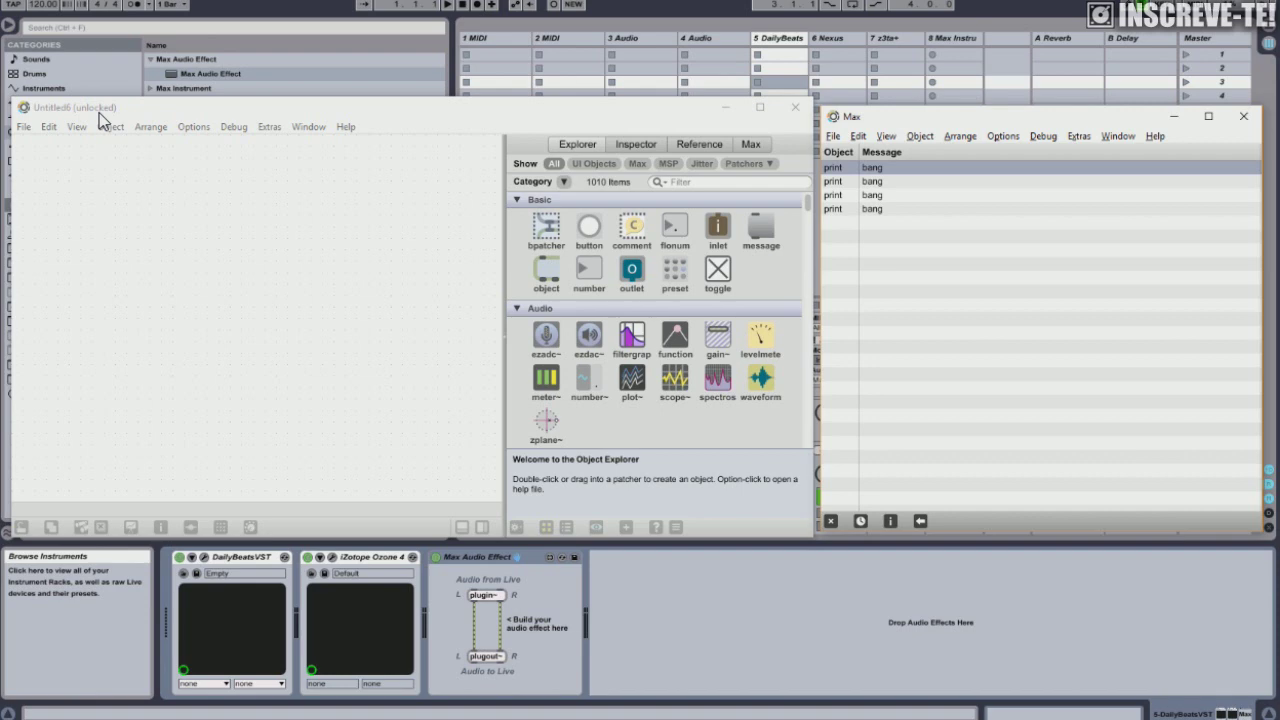
pyautogui.click(170, 108)
pyautogui.moveTo(170, 110)
pyautogui.mouseDown()
pyautogui.moveTo(192, 108)
pyautogui.moveTo(178, 108)
pyautogui.mouseUp()
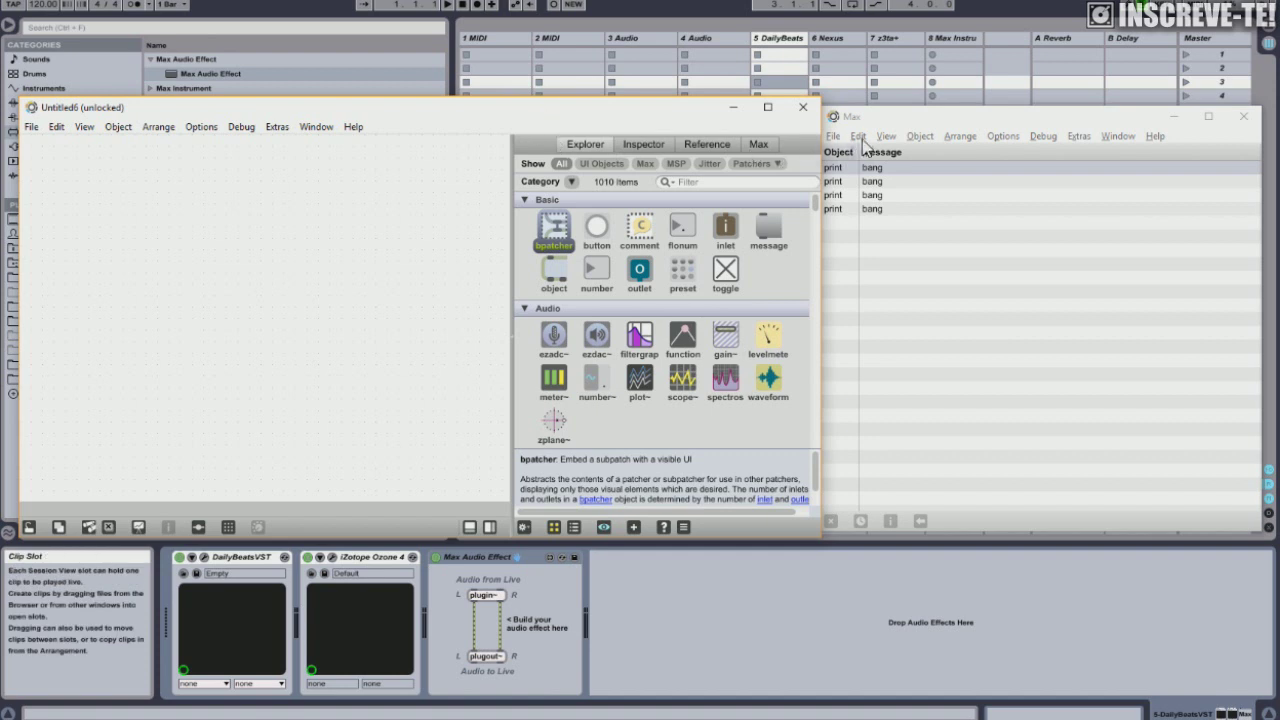
# Step: Place a bpatcher object and an ezadc~ object in the patcher and reposition the bpatcher beside the ezadc~
pyautogui.moveTo(554, 232); pyautogui.dragTo(212, 226)
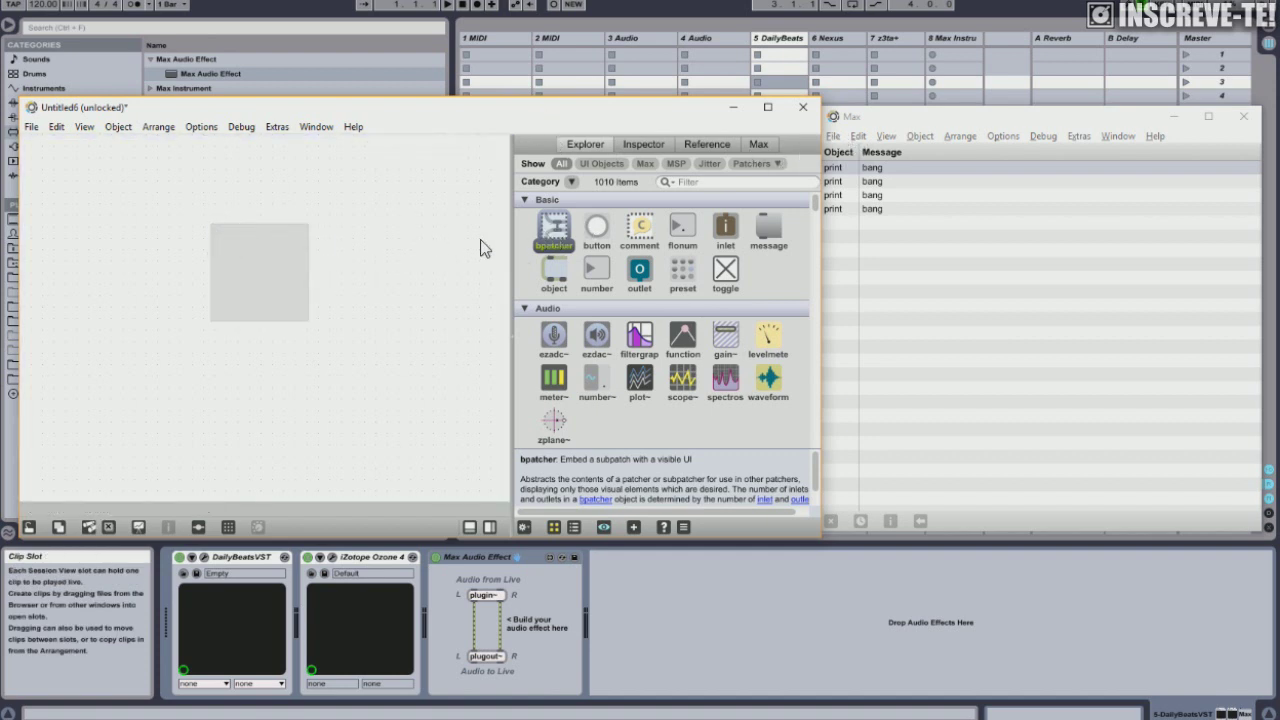
pyautogui.moveTo(550, 342); pyautogui.dragTo(140, 222)
pyautogui.moveTo(237, 286); pyautogui.dragTo(218, 266)
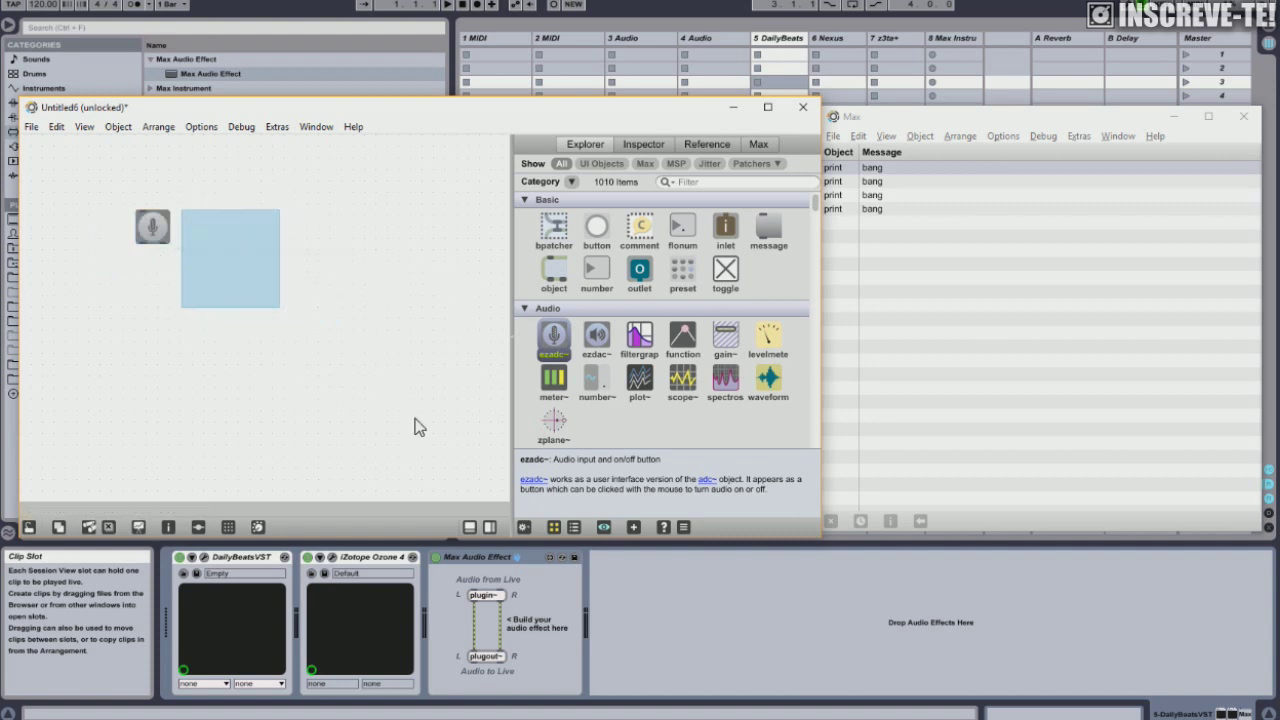
# Step: Close the untitled patcher without saving its changes and close the Max window
pyautogui.click(806, 108)
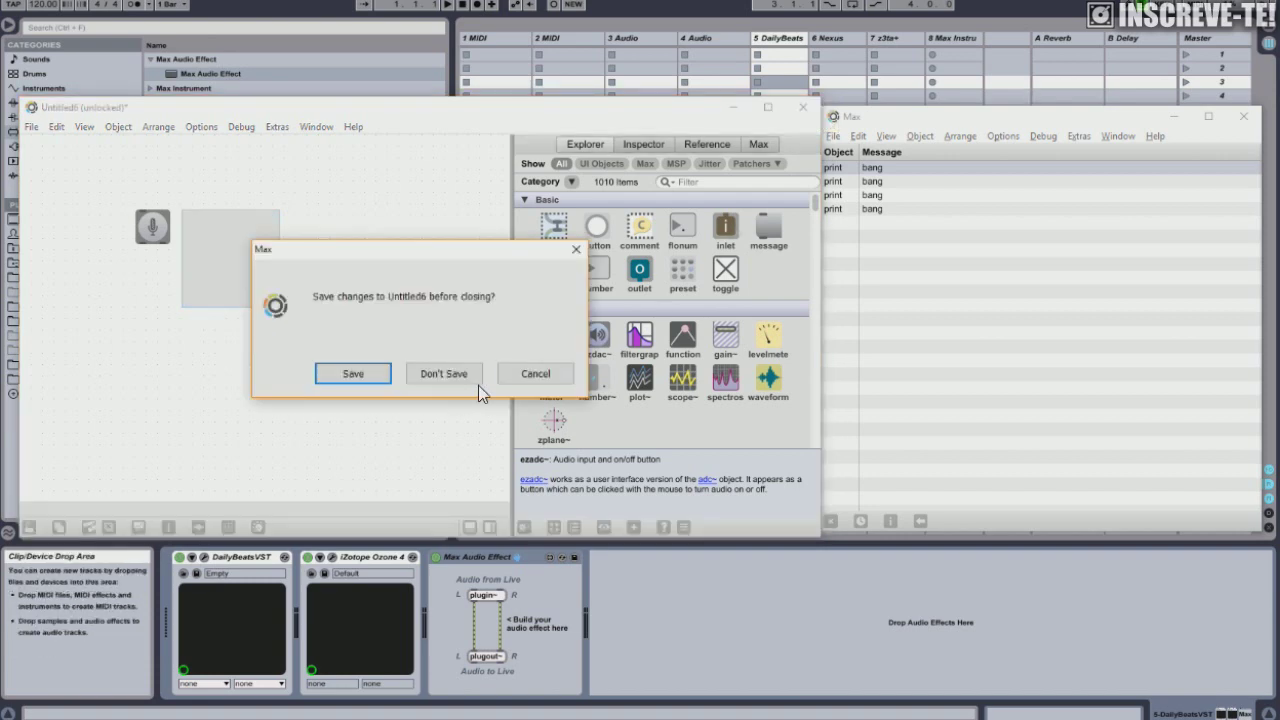
pyautogui.click(458, 376)
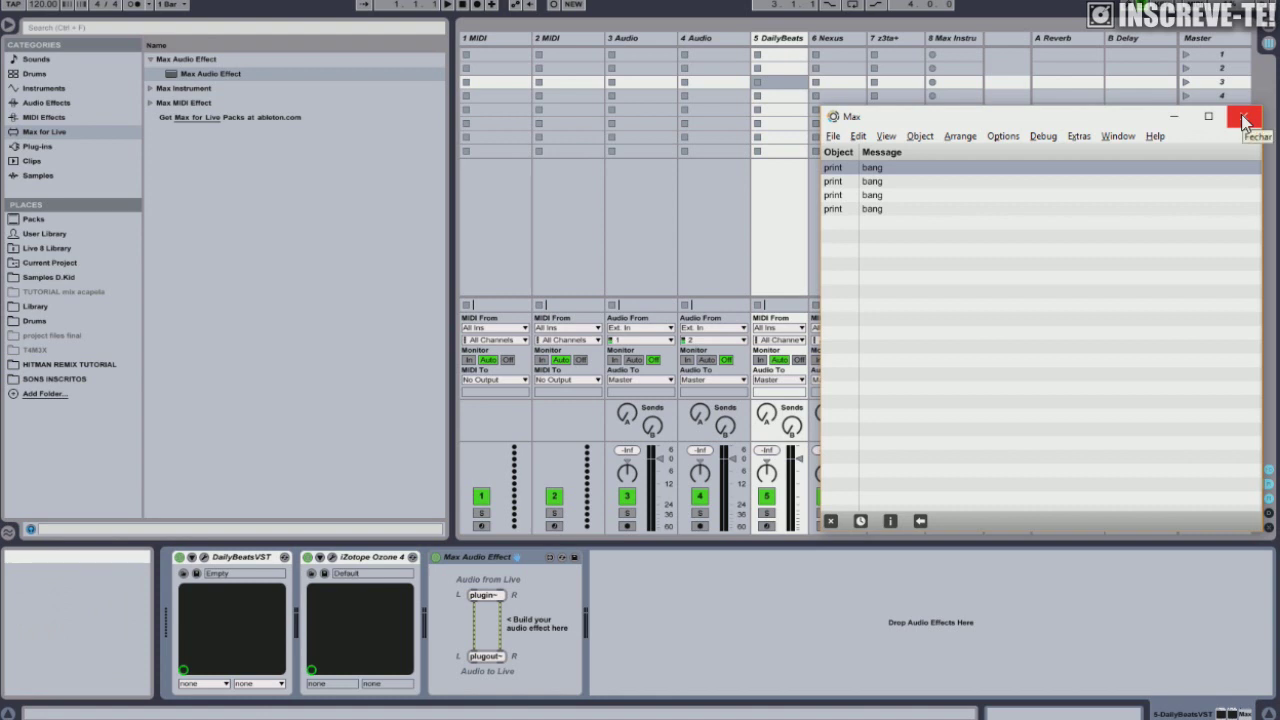
pyautogui.click(1244, 120)
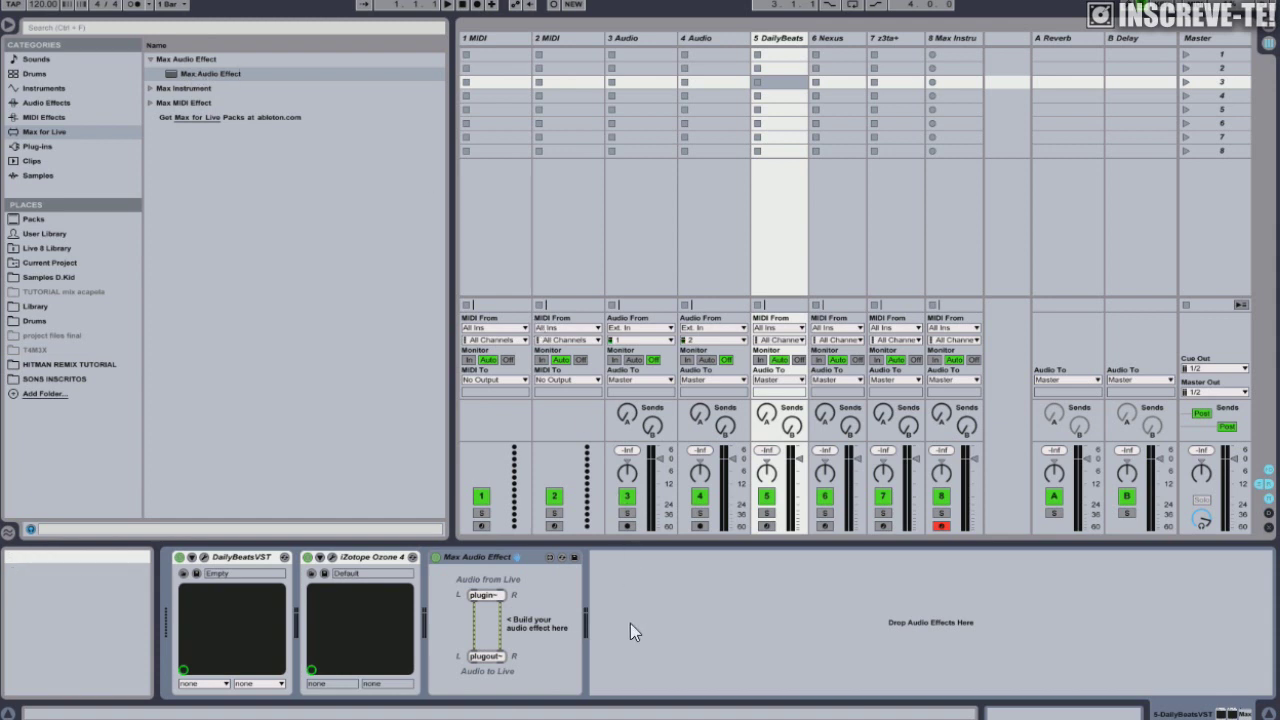
# Step: Look through the Max MIDI Effect, Max Instrument and Max Audio Effect folders and compare them with the Plug-ins category
pyautogui.click(148, 92)
pyautogui.click(144, 102)
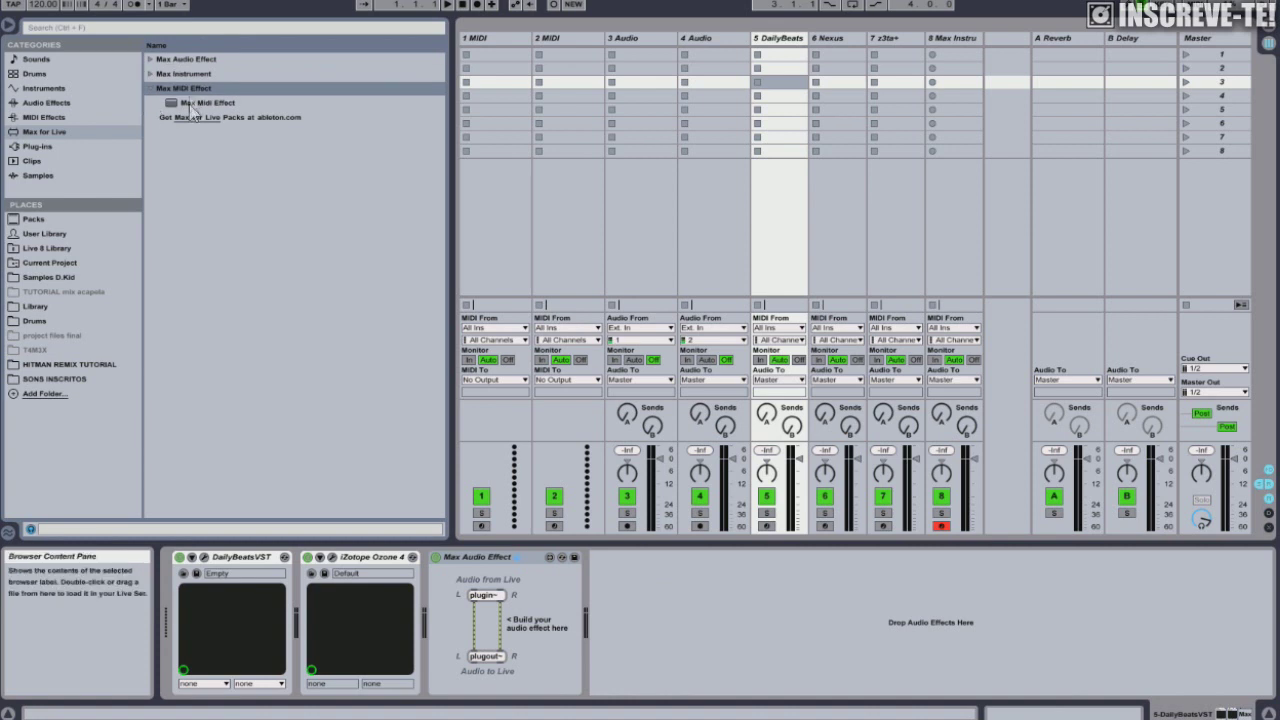
pyautogui.click(149, 72)
pyautogui.click(148, 59)
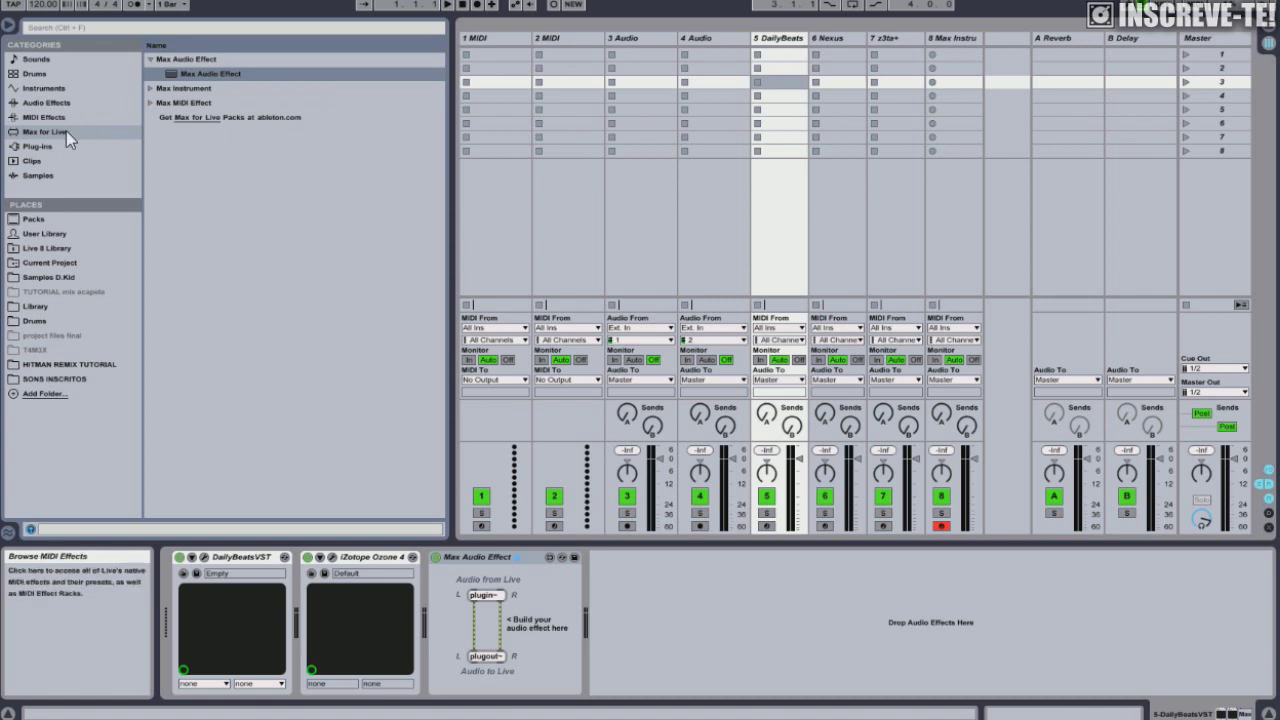
pyautogui.click(40, 145)
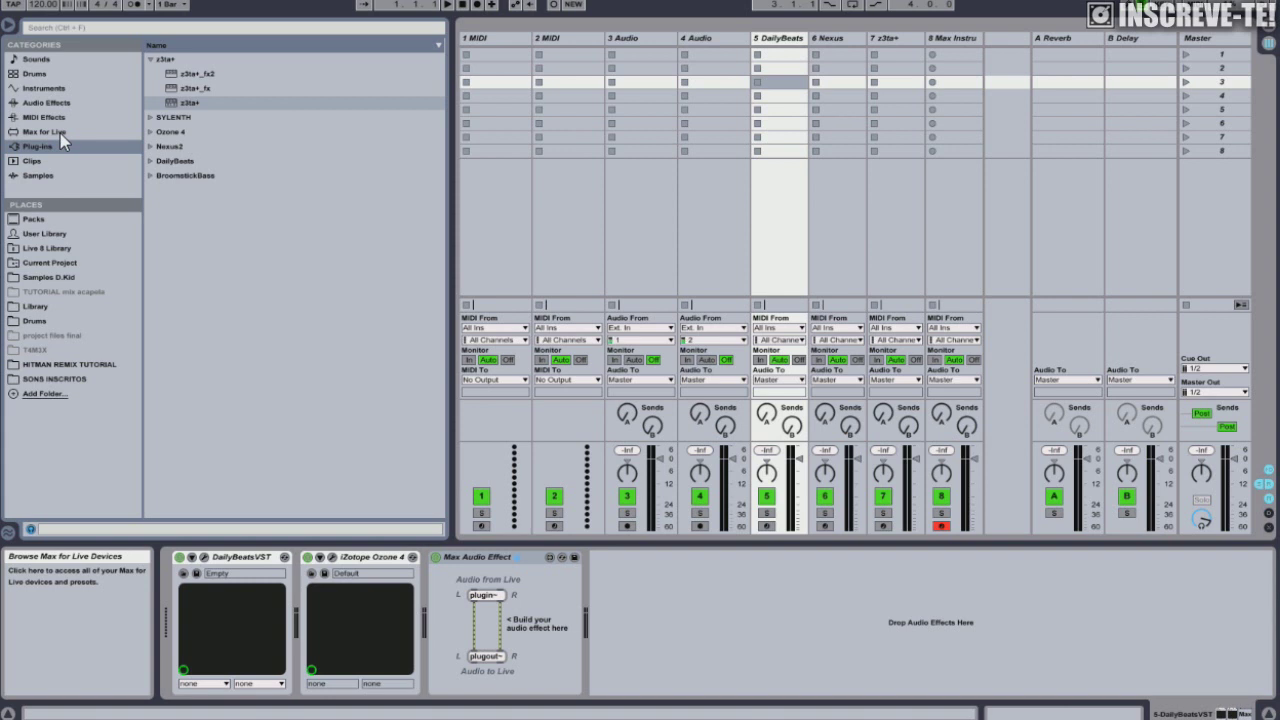
pyautogui.click(60, 133)
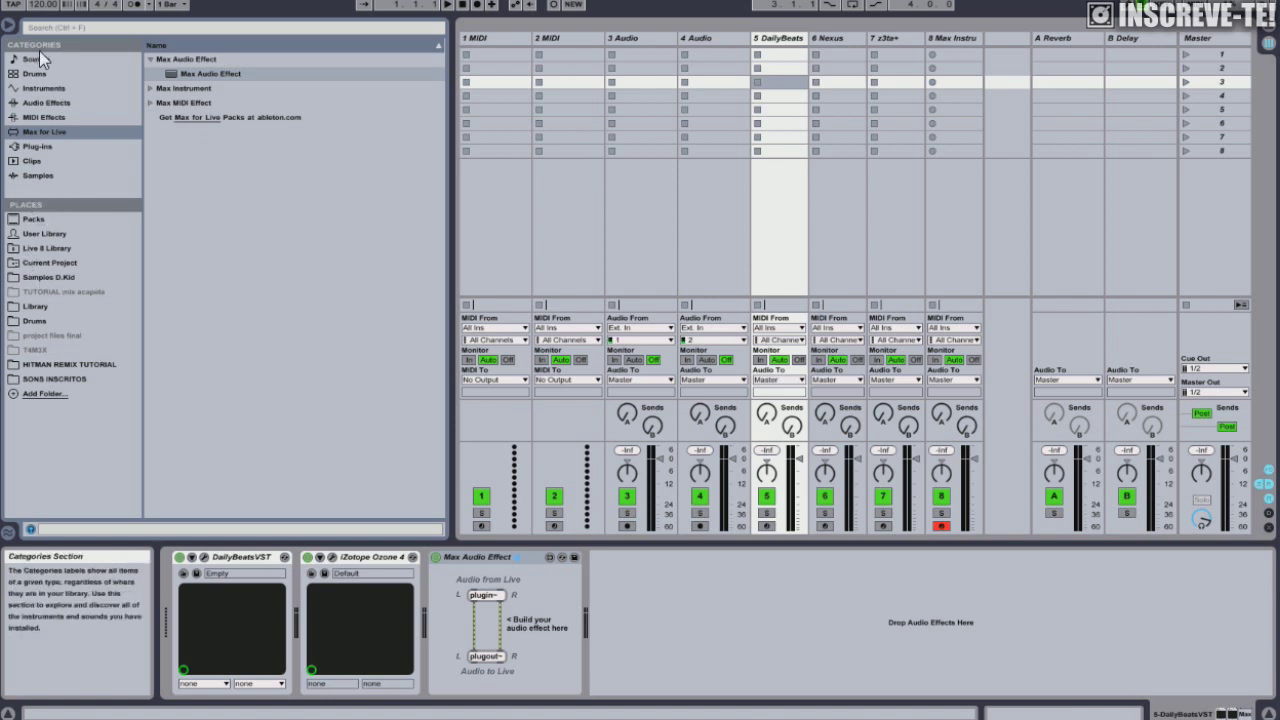
# Step: Look through the locations offered for adding a folder to the browser's Places and cancel without adding one
pyautogui.click(40, 398)
pyautogui.click(567, 322)
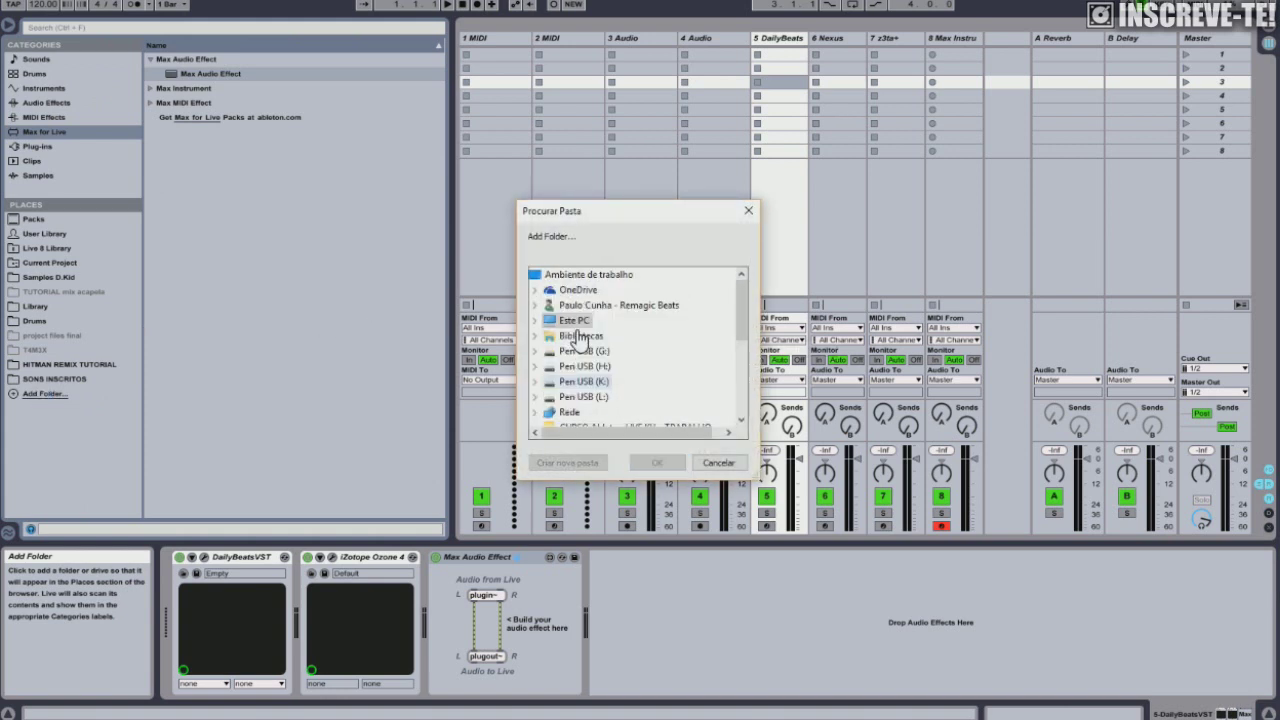
pyautogui.click(717, 463)
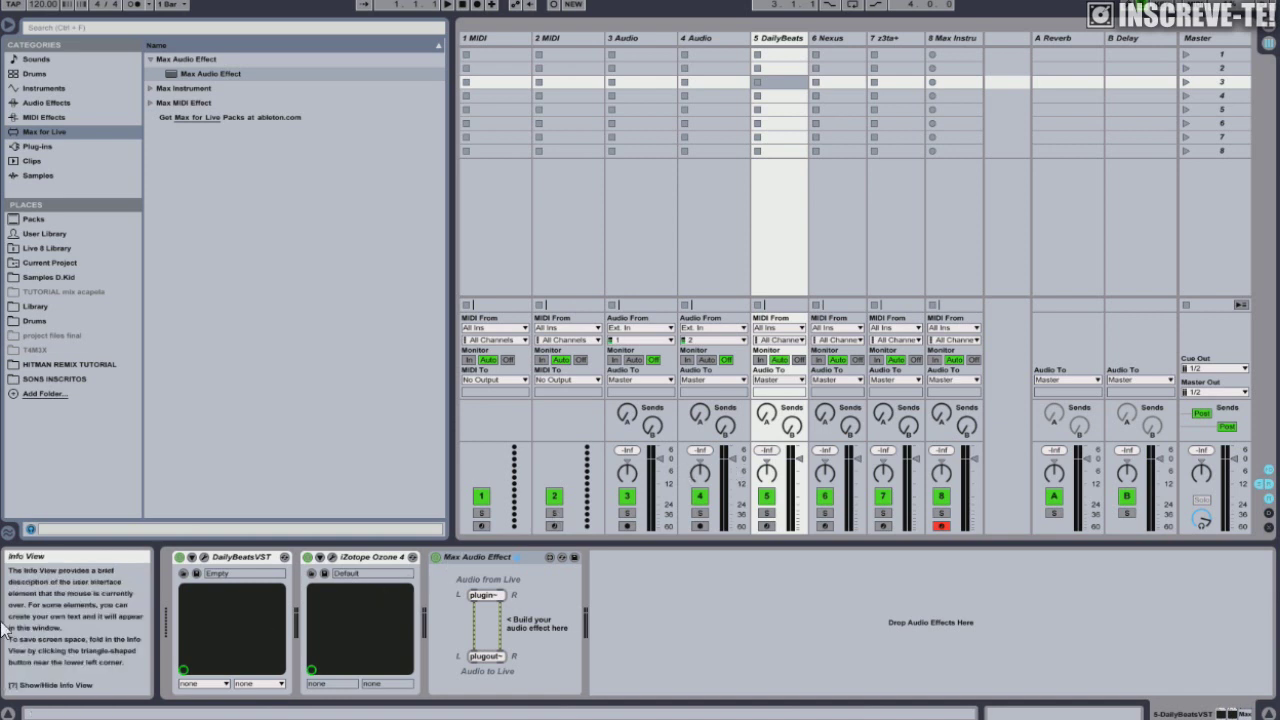
pyautogui.click(45, 394)
pyautogui.scroll(-5, 640, 345)
pyautogui.scroll(5, 645, 333)
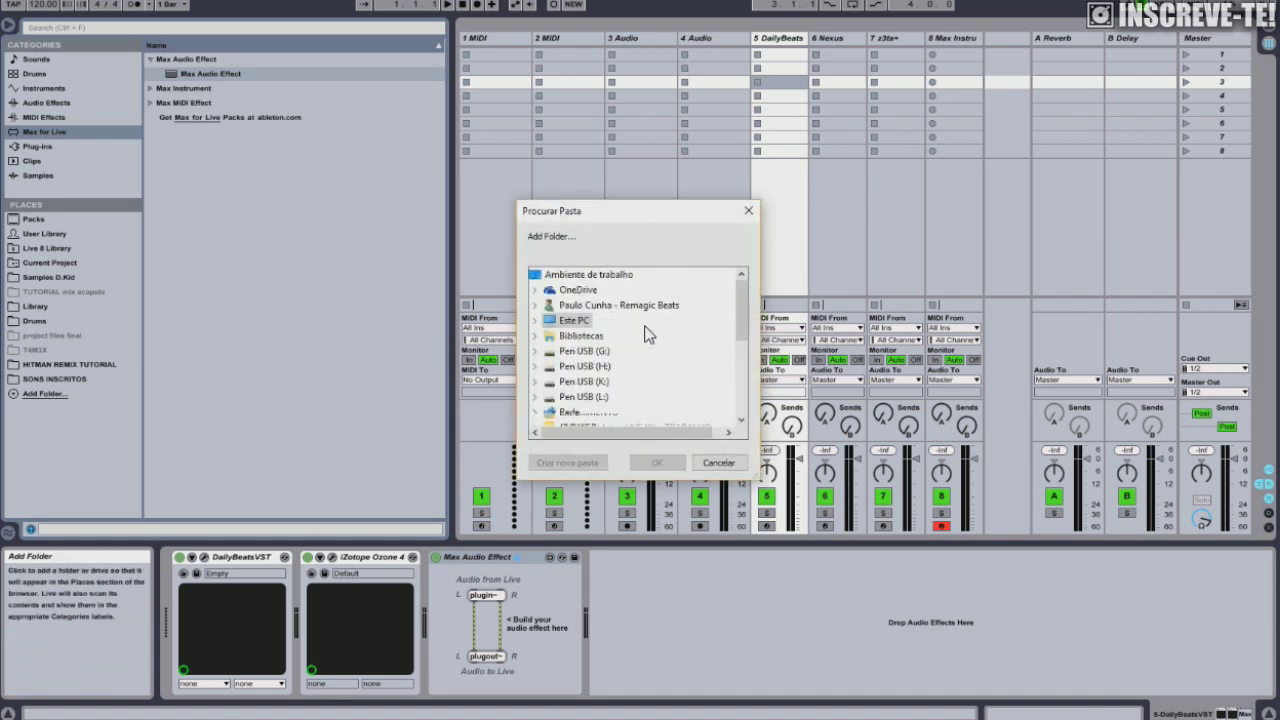
pyautogui.click(722, 462)
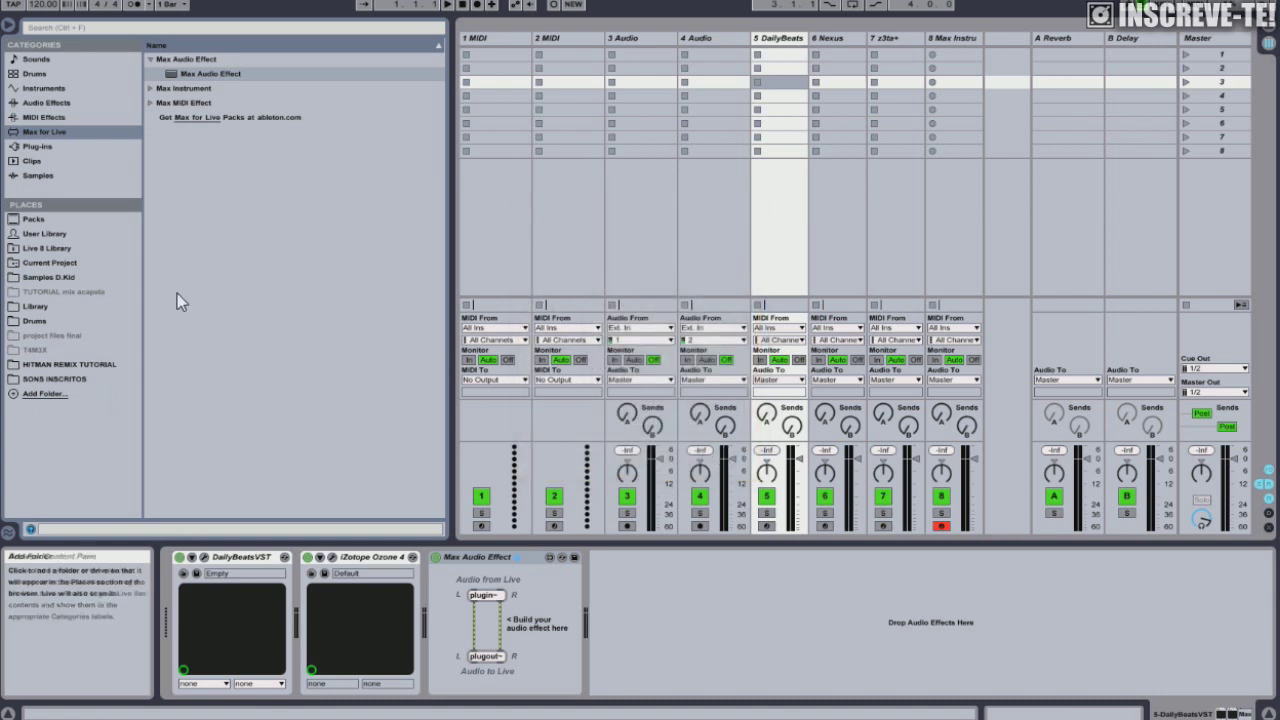
# Step: Select the Presets folder in the Library place and check the content locations in the Library preferences
pyautogui.click(35, 306)
pyautogui.click(366, 104)
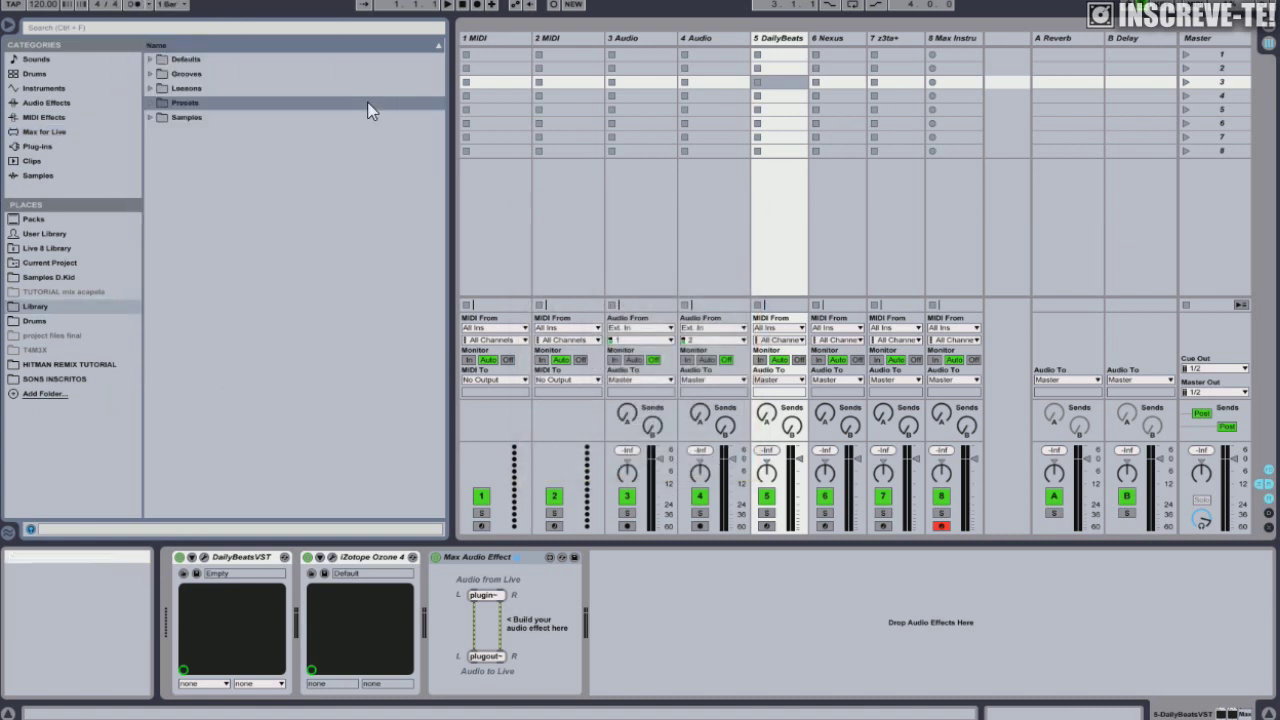
pyautogui.click(147, 4)
pyautogui.click(209, 366)
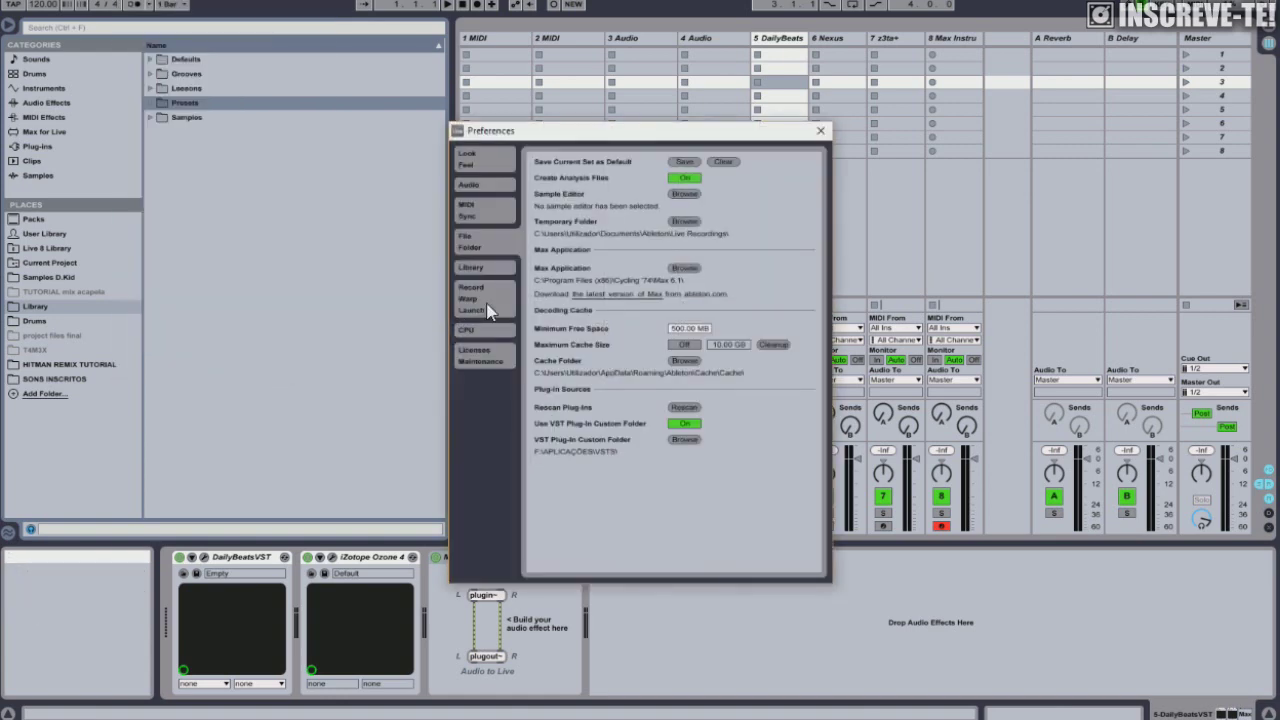
pyautogui.click(493, 271)
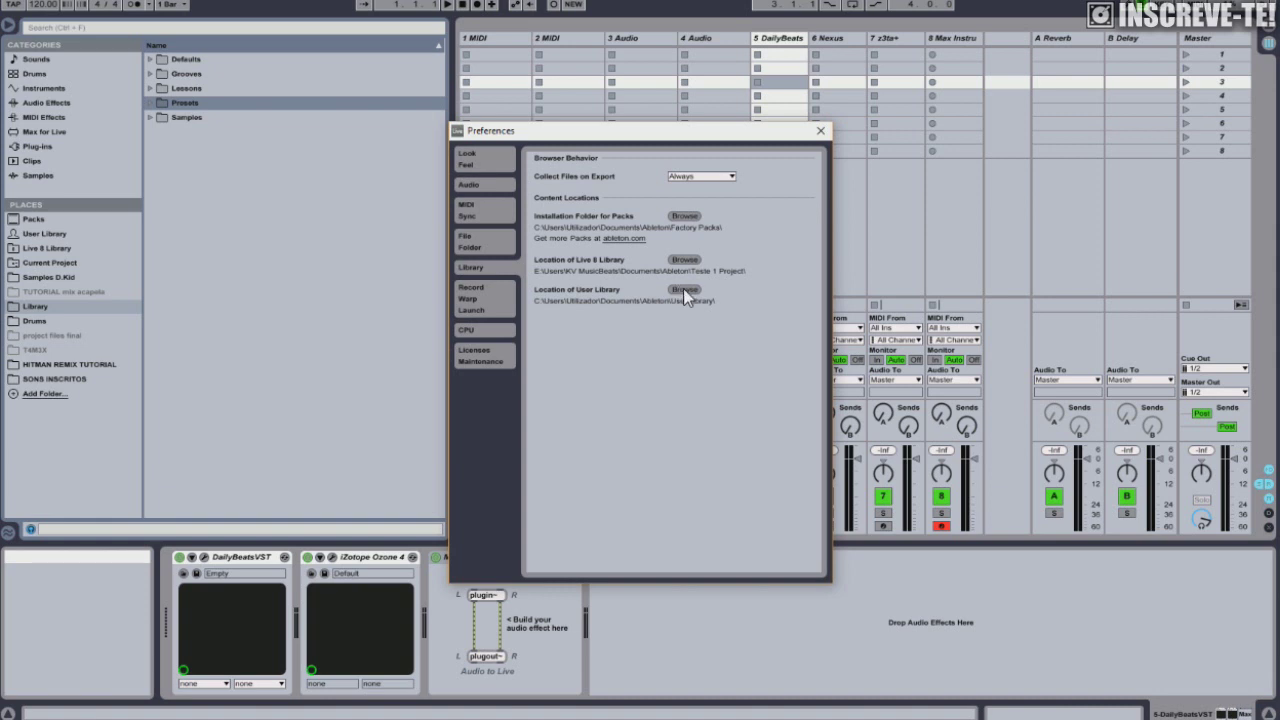
pyautogui.click(820, 131)
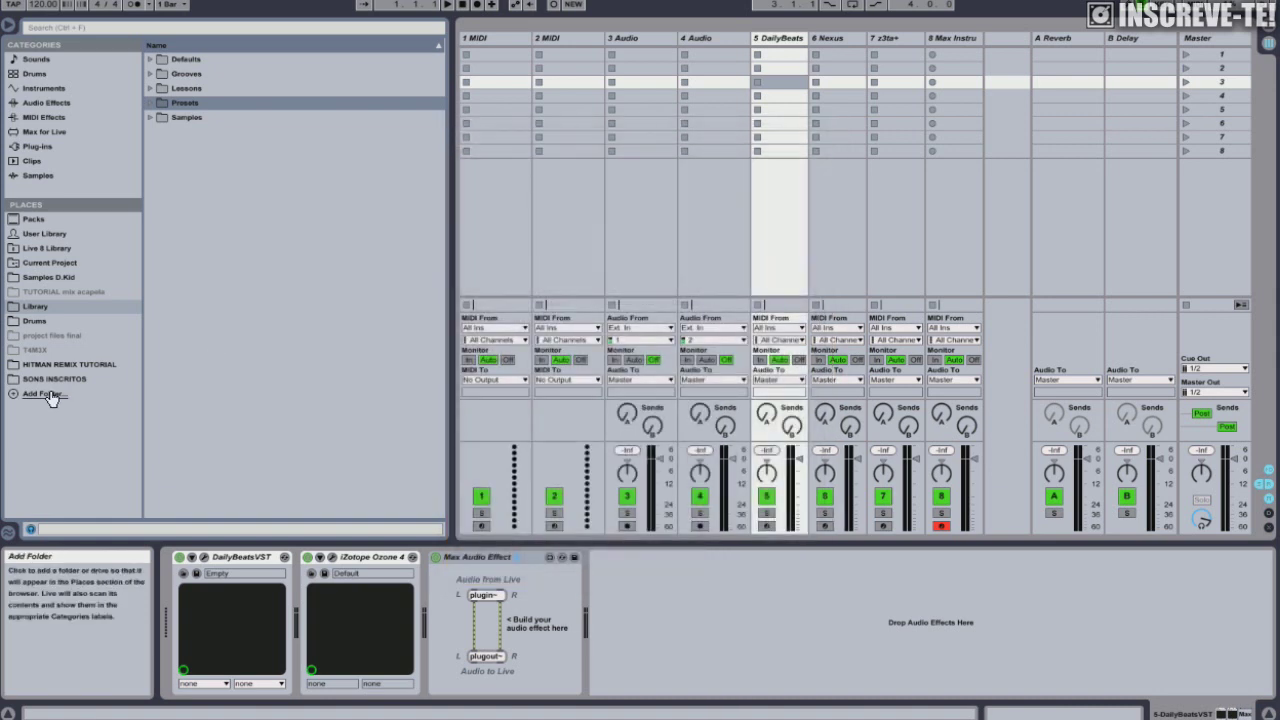